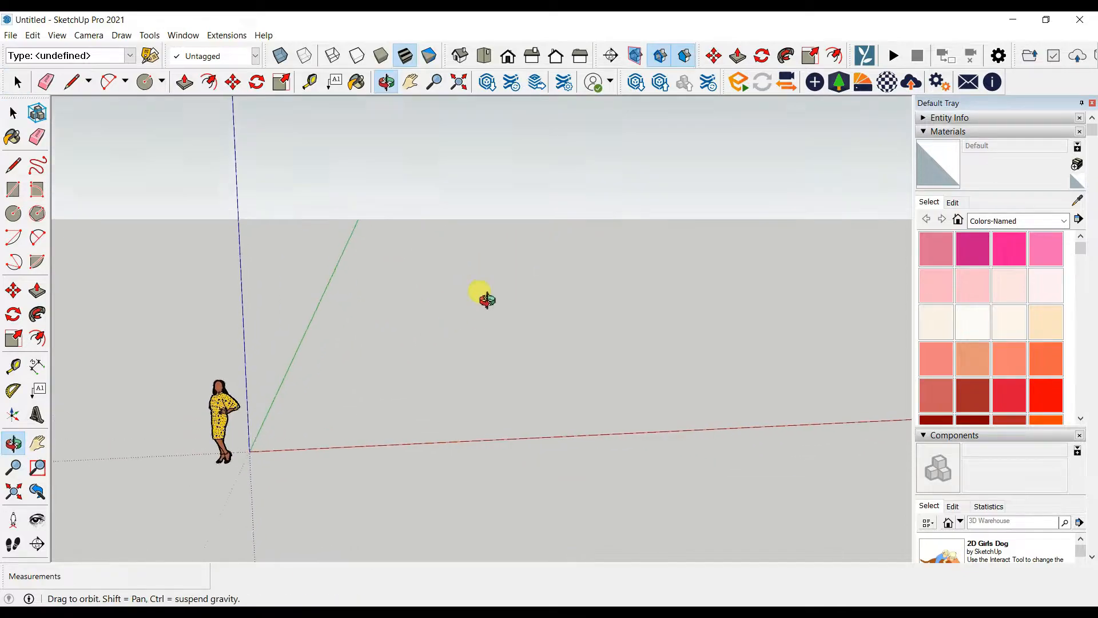
# Open the model information settings and set the dimension leader line endpoints to None.
pyautogui.moveTo(400, 323)
pyautogui.keyDown('shift'); pyautogui.mouseDown(button='middle')
pyautogui.moveTo(440, 379)
pyautogui.moveTo(389, 363)
pyautogui.moveTo(413, 358)
pyautogui.mouseUp(button='middle'); pyautogui.keyUp('shift')
pyautogui.scroll(2, 440, 378)
pyautogui.press('space')
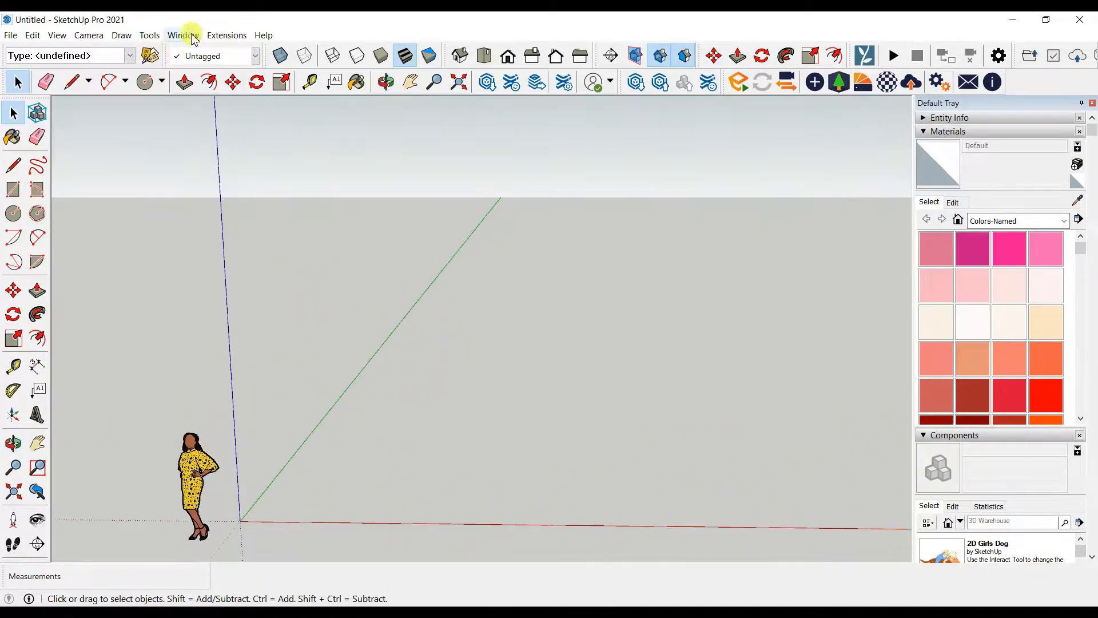
pyautogui.click(183, 35)
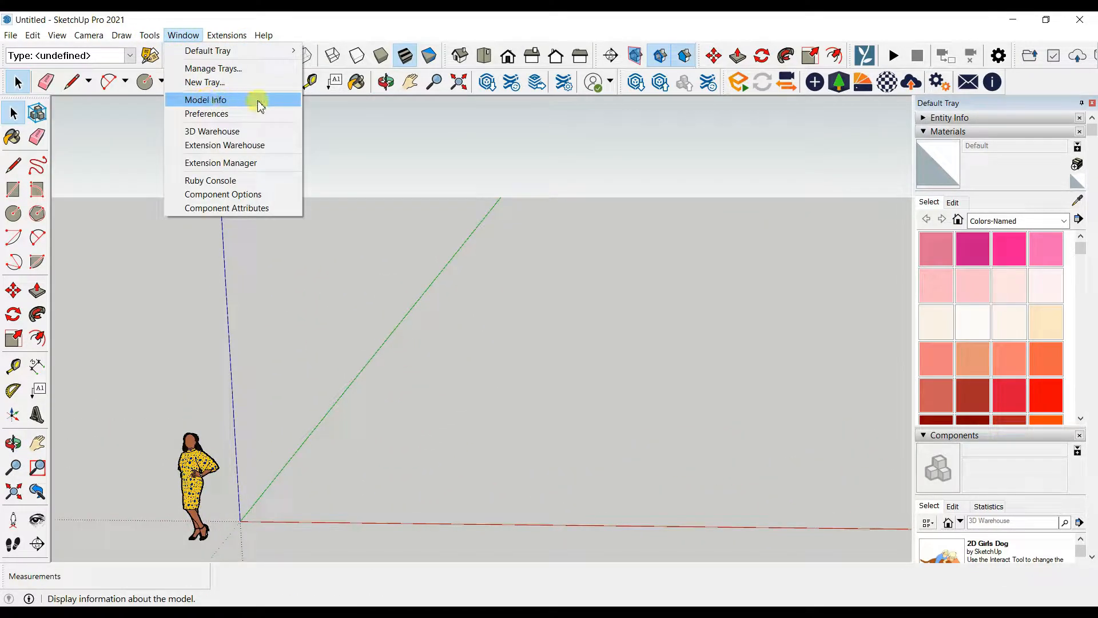
pyautogui.click(260, 102)
pyautogui.click(47, 78)
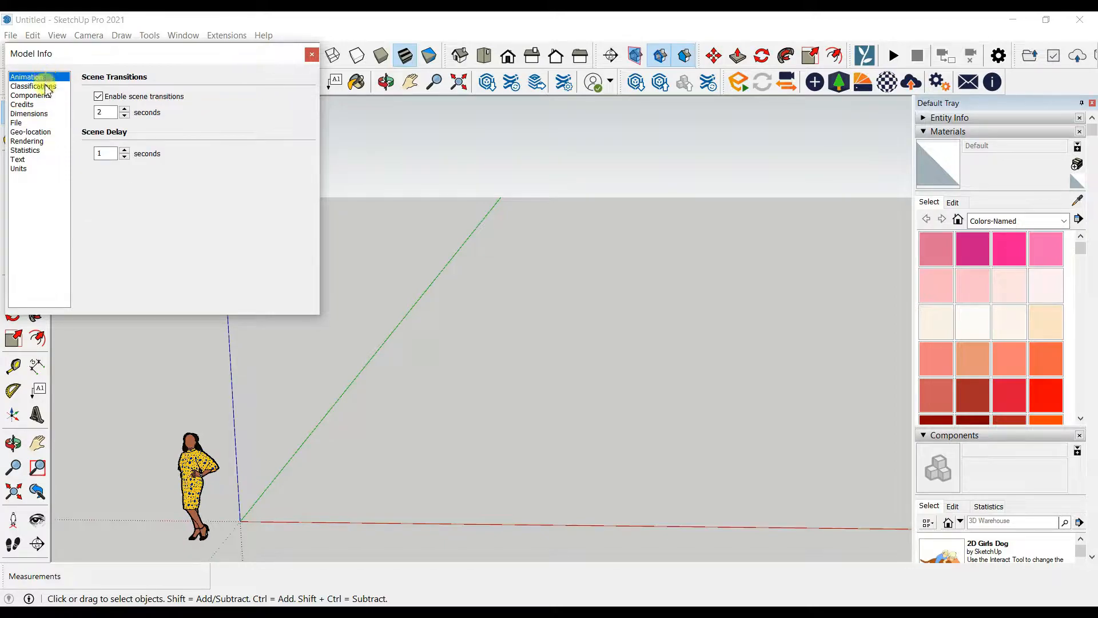
pyautogui.click(46, 85)
pyautogui.click(46, 96)
pyautogui.click(45, 105)
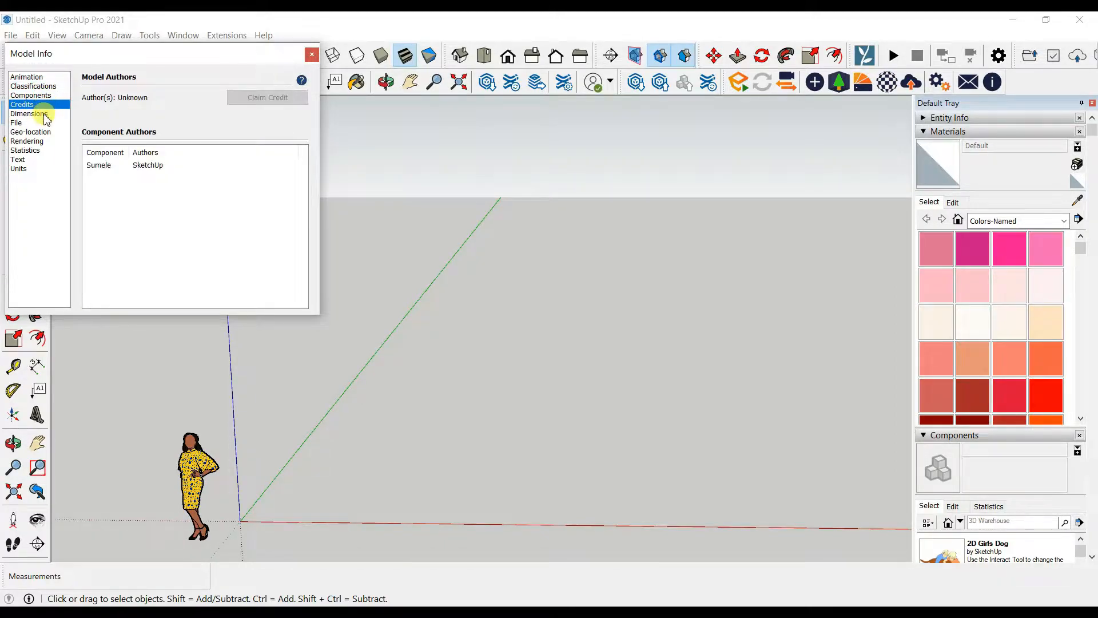
pyautogui.click(43, 113)
pyautogui.click(167, 140)
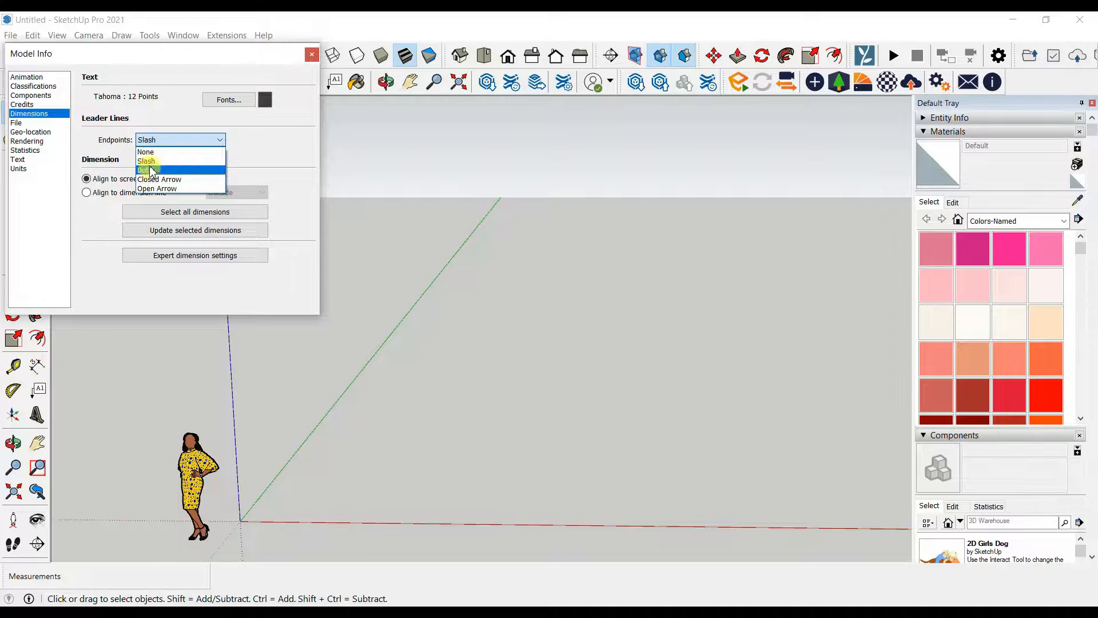
pyautogui.click(147, 152)
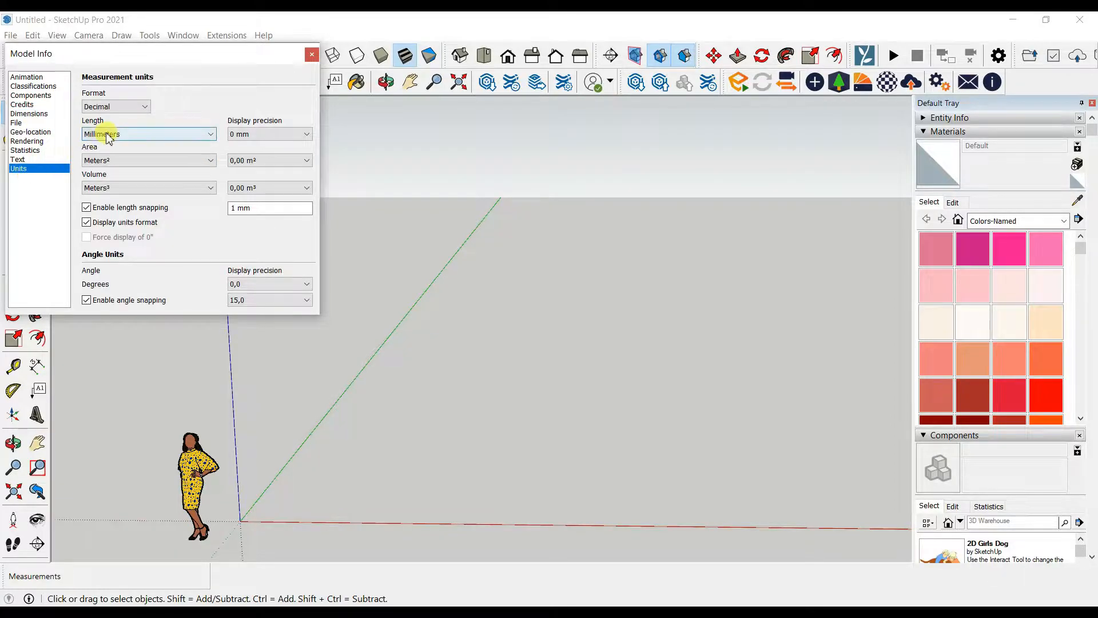
# Keep Millimeters as the model's length unit, disable length snapping and close the settings.
pyautogui.click(108, 135)
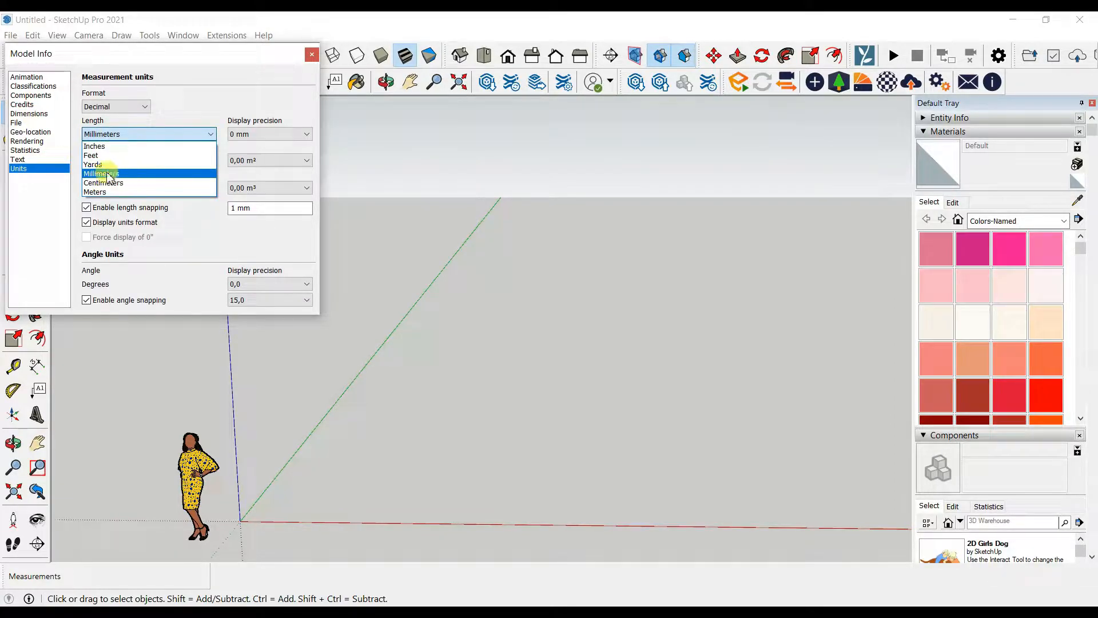
pyautogui.click(197, 106)
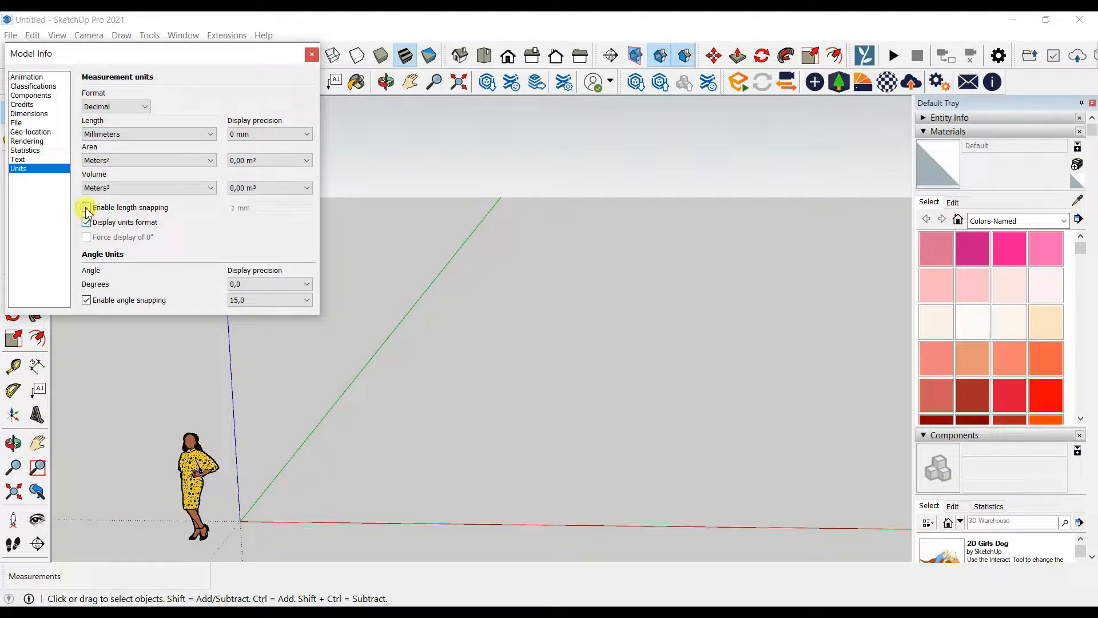
pyautogui.click(310, 54)
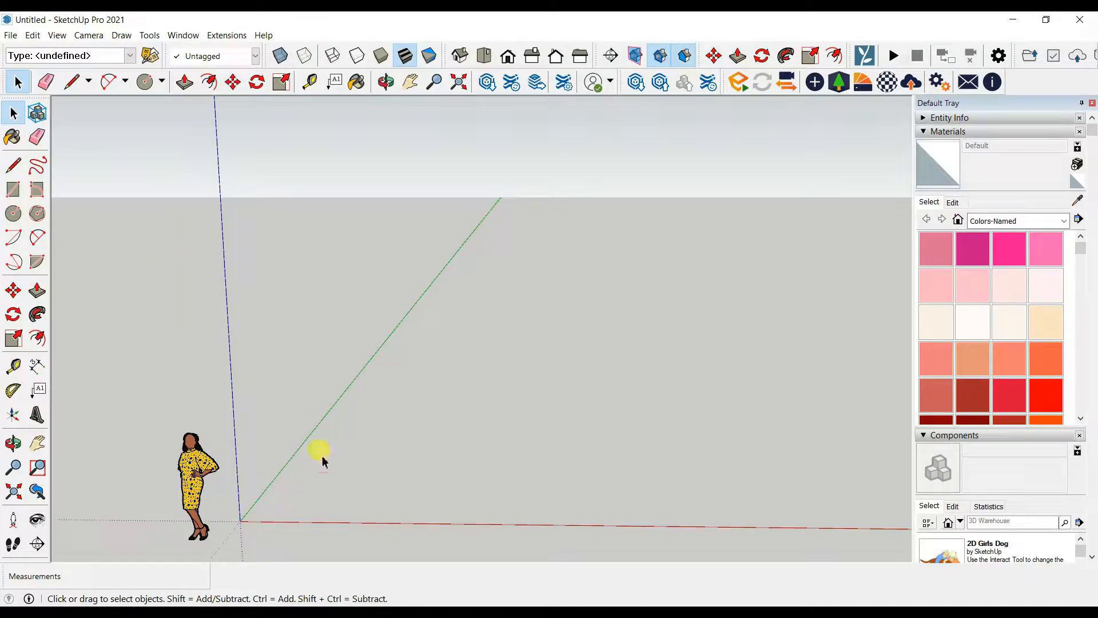
pyautogui.moveTo(324, 461); pyautogui.dragTo(355, 325, button='middle')
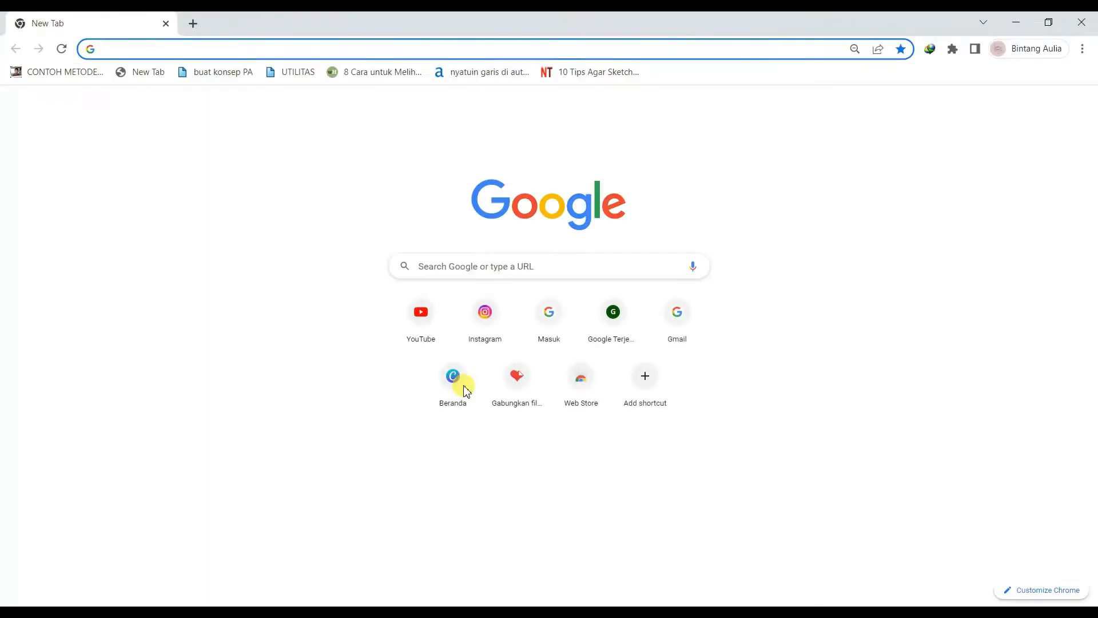
# Switch to Chrome, search Google for "pinterest" and open the Pinterest Indonesia site.
pyautogui.click(1052, 609)
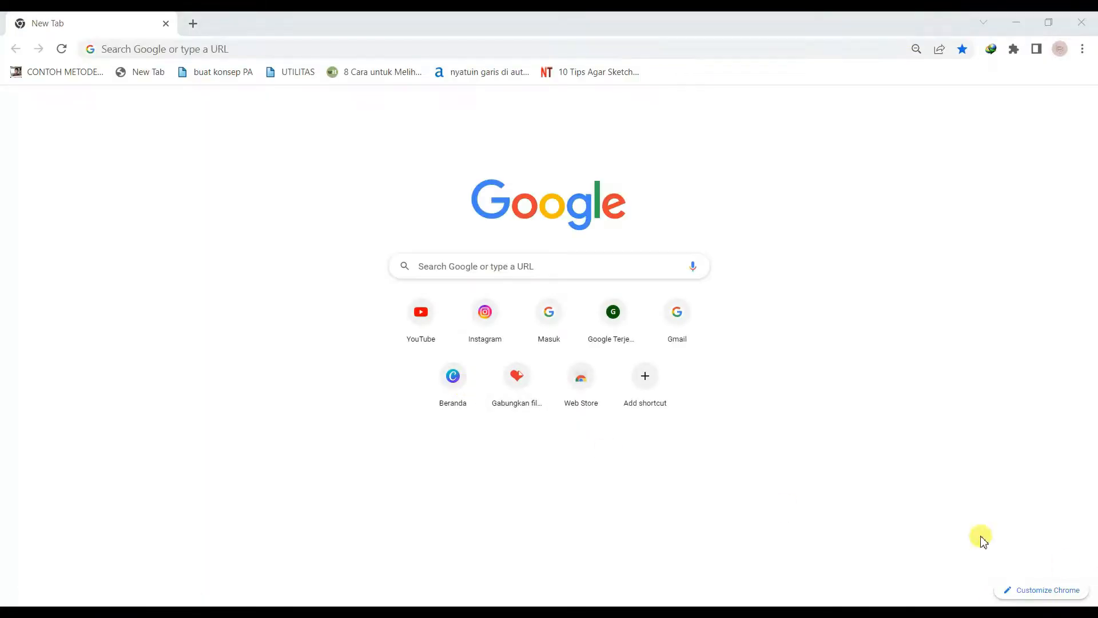
pyautogui.click(352, 49)
pyautogui.write('pinterest')
pyautogui.press('Return')
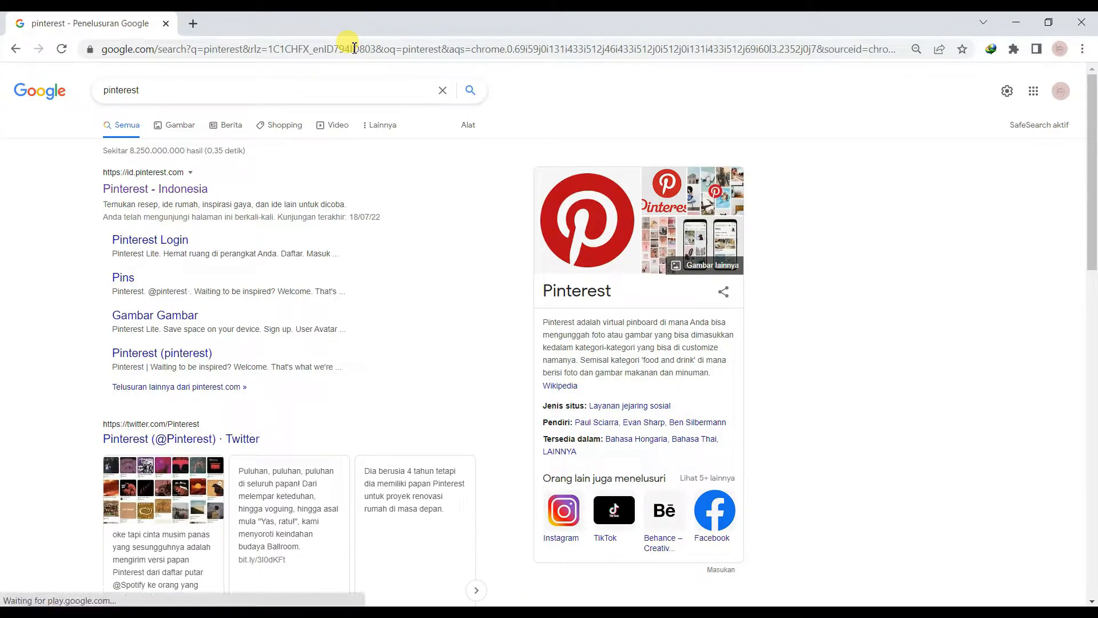
pyautogui.click(170, 198)
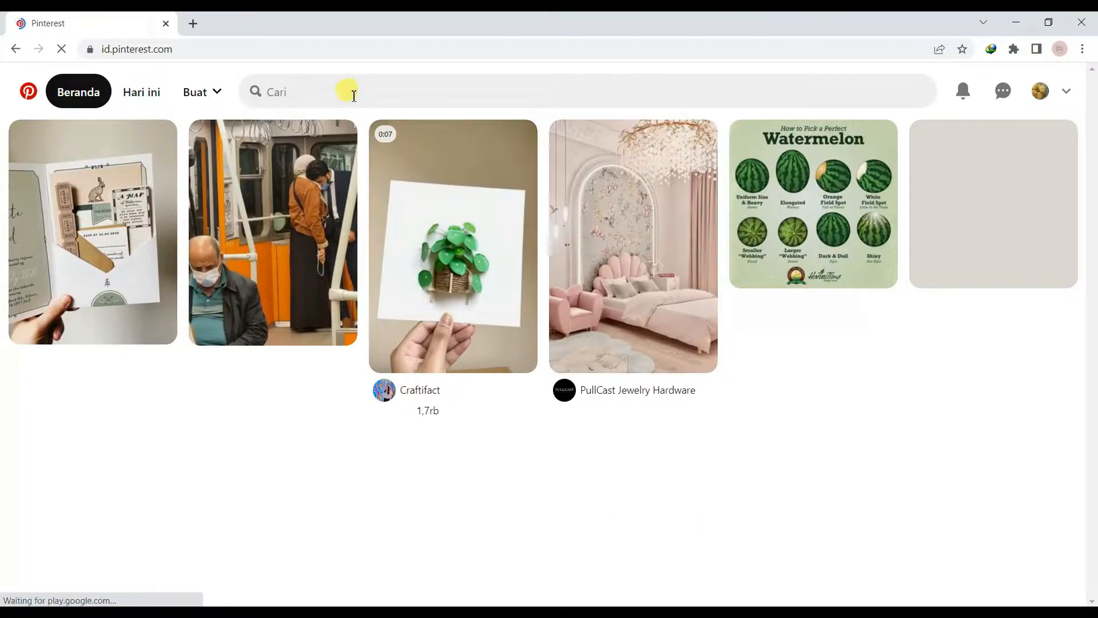
# Search Pinterest for "2d plan" and look through the resulting floor plan pins.
pyautogui.click(338, 94)
pyautogui.write('2d plan')
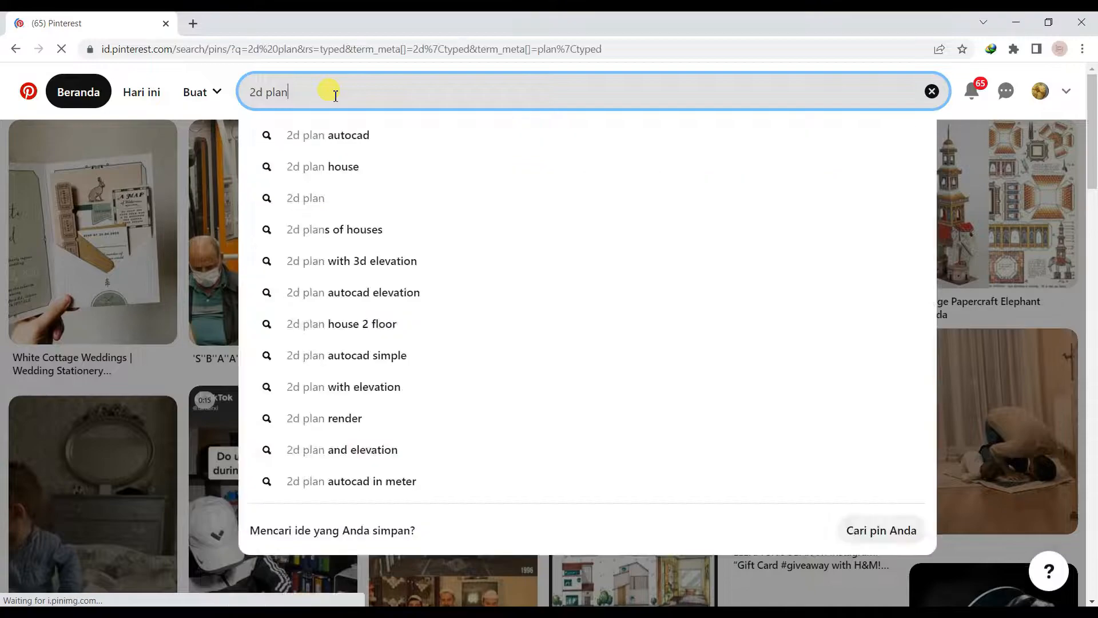
pyautogui.press('Return')
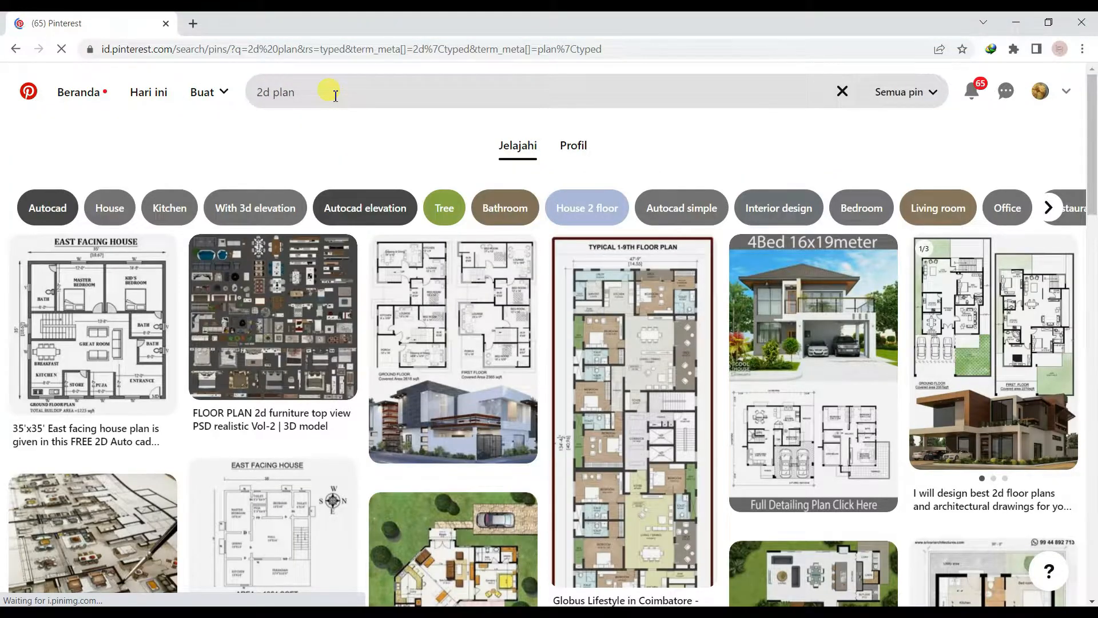
pyautogui.scroll(-4, 640, 386)
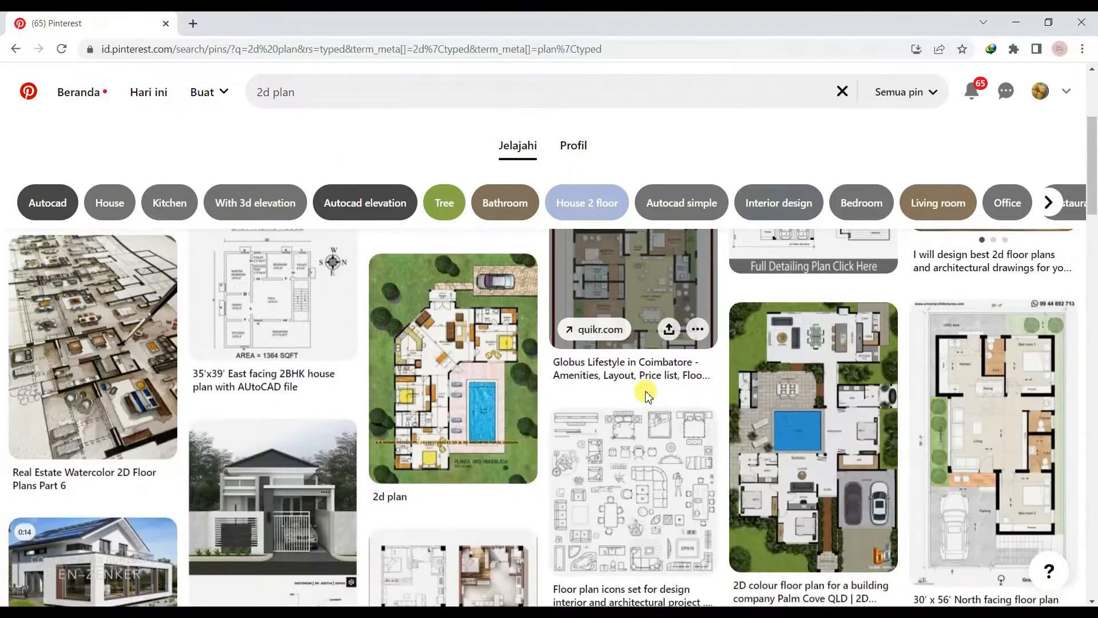
pyautogui.scroll(-8, 648, 396)
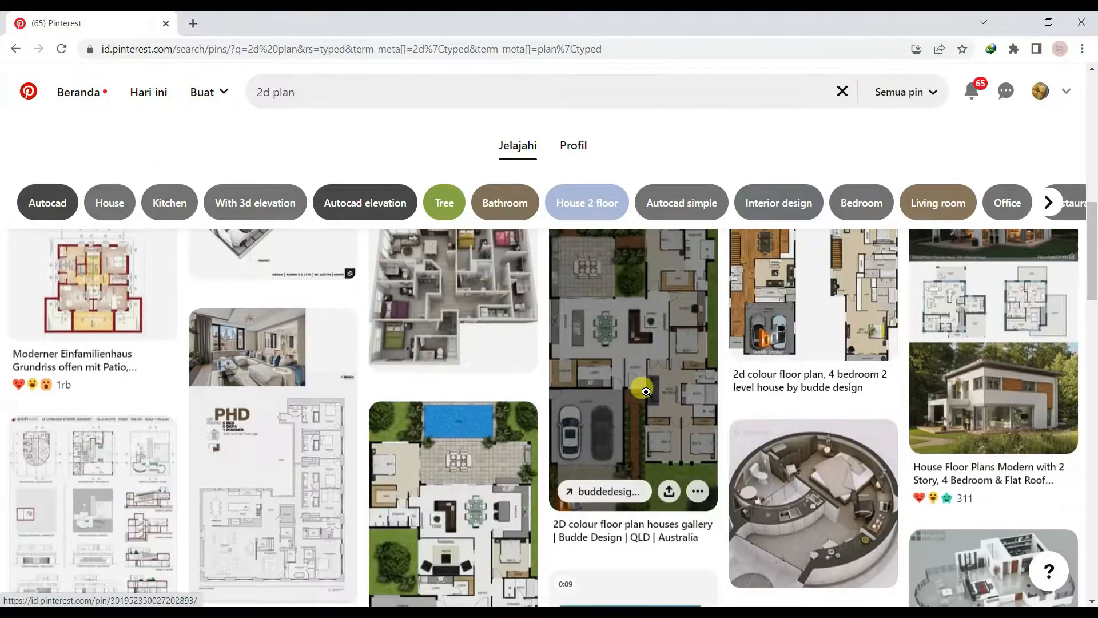
pyautogui.scroll(-4, 748, 393)
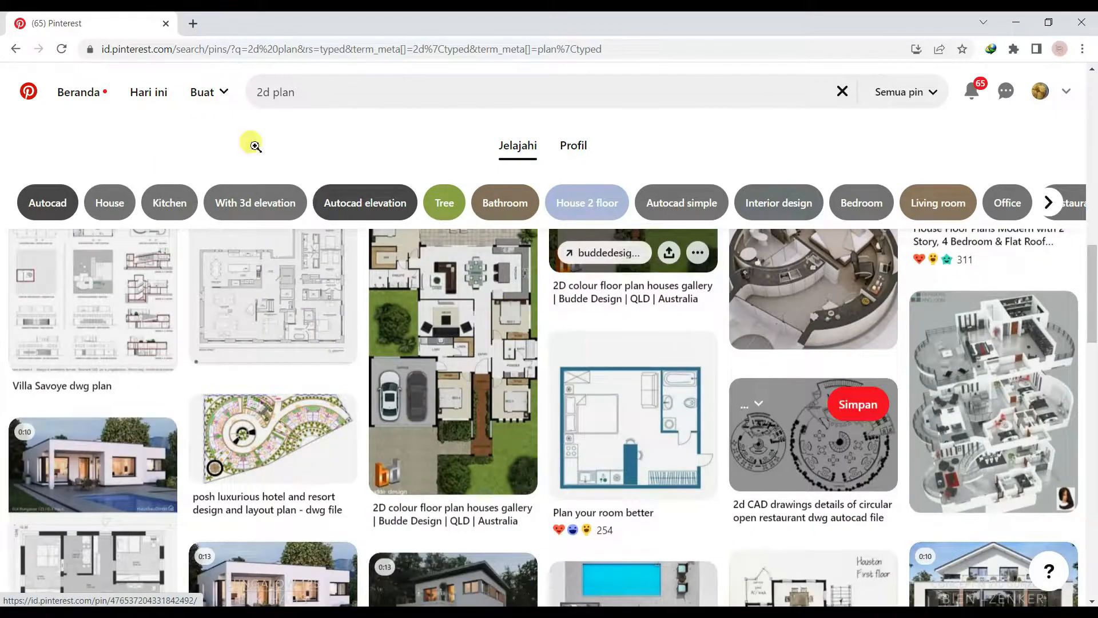
# Search Pinterest for "denah rumah sederhana" and open the pin "contoh denah rumah 2 lantai site plan".
pyautogui.click(341, 94)
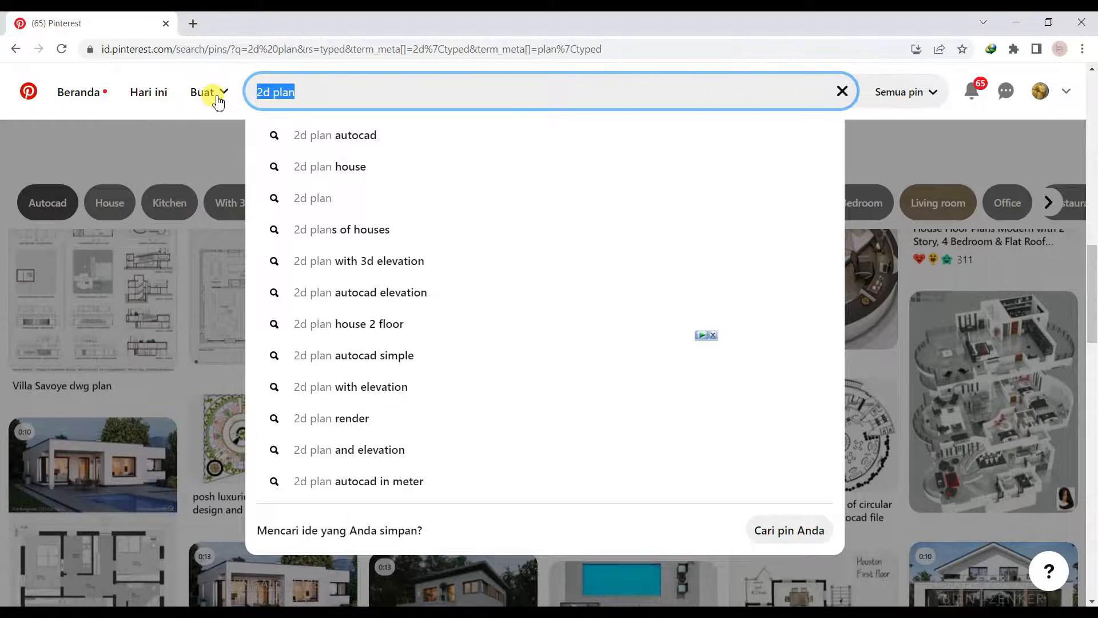
pyautogui.write('denah rumah sederhana')
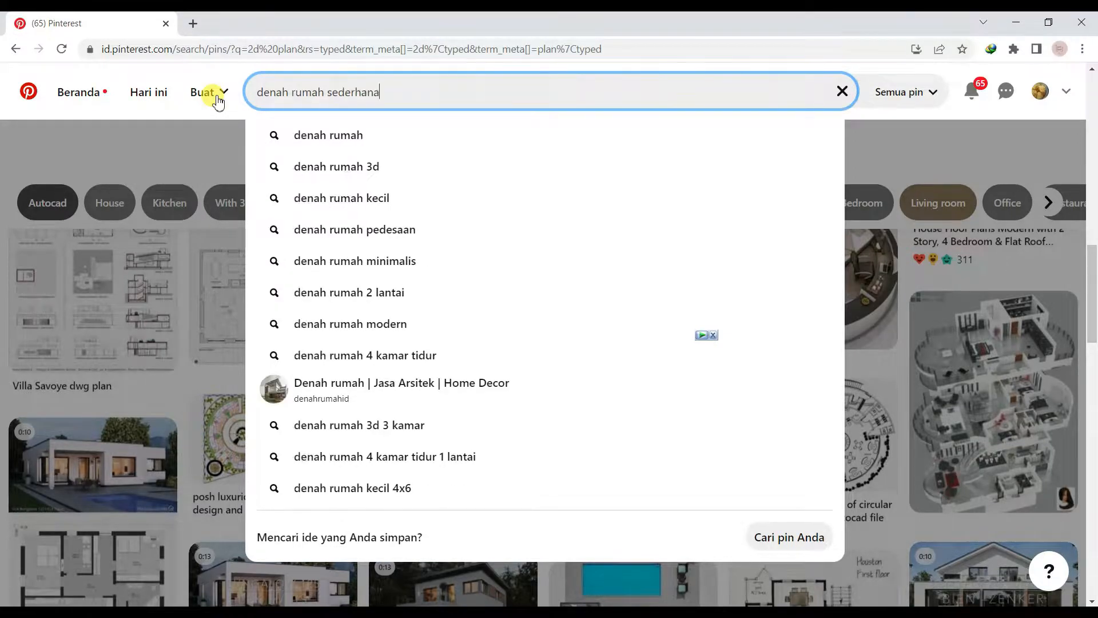
pyautogui.press('Return')
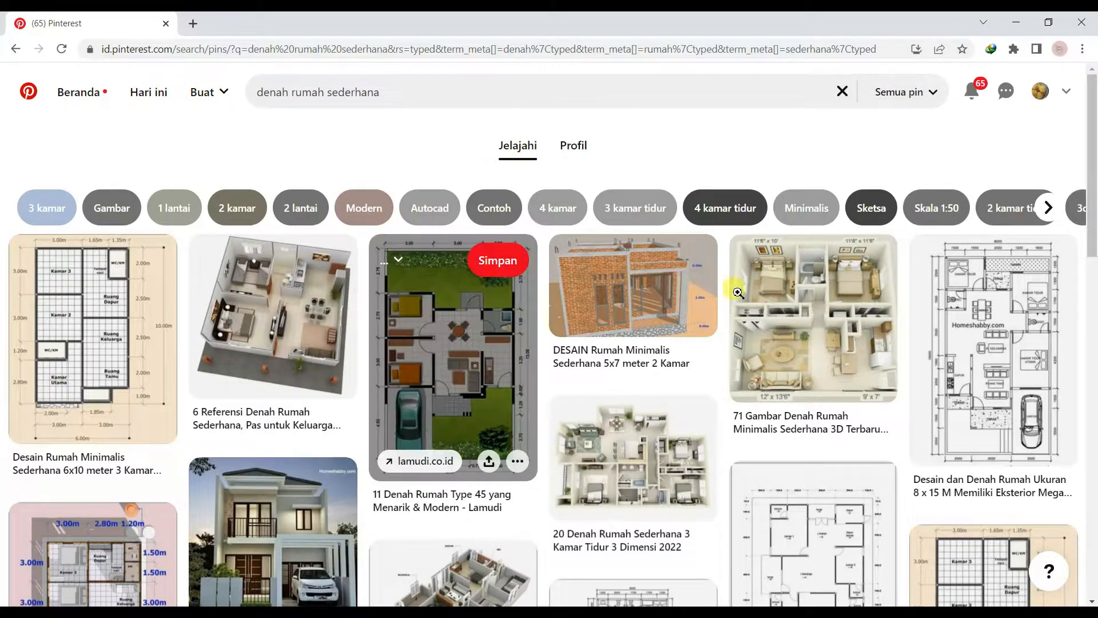
pyautogui.scroll(-6, 698, 374)
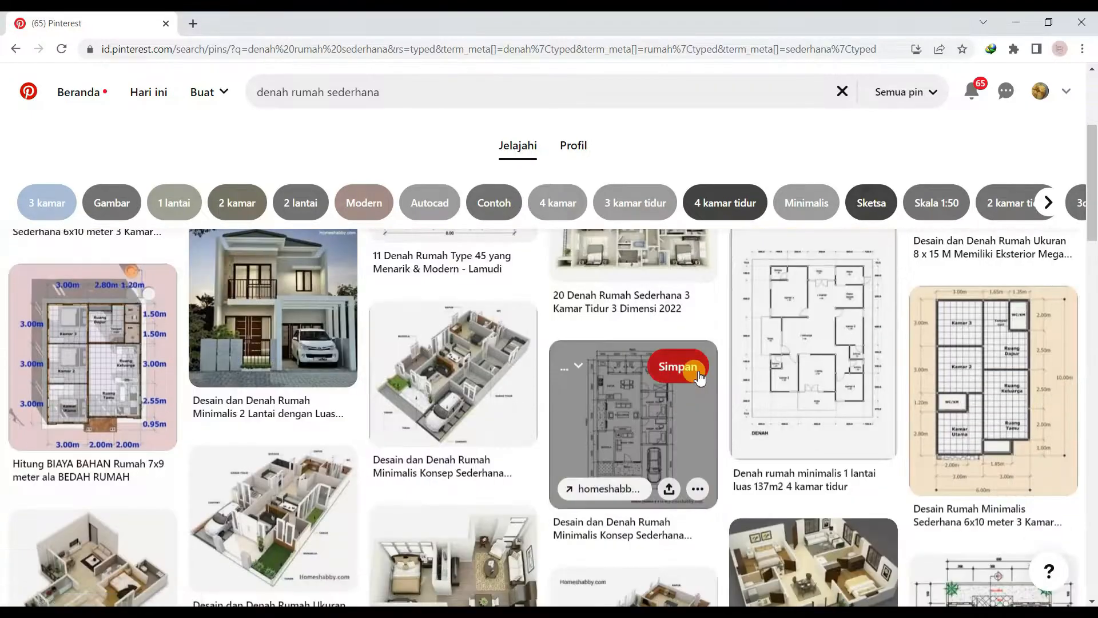
pyautogui.scroll(-14, 610, 326)
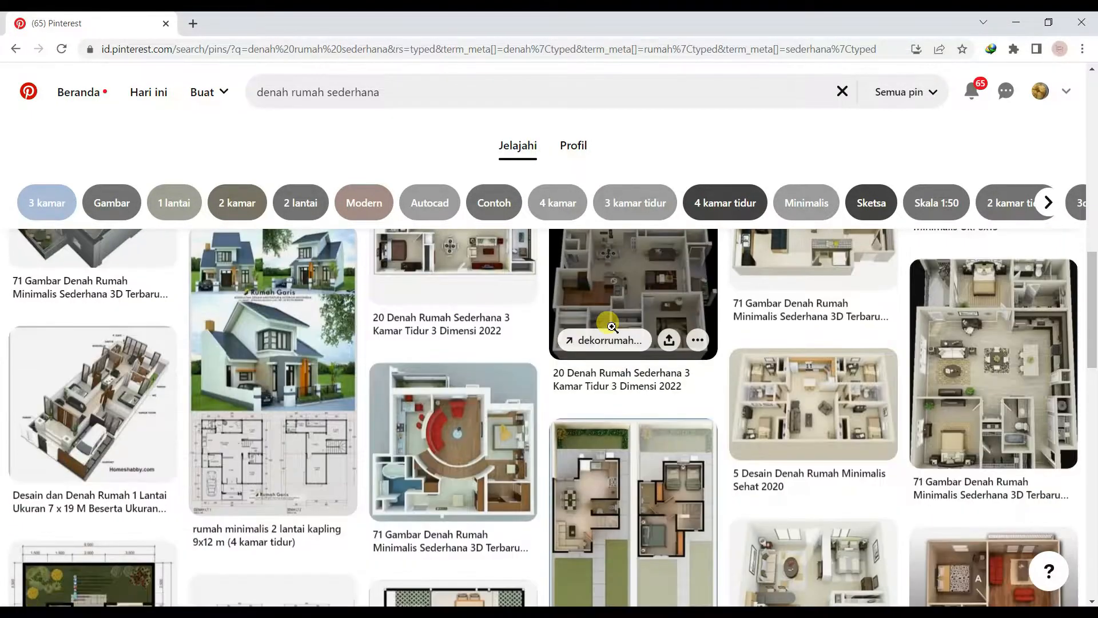
pyautogui.scroll(-2, 611, 326)
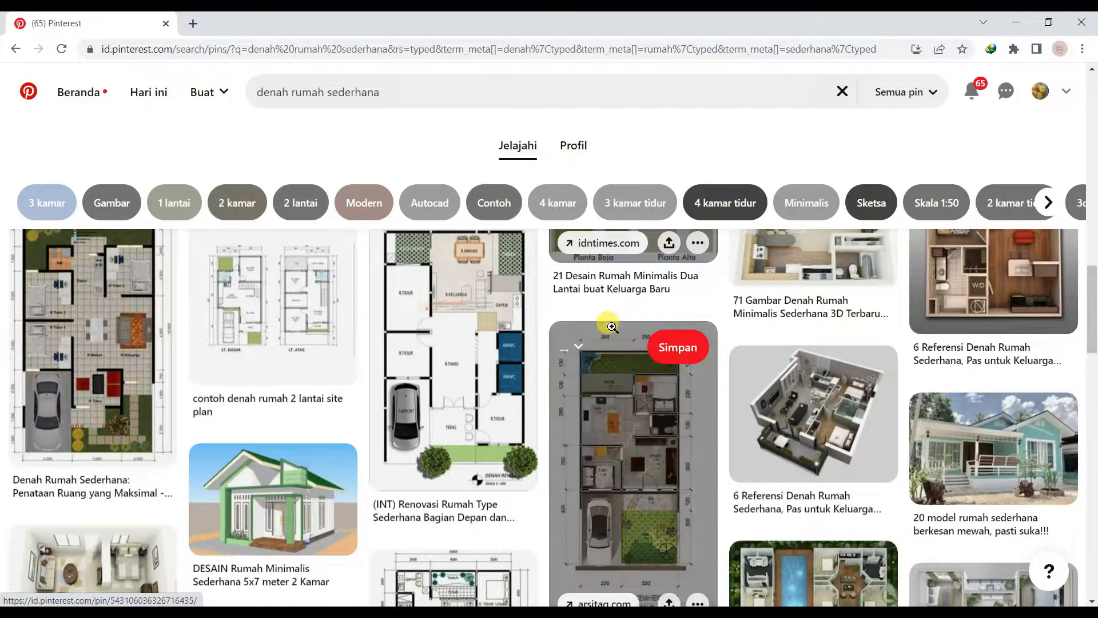
pyautogui.click(517, 272)
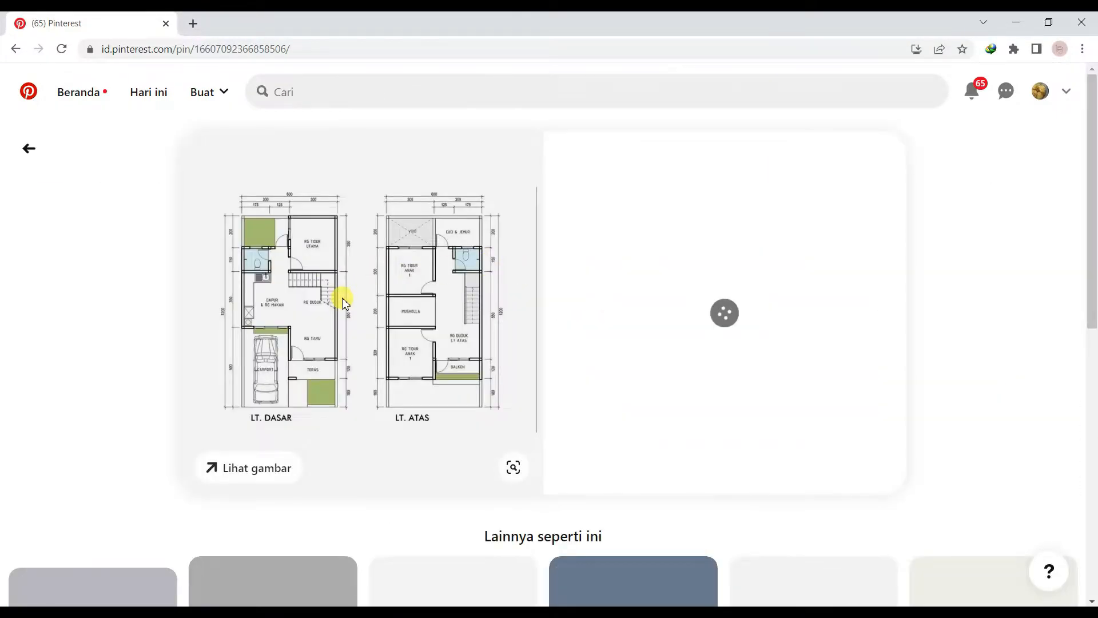
pyautogui.scroll(-4, 372, 294)
pyautogui.scroll(-2, 380, 295)
pyautogui.click(381, 290)
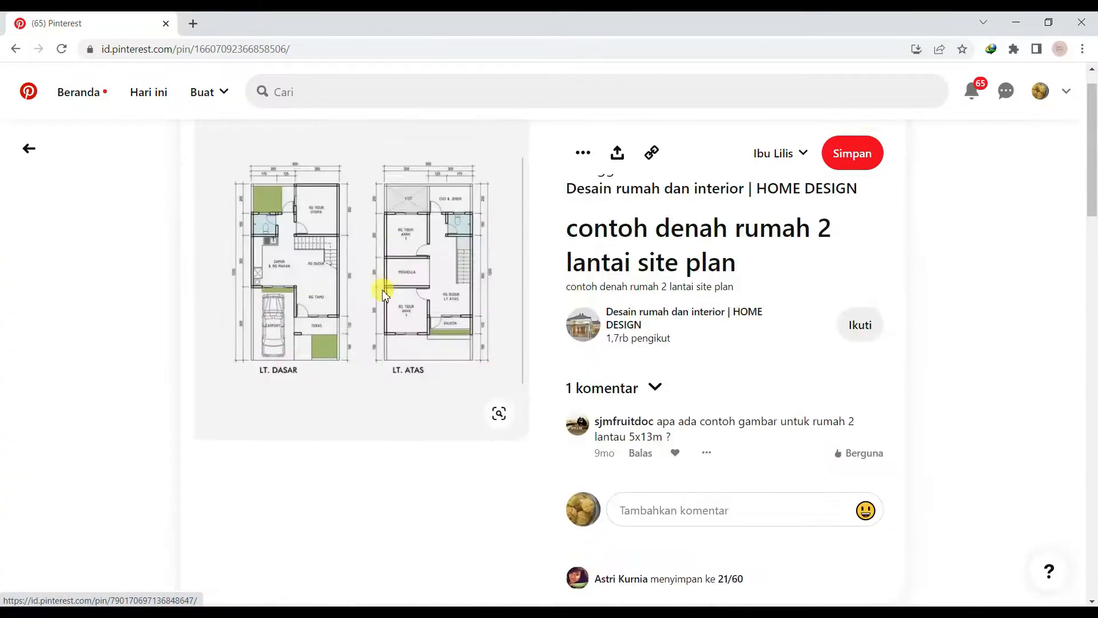
# Start saving the floor plan image and choose the "Mentah" YouTube folder on Data (D:) as its location.
pyautogui.rightClick(372, 278)
pyautogui.click(416, 316)
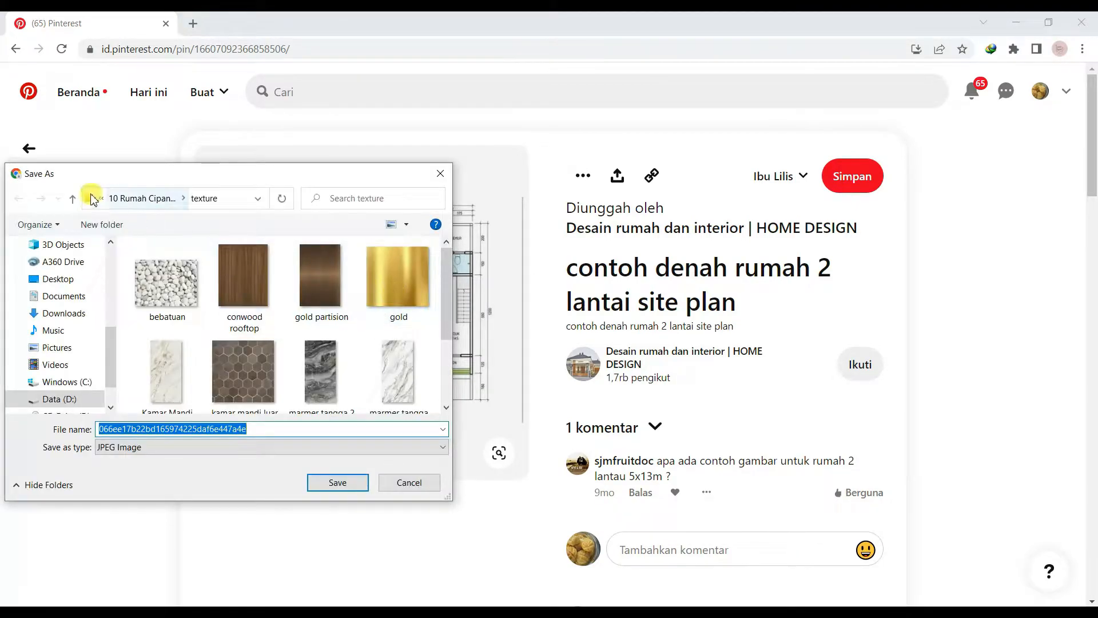
pyautogui.click(104, 200)
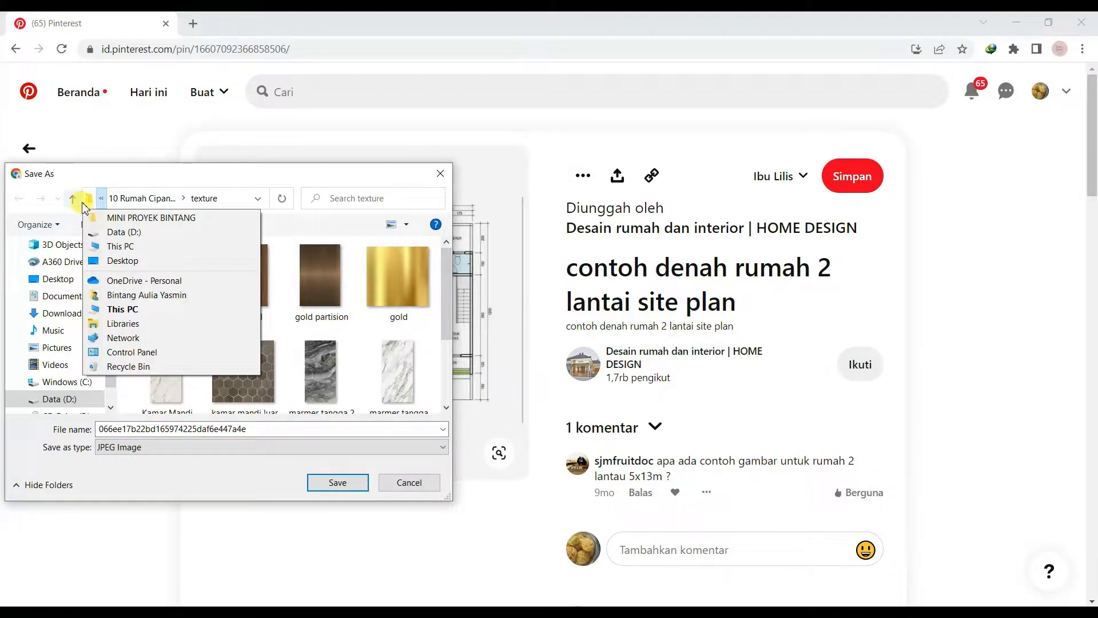
pyautogui.click(74, 198)
pyautogui.click(75, 198)
pyautogui.click(74, 198)
pyautogui.click(75, 198)
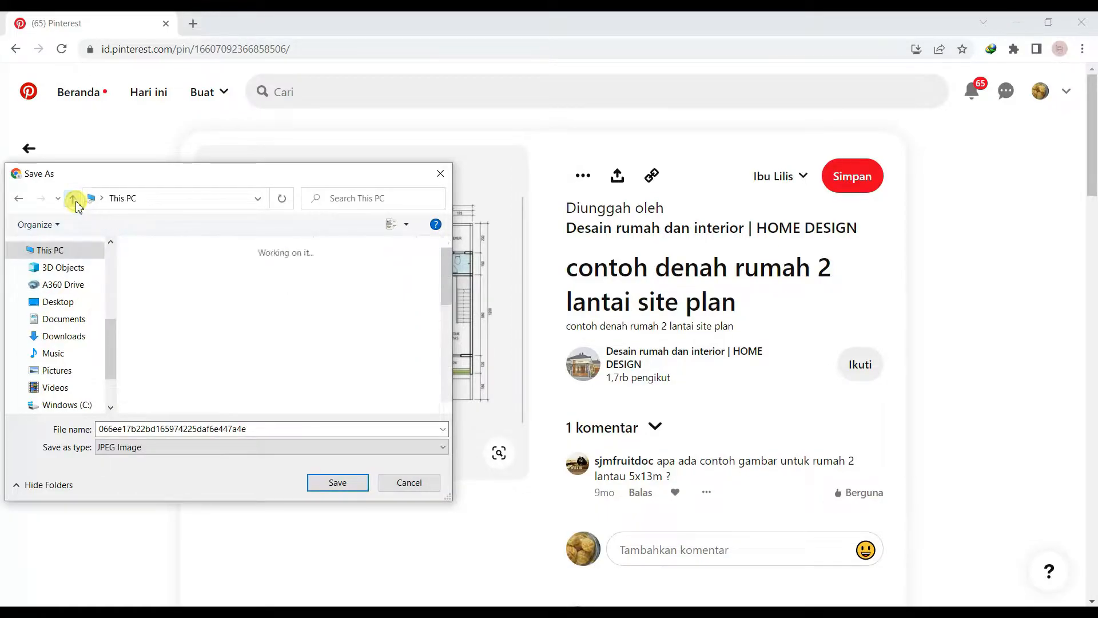
pyautogui.scroll(-2, 81, 392)
pyautogui.click(79, 346)
pyautogui.click(194, 267)
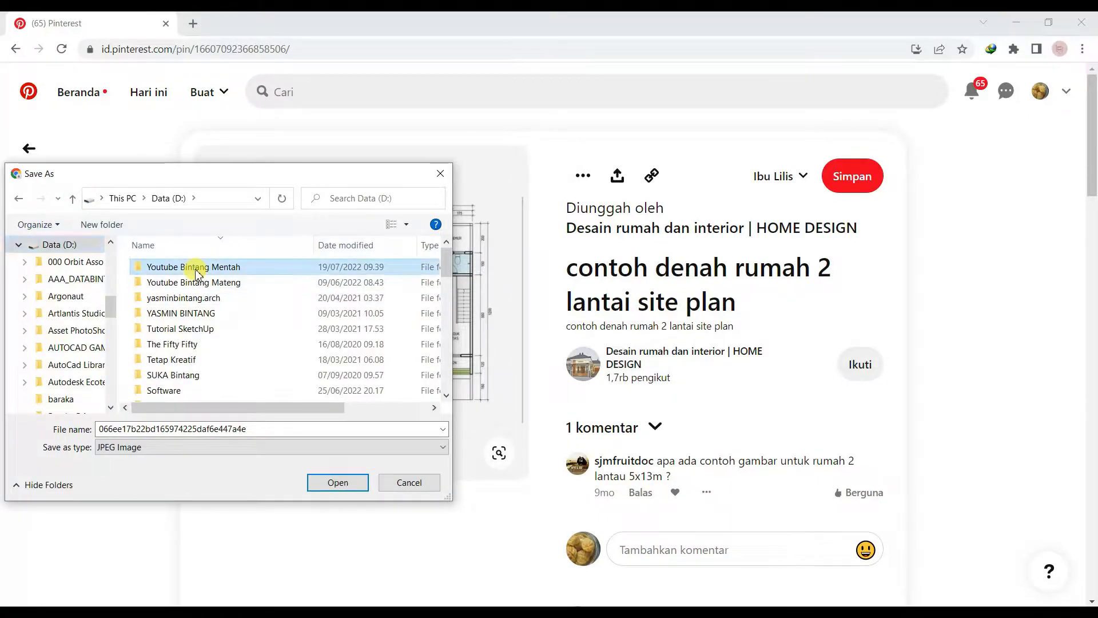
pyautogui.doubleClick(195, 267)
# Create a folder named "Denah" there and save the plan image in it as "contoh denah" in JPEG format.
pyautogui.rightClick(197, 311)
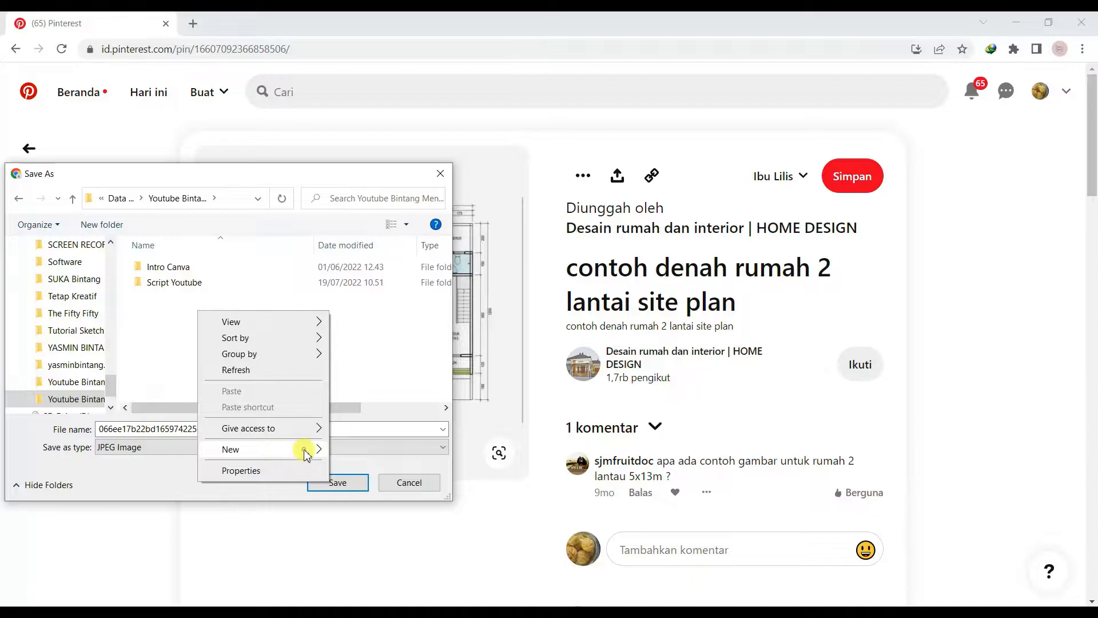
pyautogui.moveTo(304, 449)
pyautogui.click(350, 449)
pyautogui.write('Denah')
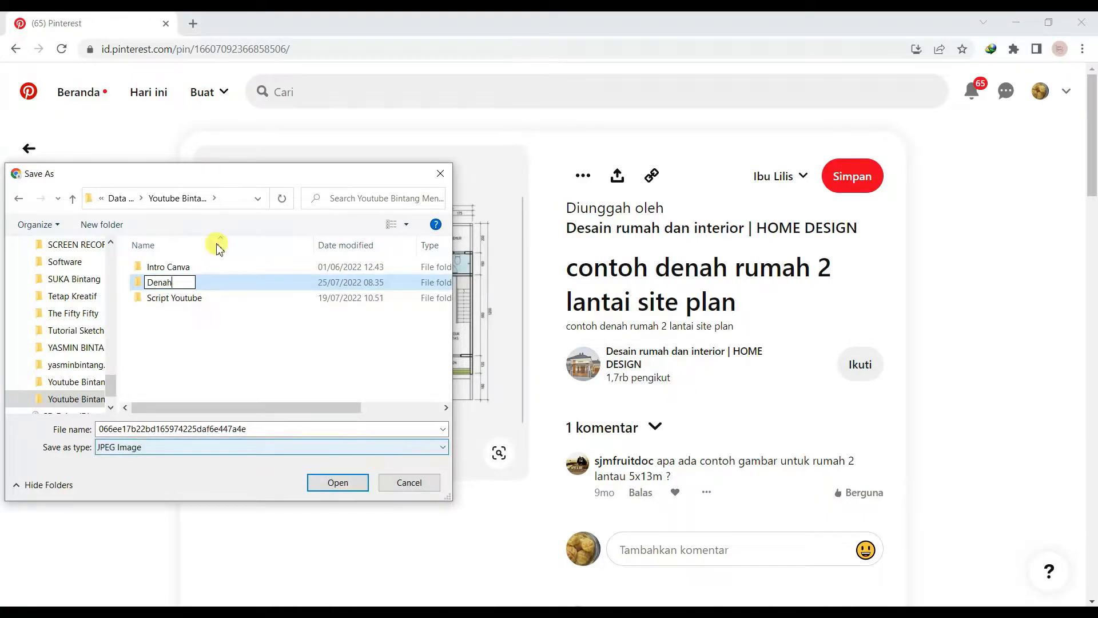
pyautogui.press('Return')
pyautogui.press('Return')
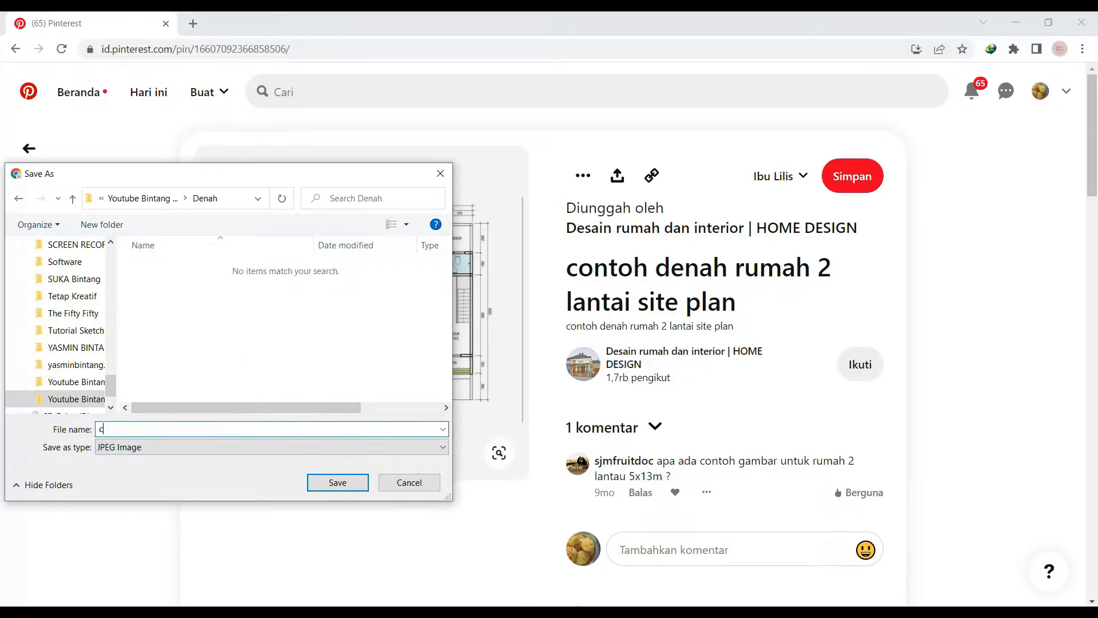
pyautogui.click(337, 482)
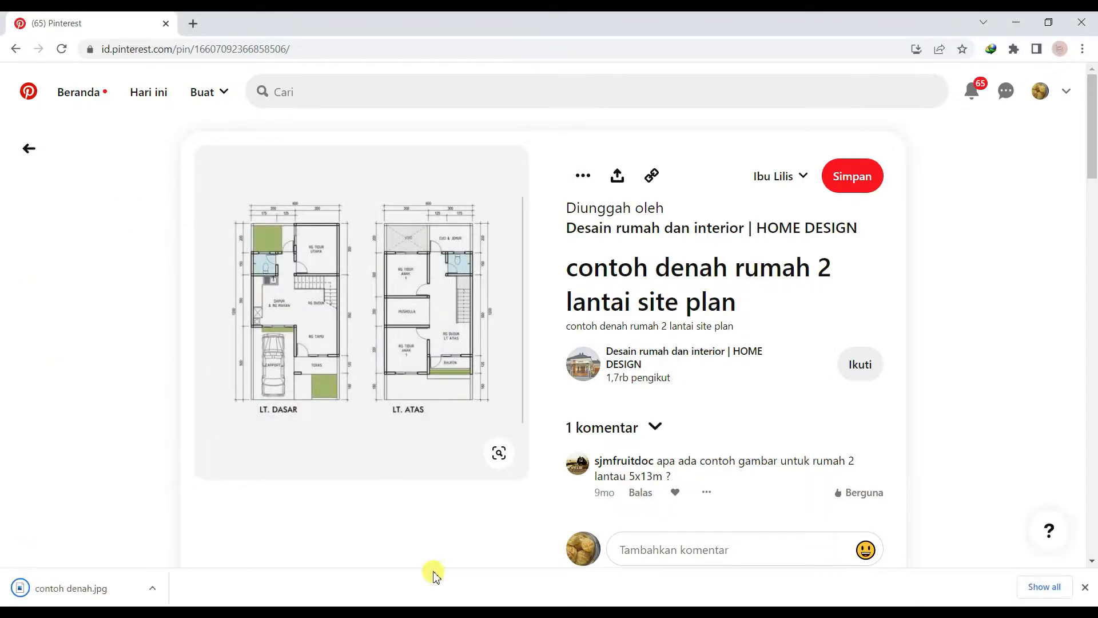
# Switch to SketchUp and choose the floor plan image "contoh denah" from the Denah folder on Data (D:) for import.
pyautogui.hotkey('alt', 'Tab')
pyautogui.click(17, 35)
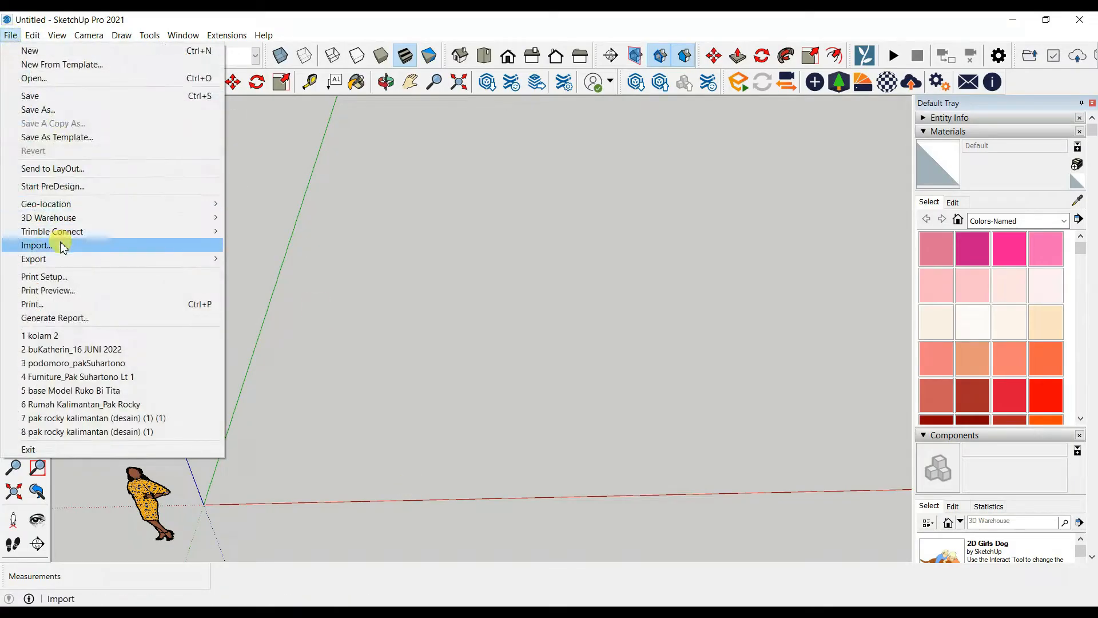
pyautogui.click(209, 244)
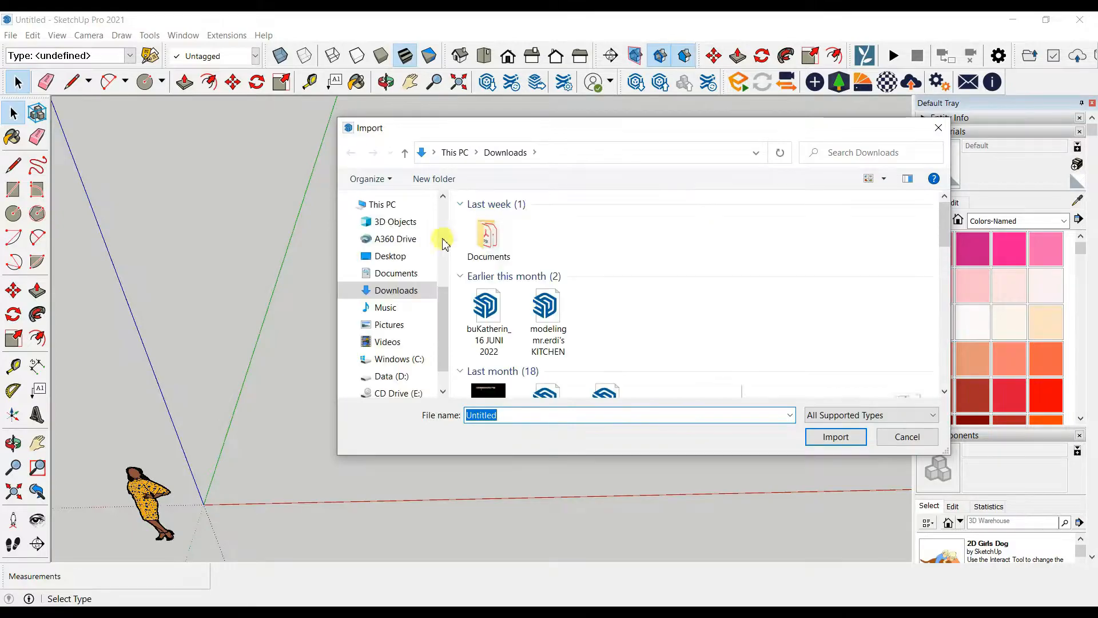
pyautogui.scroll(-1, 407, 382)
pyautogui.click(399, 336)
pyautogui.doubleClick(522, 221)
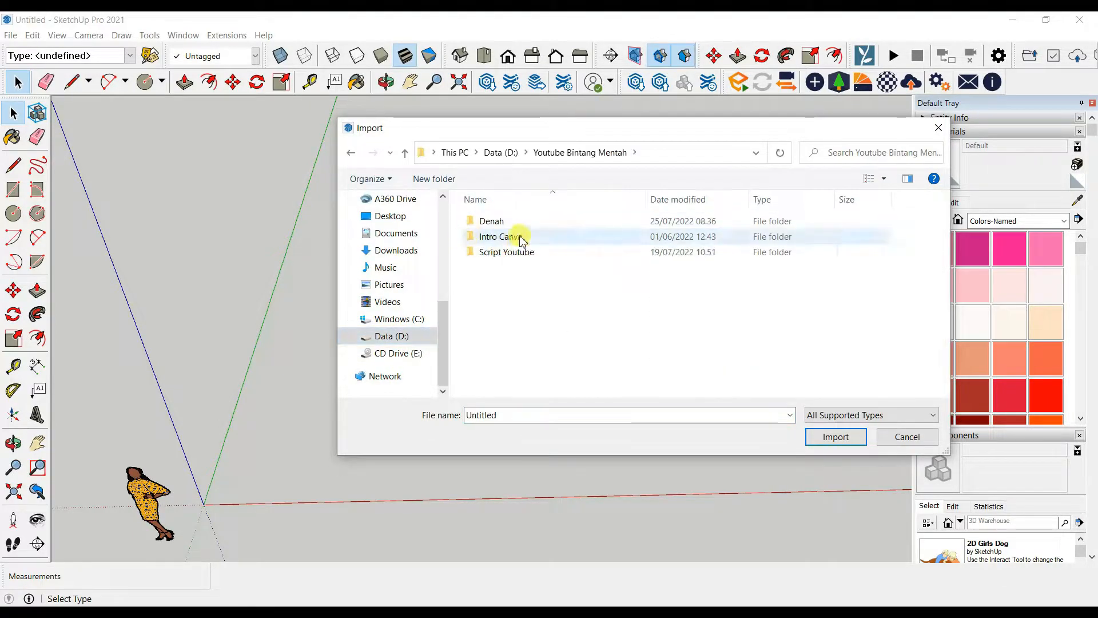
pyautogui.doubleClick(506, 223)
pyautogui.click(496, 246)
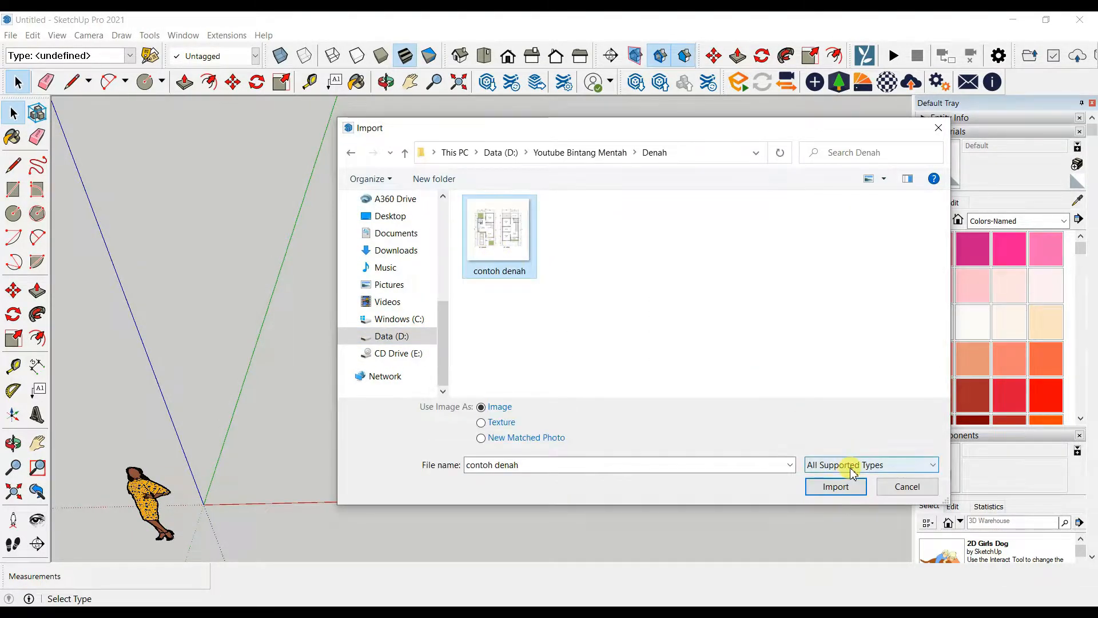
# Import the floor plan as an image, keeping all supported types, and place it on the ground near the origin.
pyautogui.click(852, 469)
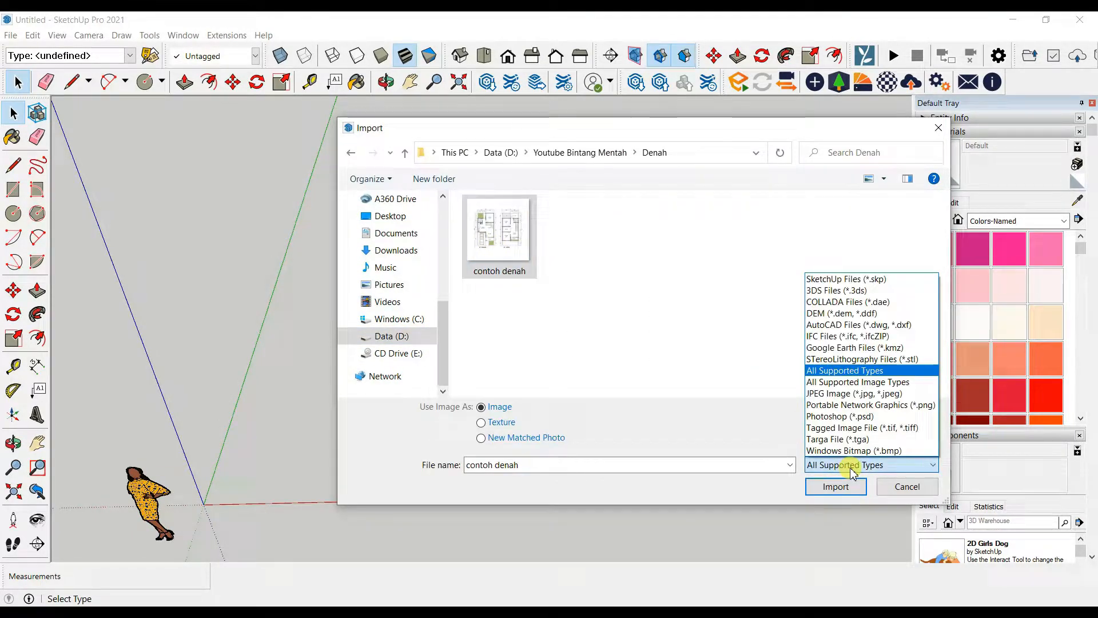
pyautogui.click(740, 417)
pyautogui.click(823, 485)
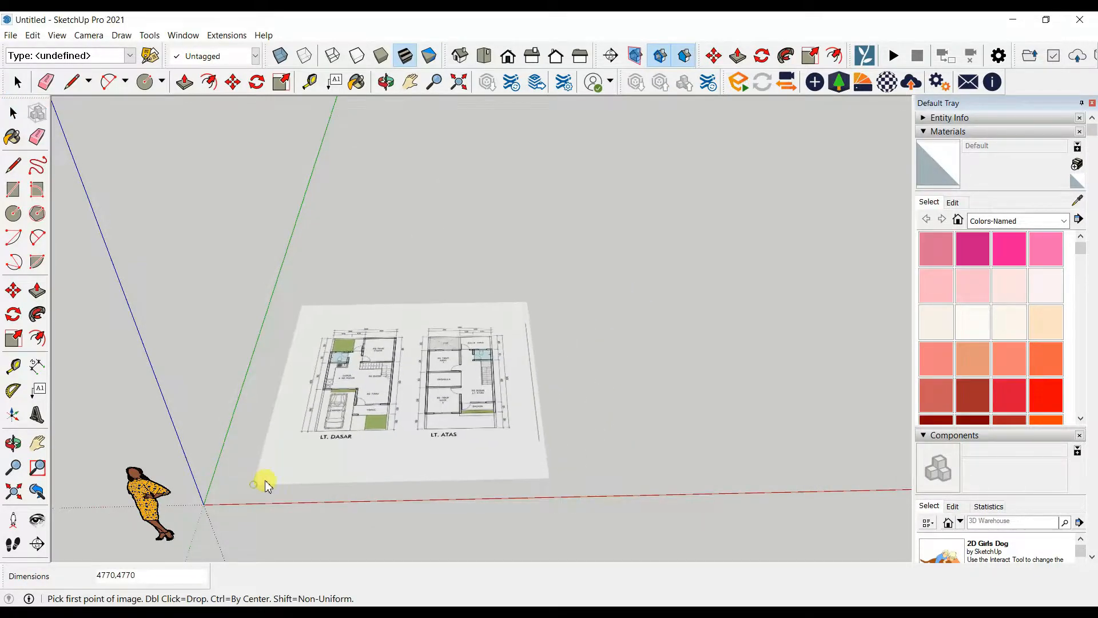
pyautogui.click(256, 483)
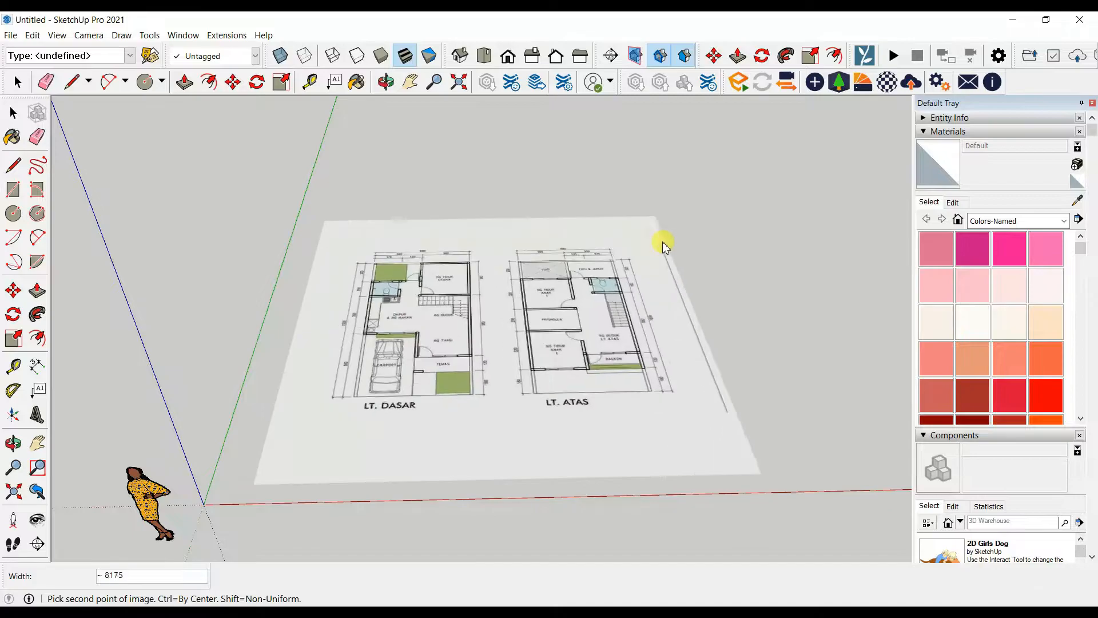
pyautogui.moveTo(661, 240); pyautogui.dragTo(475, 285, button='middle')
pyautogui.click(774, 182)
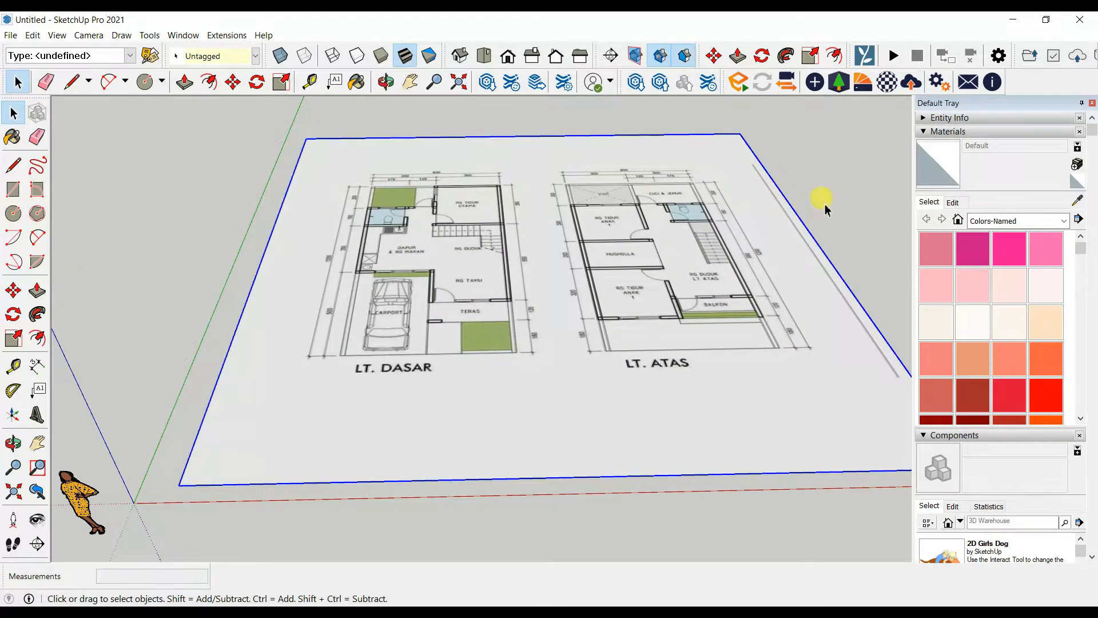
pyautogui.click(824, 203)
# Examine the room layout and dimension labels of both storeys on the imported floor plan.
pyautogui.scroll(-5, 823, 203)
pyautogui.moveTo(563, 309); pyautogui.dragTo(343, 303, button='middle')
pyautogui.scroll(7, 552, 281)
pyautogui.moveTo(412, 309); pyautogui.dragTo(461, 343, button='middle')
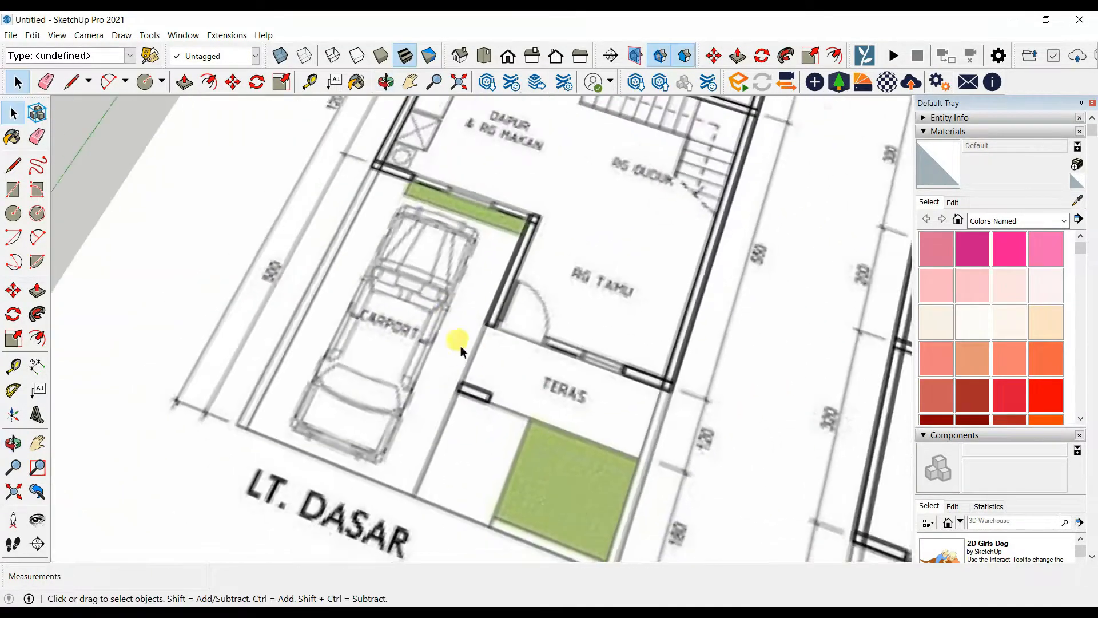
pyautogui.scroll(-3, 366, 345)
pyautogui.moveTo(286, 337); pyautogui.dragTo(380, 437, button='middle')
pyautogui.scroll(-3, 392, 404)
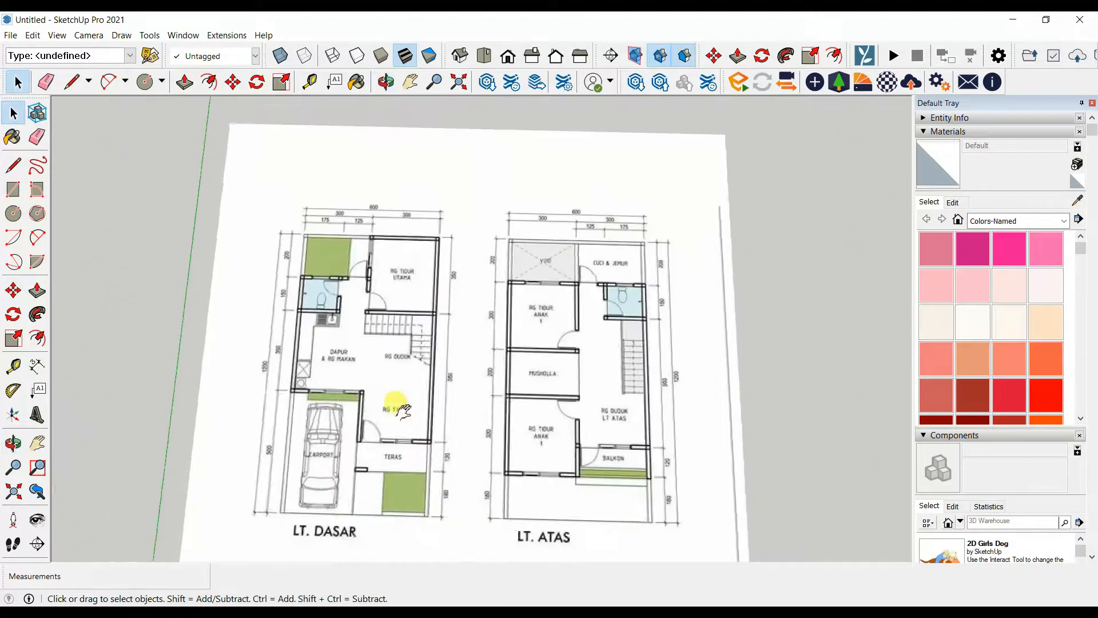
pyautogui.scroll(8, 569, 372)
pyautogui.scroll(-5, 533, 325)
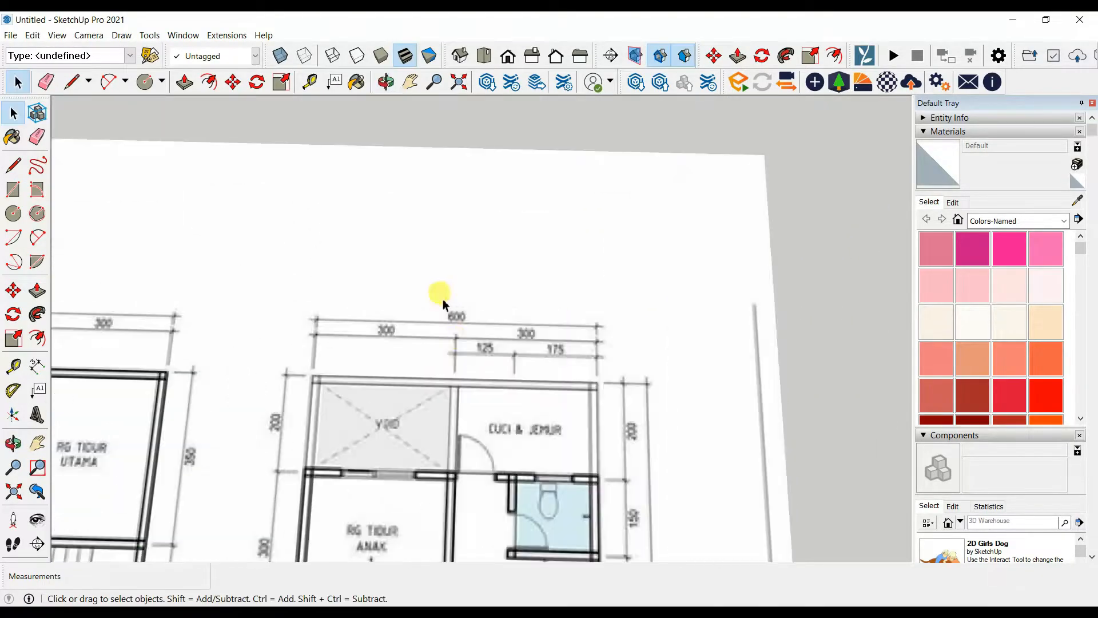
pyautogui.scroll(6, 439, 294)
pyautogui.scroll(-10, 509, 277)
pyautogui.moveTo(508, 277); pyautogui.dragTo(410, 325, button='middle')
pyautogui.scroll(3, 411, 325)
pyautogui.click(455, 273)
pyautogui.click(720, 167)
pyautogui.scroll(-2, 686, 177)
pyautogui.keyDown('shift'); pyautogui.moveTo(618, 201); pyautogui.dragTo(372, 257, button='middle'); pyautogui.keyUp('shift')
pyautogui.scroll(5, 360, 268)
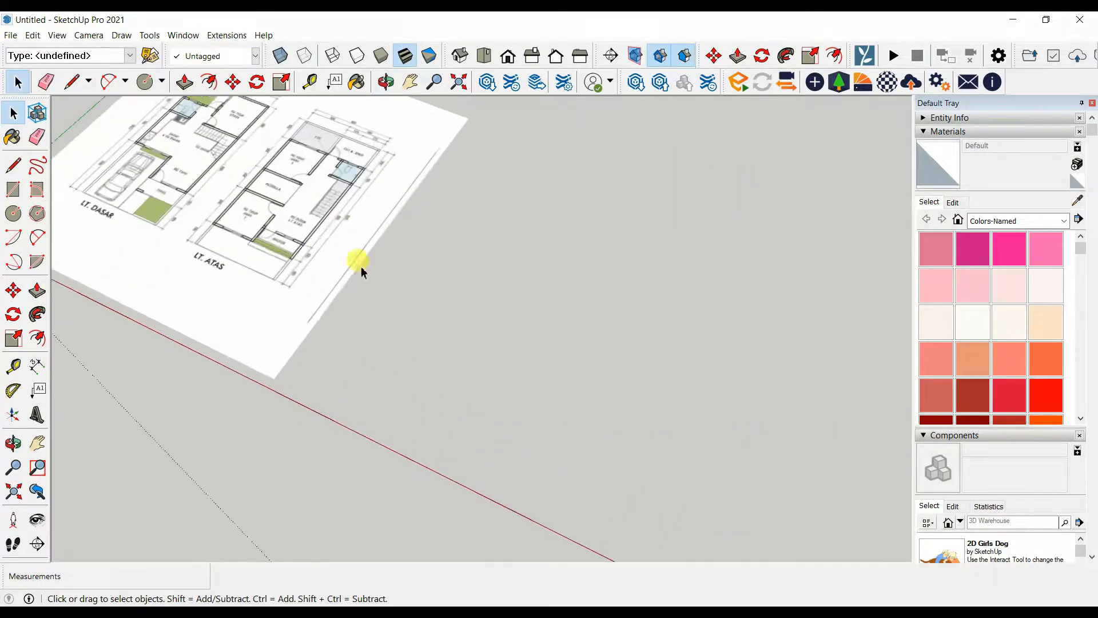
pyautogui.scroll(4, 225, 255)
pyautogui.keyDown('shift'); pyautogui.moveTo(274, 228); pyautogui.dragTo(399, 383, button='middle'); pyautogui.keyUp('shift')
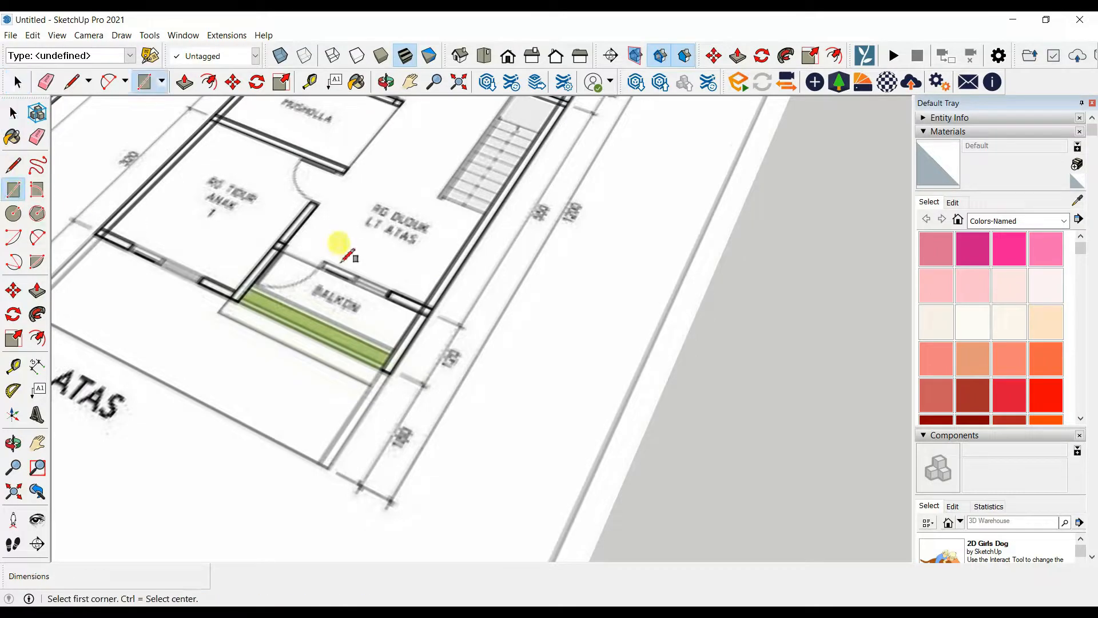
# Draw a narrow rectangle 1000 mm long on the ground beside the scale figure and make it a group.
pyautogui.scroll(-6, 348, 255)
pyautogui.moveTo(527, 307); pyautogui.dragTo(363, 208, button='middle')
pyautogui.scroll(5, 282, 294)
pyautogui.keyDown('shift'); pyautogui.moveTo(282, 294); pyautogui.dragTo(479, 369, button='middle'); pyautogui.keyUp('shift')
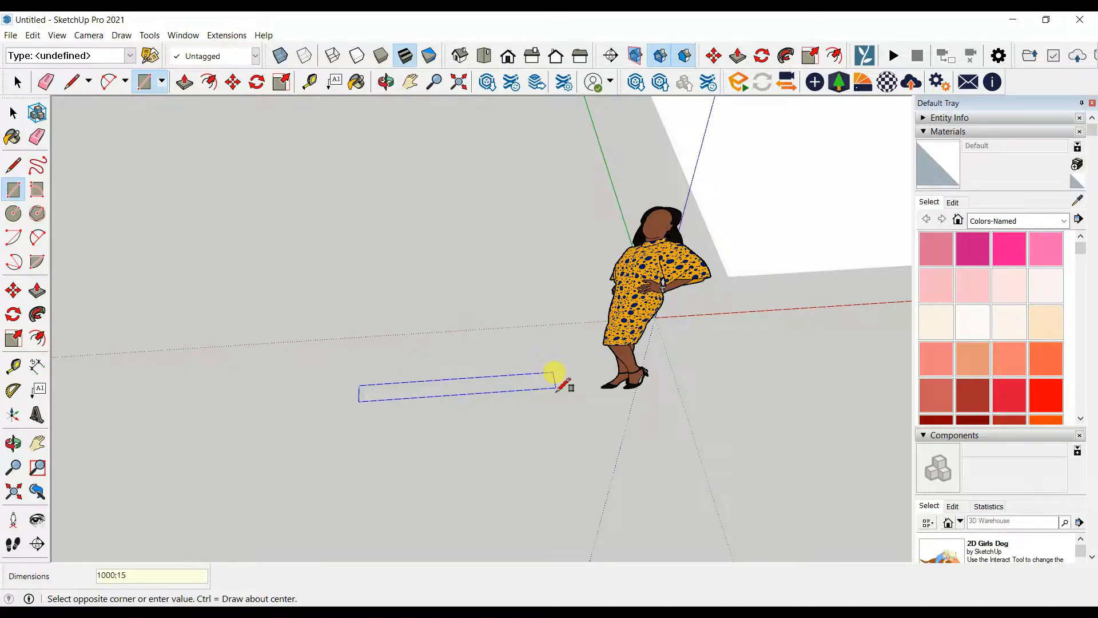
pyautogui.press('Return')
pyautogui.press('space')
pyautogui.moveTo(579, 453); pyautogui.dragTo(578, 449)
pyautogui.rightClick(447, 392)
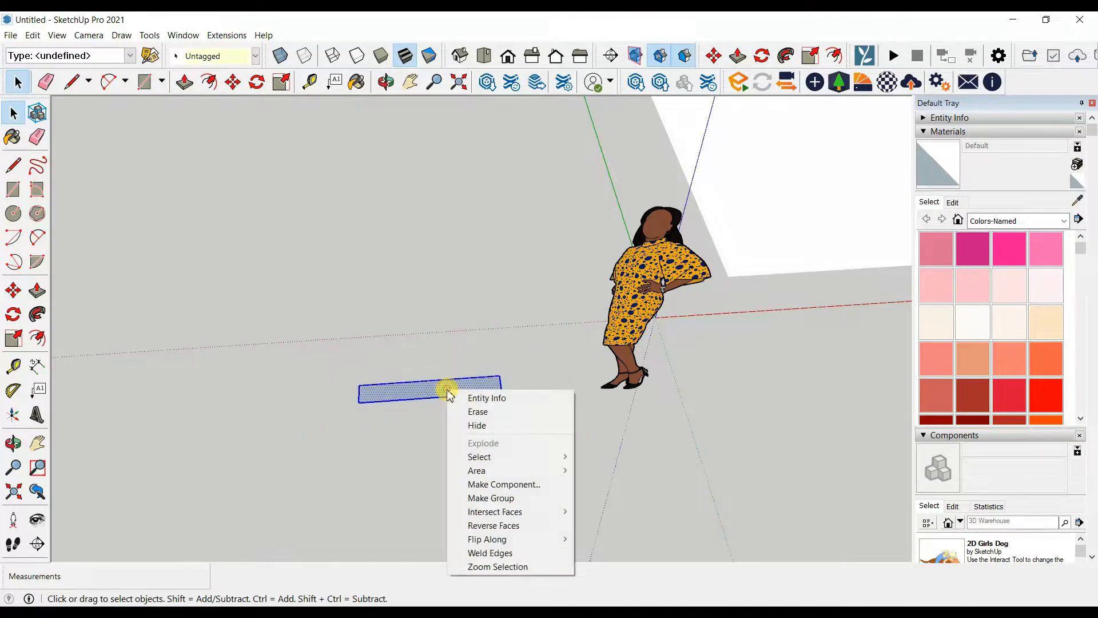
pyautogui.click(497, 497)
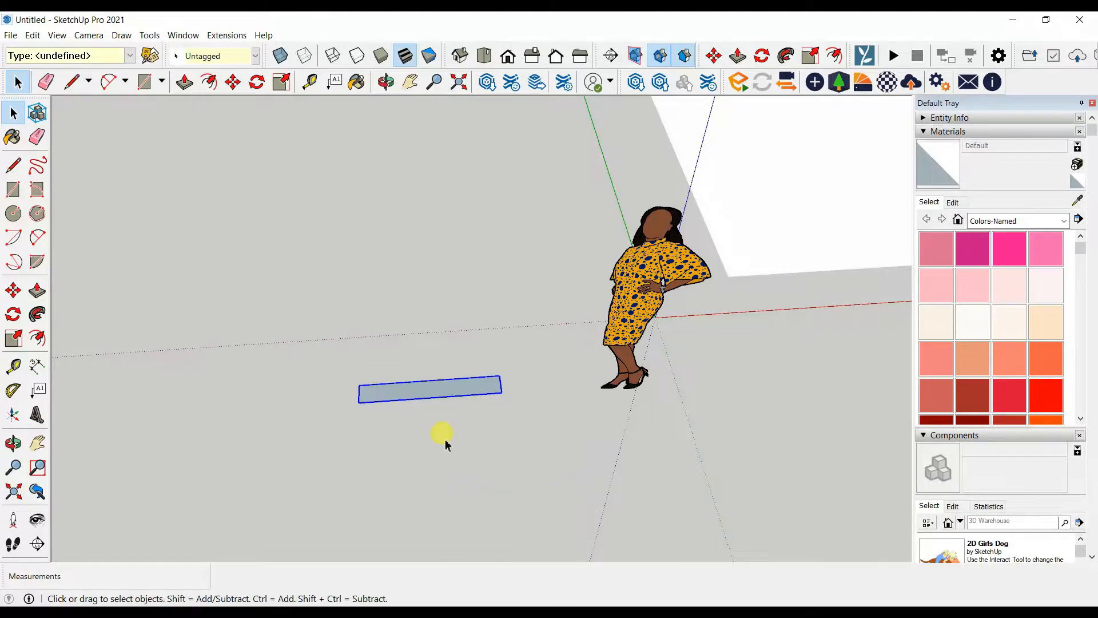
# Inside the group, turn the rectangle's face front side up and push/pull it upward into a wall panel.
pyautogui.doubleClick(441, 394)
pyautogui.rightClick(440, 391)
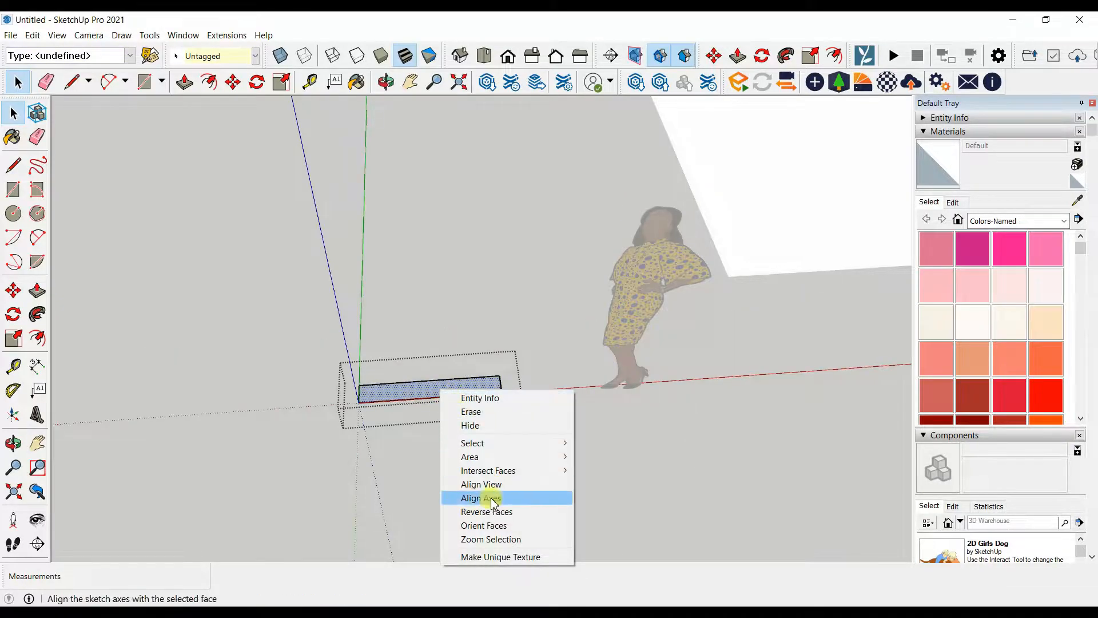
pyautogui.click(483, 525)
pyautogui.click(185, 84)
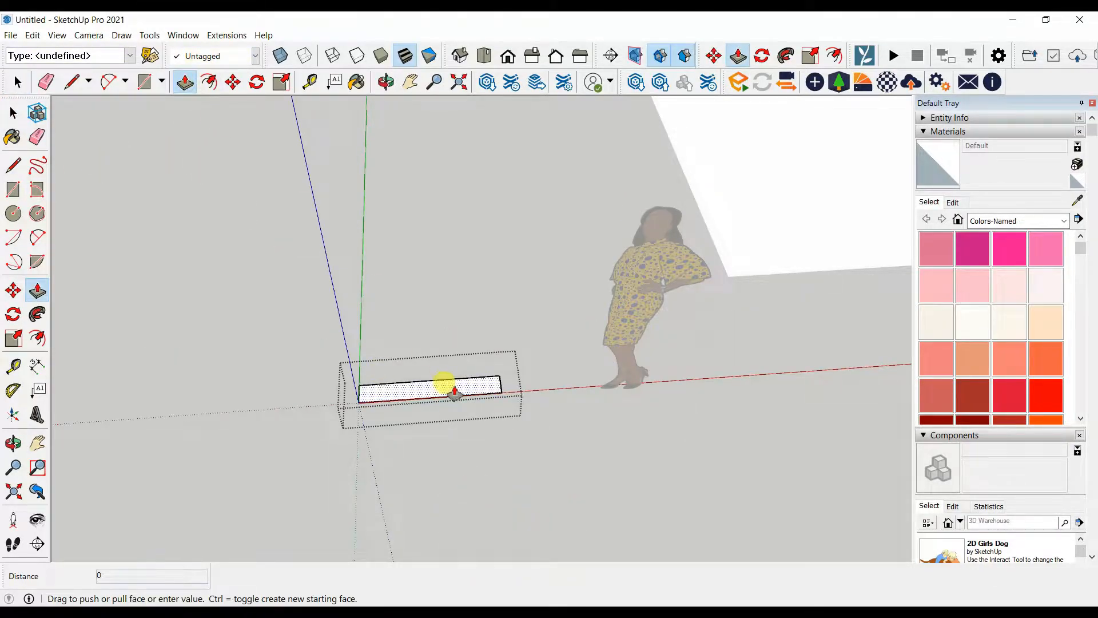
pyautogui.moveTo(446, 384); pyautogui.dragTo(445, 346)
pyautogui.press('Return')
pyautogui.press('space')
pyautogui.moveTo(437, 340); pyautogui.dragTo(537, 449, button='middle')
pyautogui.click(538, 449)
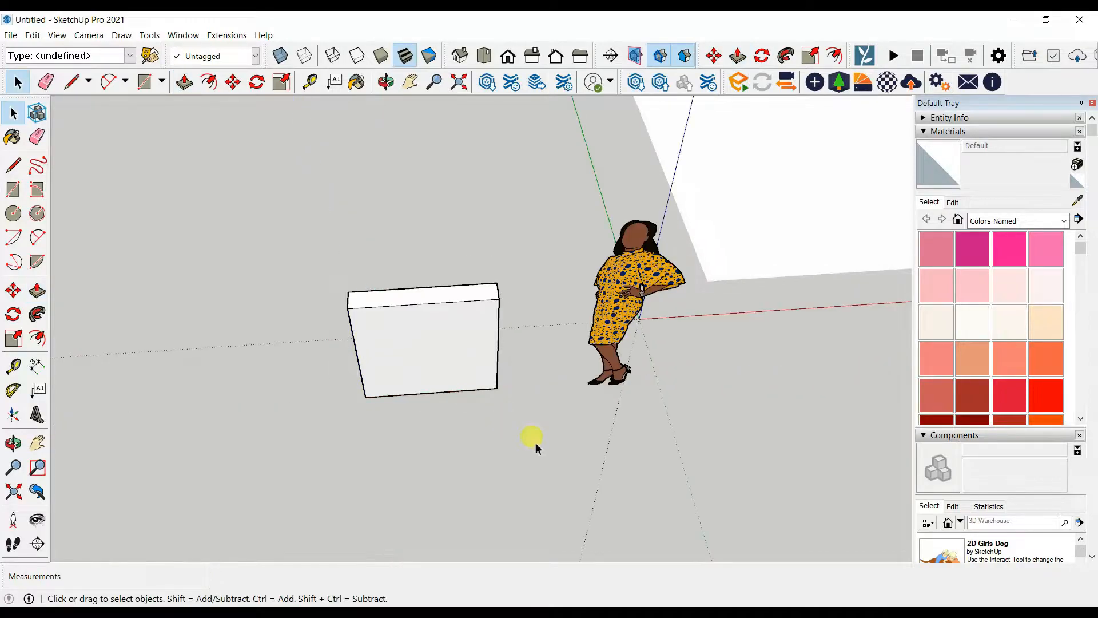
# Copy the wall panel about 1360 mm along the red axis, away from the scale figure.
pyautogui.click(233, 81)
pyautogui.click(497, 387)
pyautogui.press('ctrl')
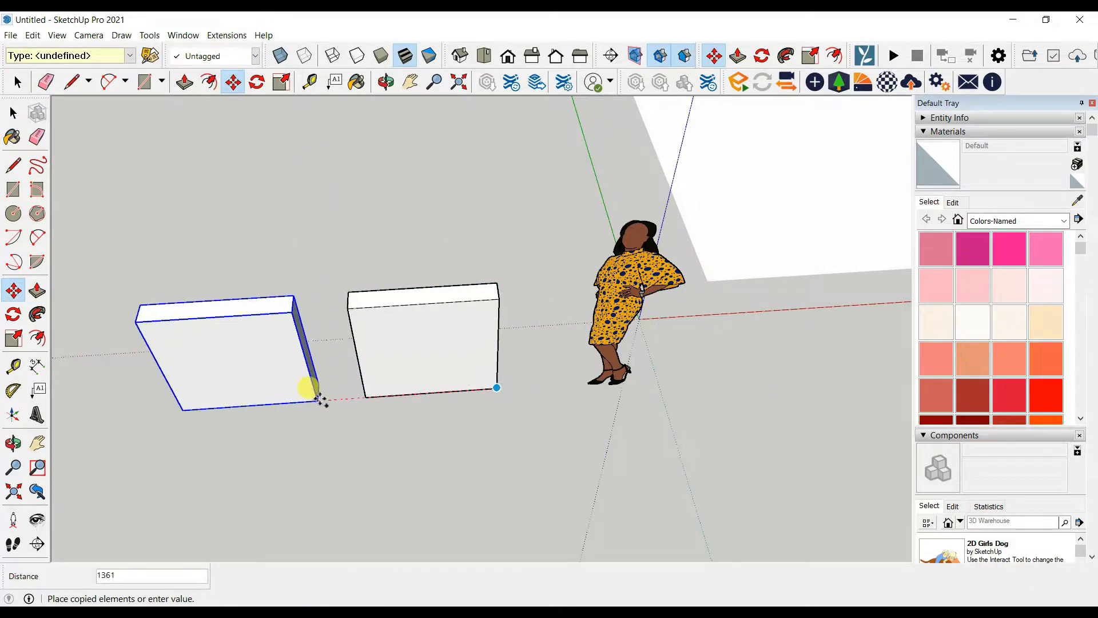
pyautogui.click(315, 398)
pyautogui.press('space')
pyautogui.moveTo(288, 390); pyautogui.dragTo(502, 360, button='middle')
# Rotate the copied wall panel 90 degrees about its lower outer corner.
pyautogui.click(257, 81)
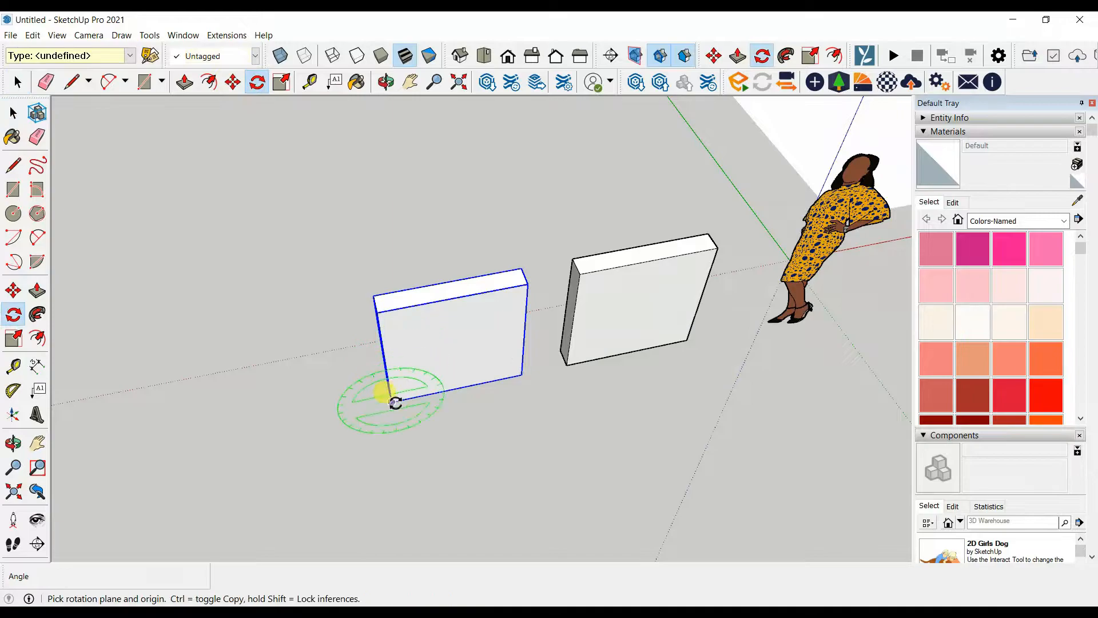
pyautogui.click(395, 403)
pyautogui.click(521, 373)
pyautogui.click(518, 404)
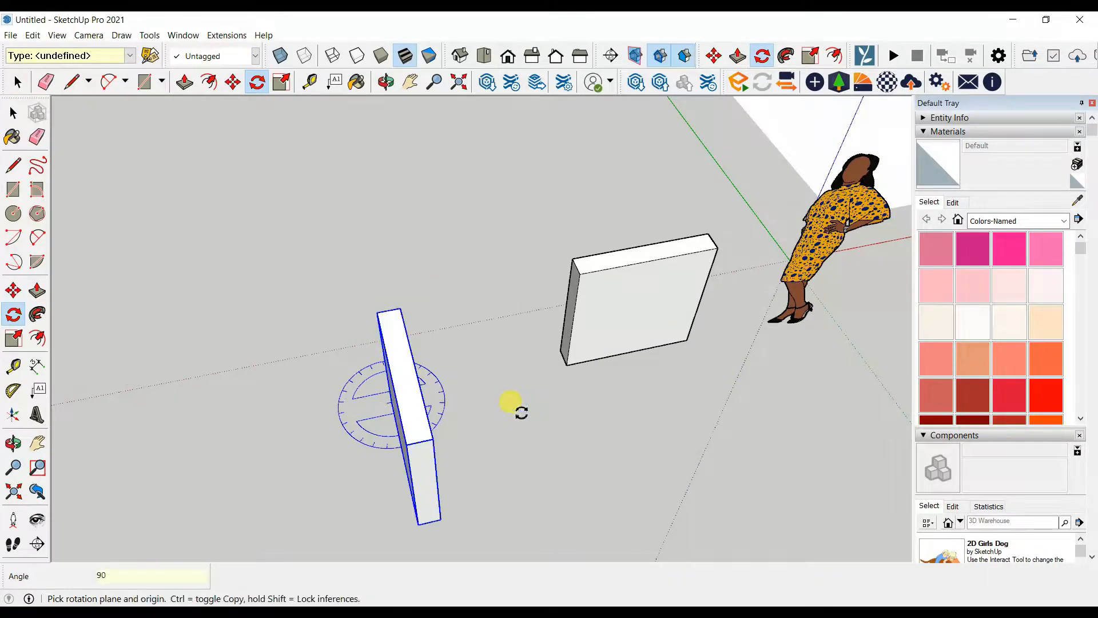
pyautogui.press('space')
# Check the overall width and depth dimensions of the LT. DASAR plan.
pyautogui.moveTo(520, 412); pyautogui.dragTo(507, 264, button='middle')
pyautogui.scroll(-5, 608, 331)
pyautogui.moveTo(608, 331); pyautogui.dragTo(372, 351, button='middle')
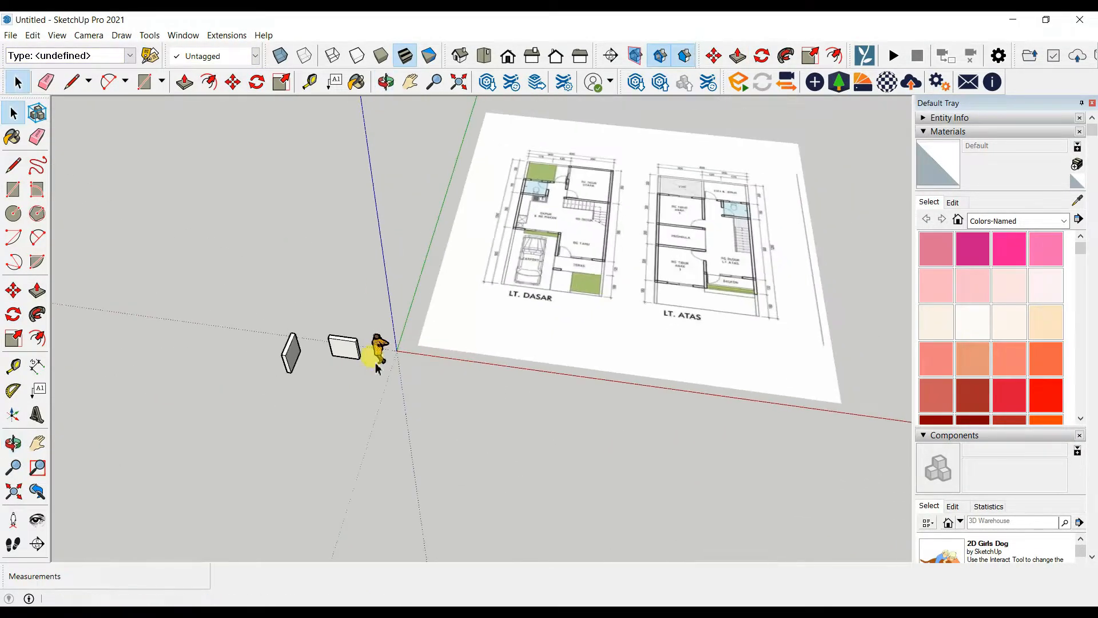
pyautogui.scroll(5, 174, 337)
pyautogui.scroll(6, 279, 200)
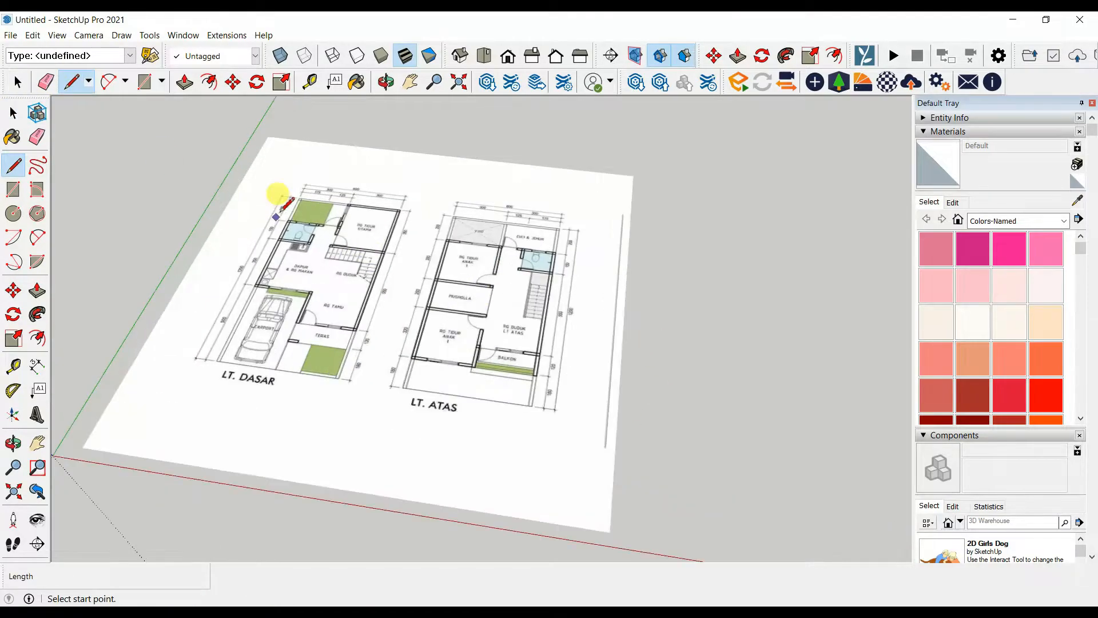
pyautogui.moveTo(395, 223); pyautogui.dragTo(483, 263, button='middle')
pyautogui.scroll(-1, 257, 263)
pyautogui.keyDown('shift'); pyautogui.moveTo(306, 295); pyautogui.dragTo(257, 269, button='middle'); pyautogui.keyUp('shift')
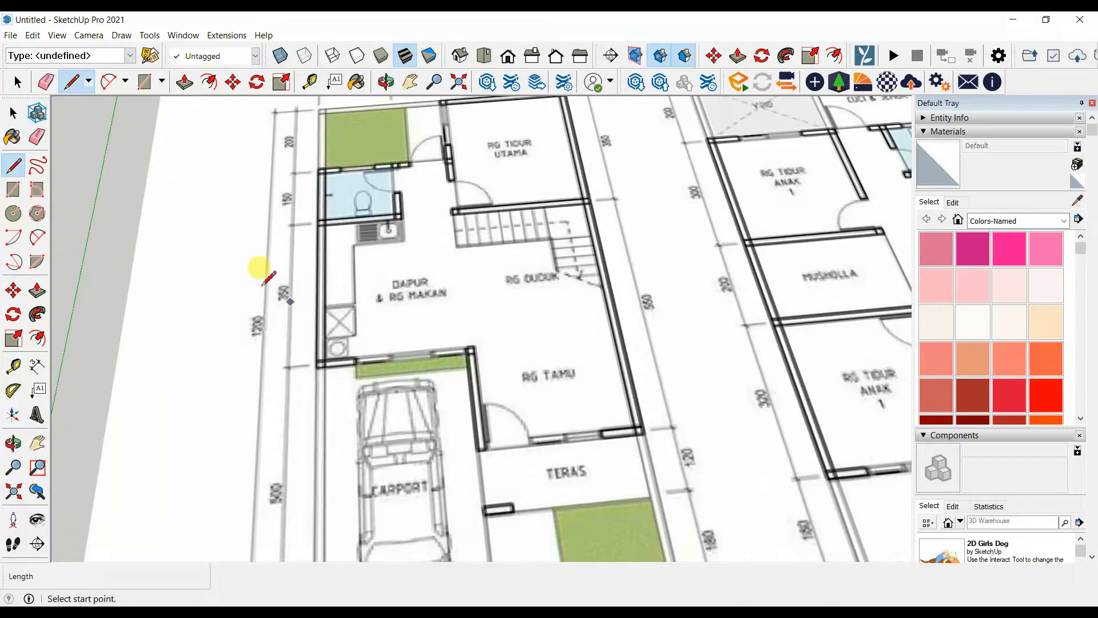
# Draw a 6000 x 12000 mm rectangle on the ground beside the floor plan image and reverse its face.
pyautogui.scroll(-5, 534, 299)
pyautogui.moveTo(534, 299); pyautogui.dragTo(519, 318, button='middle')
pyautogui.press('r')
pyautogui.click(482, 226)
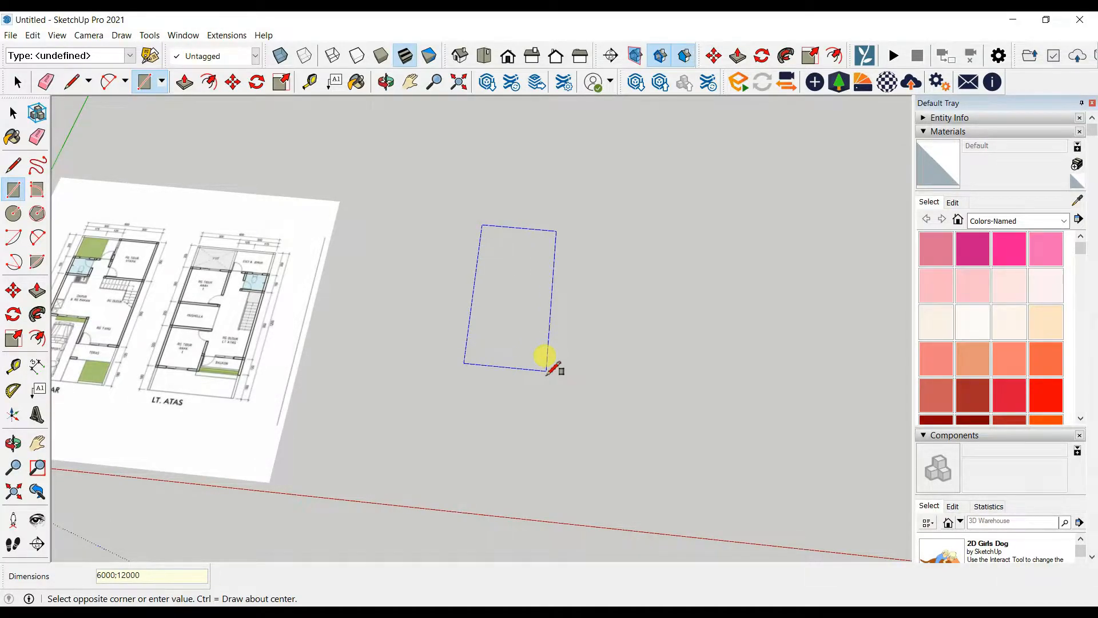
pyautogui.write('6000;12000')
pyautogui.press('Return')
pyautogui.press('space')
pyautogui.rightClick(562, 312)
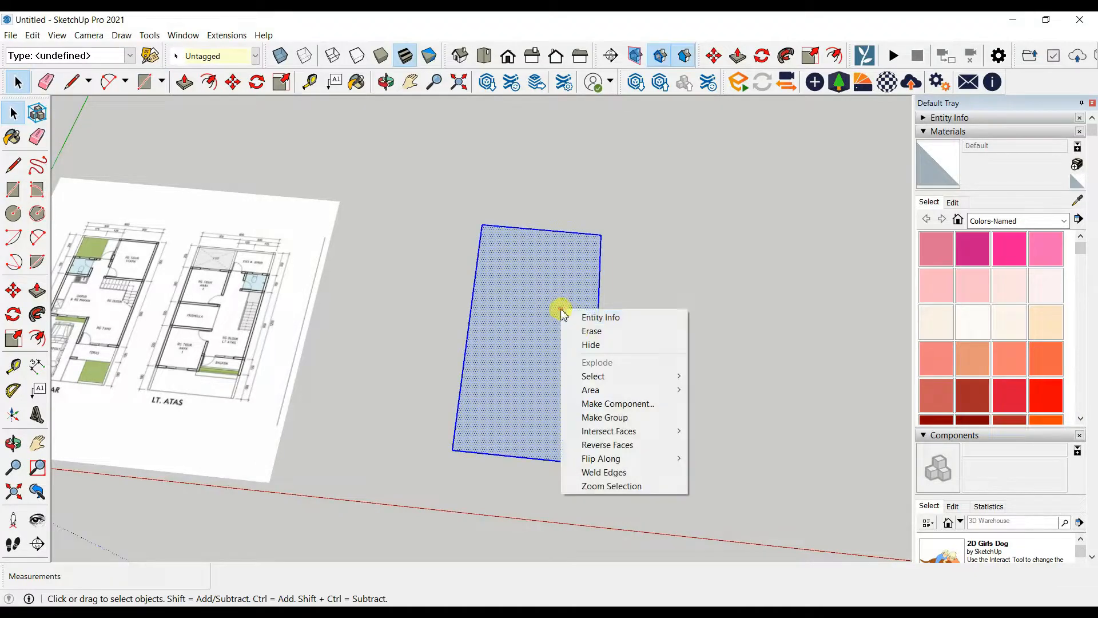
pyautogui.click(613, 446)
# Read the depth dimensions along the outer side of the ground-floor plan, starting at the rear garden.
pyautogui.press('o')
pyautogui.moveTo(605, 360); pyautogui.dragTo(561, 385)
pyautogui.press('space')
pyautogui.scroll(10, 284, 263)
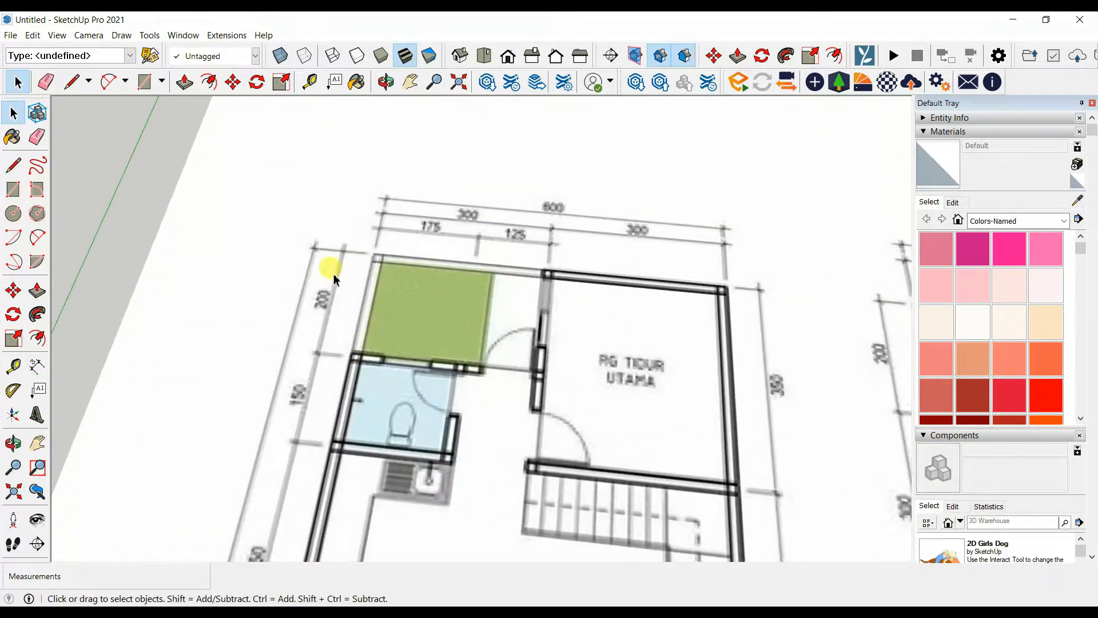
pyautogui.scroll(-6, 334, 280)
pyautogui.scroll(5, 443, 363)
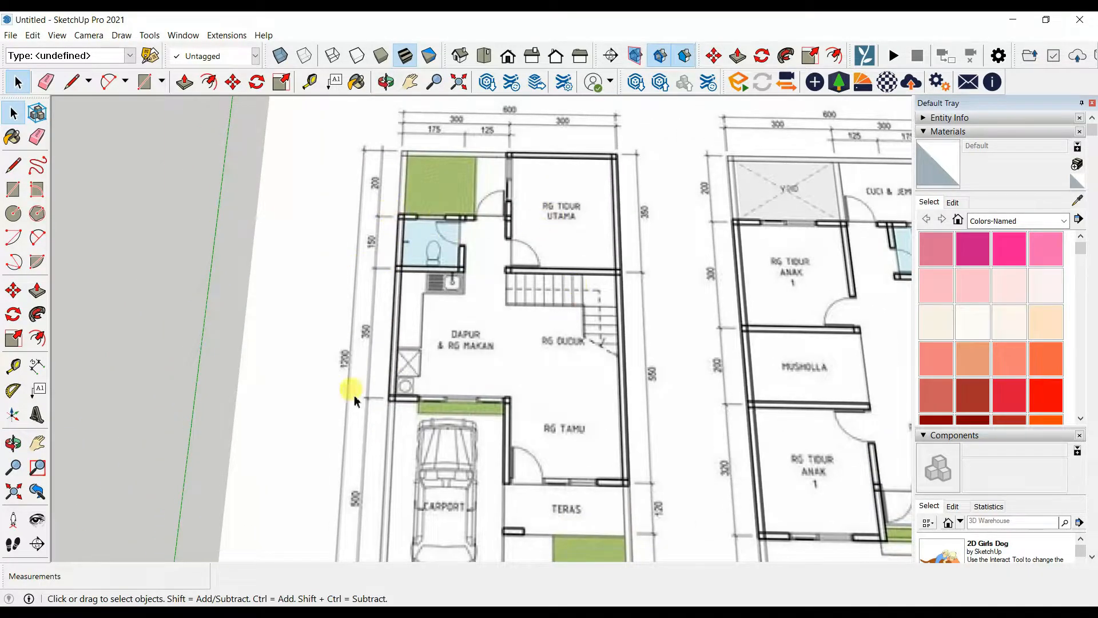
pyautogui.scroll(-2, 338, 326)
pyautogui.scroll(4, 357, 219)
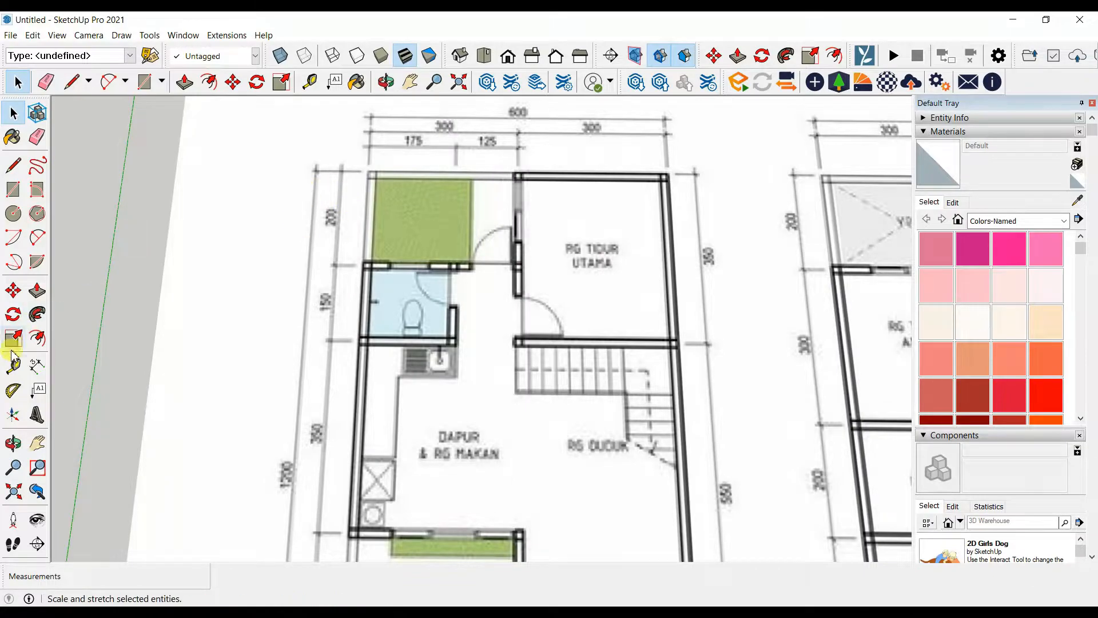
# Place two guide lines parallel to the large rectangle's far short edge, the first about 2 m in from it.
pyautogui.scroll(-5, 541, 239)
pyautogui.scroll(2, 544, 177)
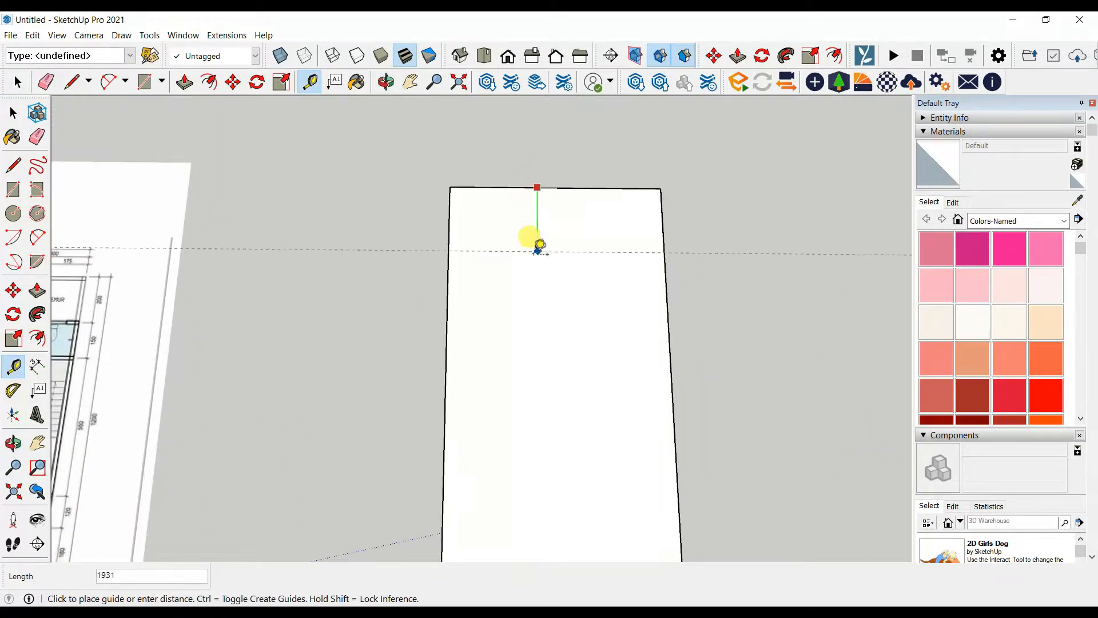
pyautogui.click(537, 252)
pyautogui.scroll(-4, 706, 311)
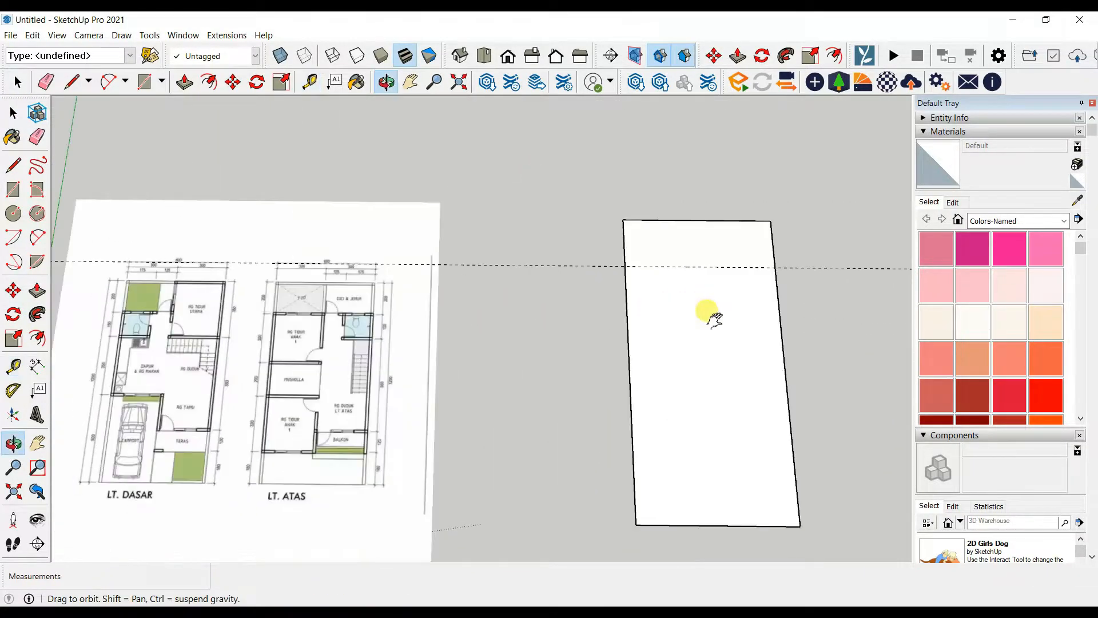
pyautogui.scroll(5, 81, 338)
pyautogui.scroll(-4, 198, 330)
pyautogui.scroll(5, 469, 263)
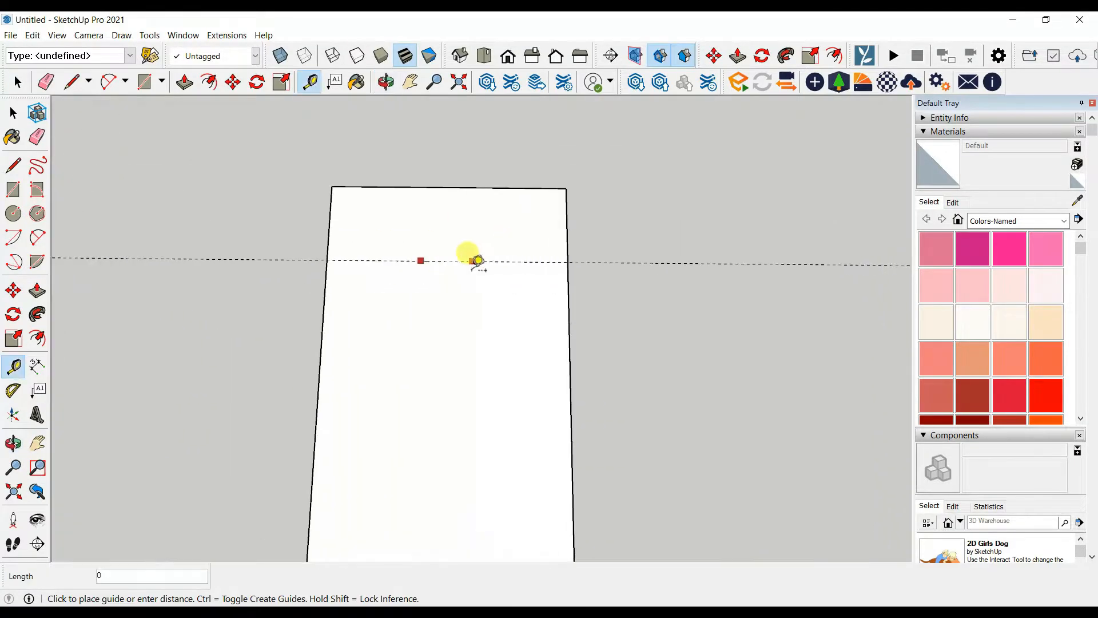
pyautogui.click(331, 325)
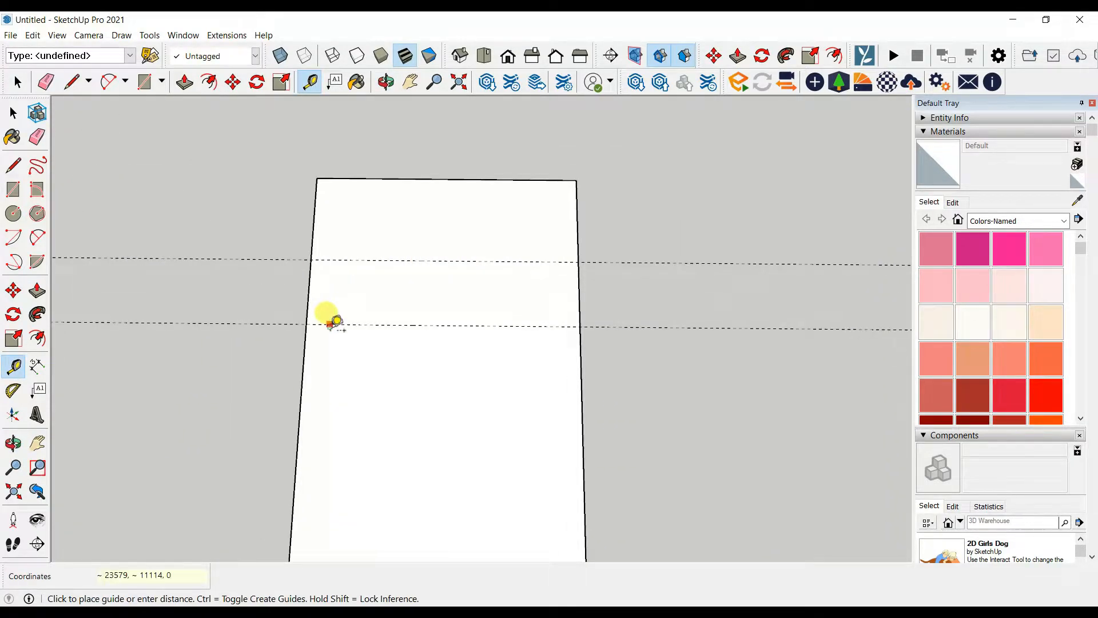
# Place a third guide line 3500 mm from the second, parallel to the large rectangle's short edge.
pyautogui.scroll(-3, 394, 366)
pyautogui.keyDown('shift'); pyautogui.moveTo(457, 394); pyautogui.dragTo(737, 395, button='middle'); pyautogui.keyUp('shift')
pyautogui.scroll(5, 212, 449)
pyautogui.keyDown('shift'); pyautogui.moveTo(118, 381); pyautogui.dragTo(148, 366, button='middle'); pyautogui.keyUp('shift')
pyautogui.scroll(1, 143, 357)
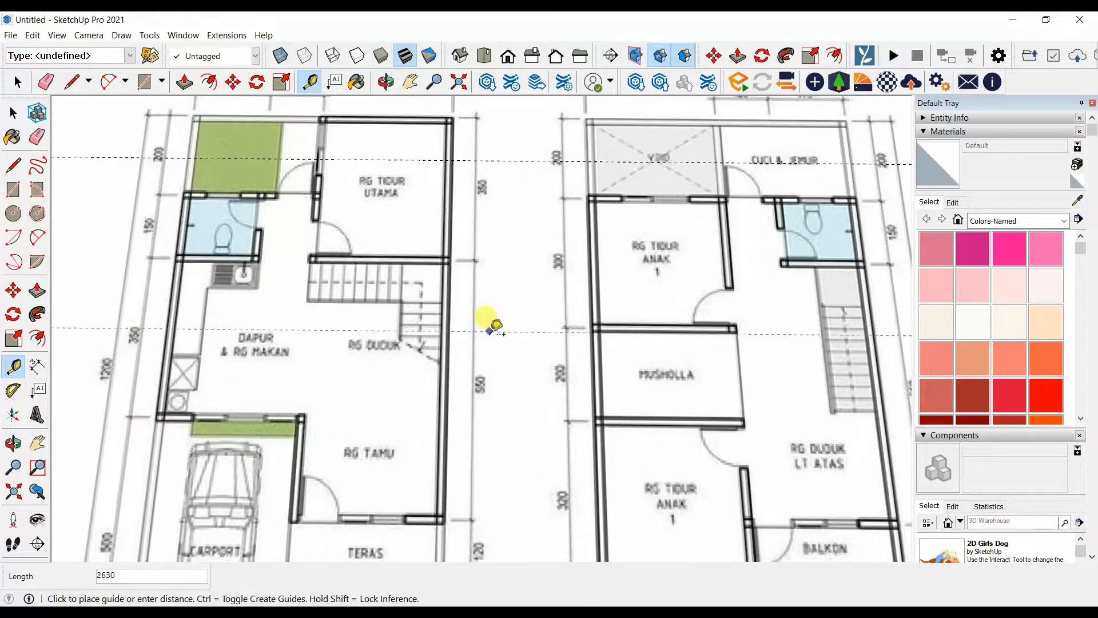
pyautogui.scroll(-5, 491, 318)
pyautogui.keyDown('shift'); pyautogui.moveTo(589, 319); pyautogui.dragTo(111, 345, button='middle'); pyautogui.keyUp('shift')
pyautogui.scroll(2, 366, 350)
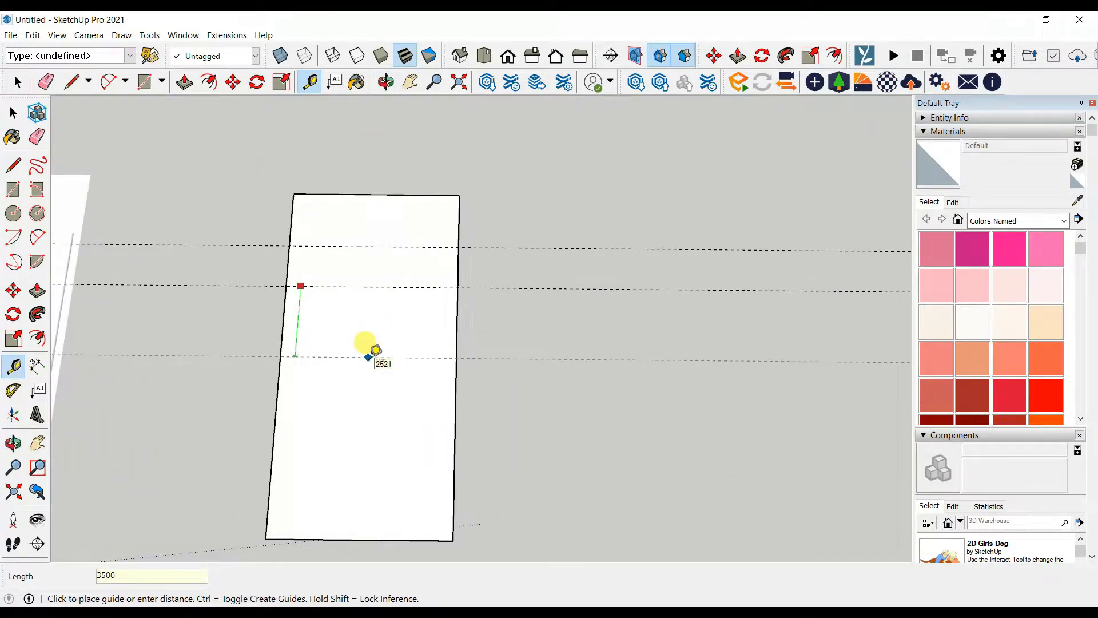
# Measure the spacing between the first and second guide lines and between the second and third.
pyautogui.scroll(2, 372, 337)
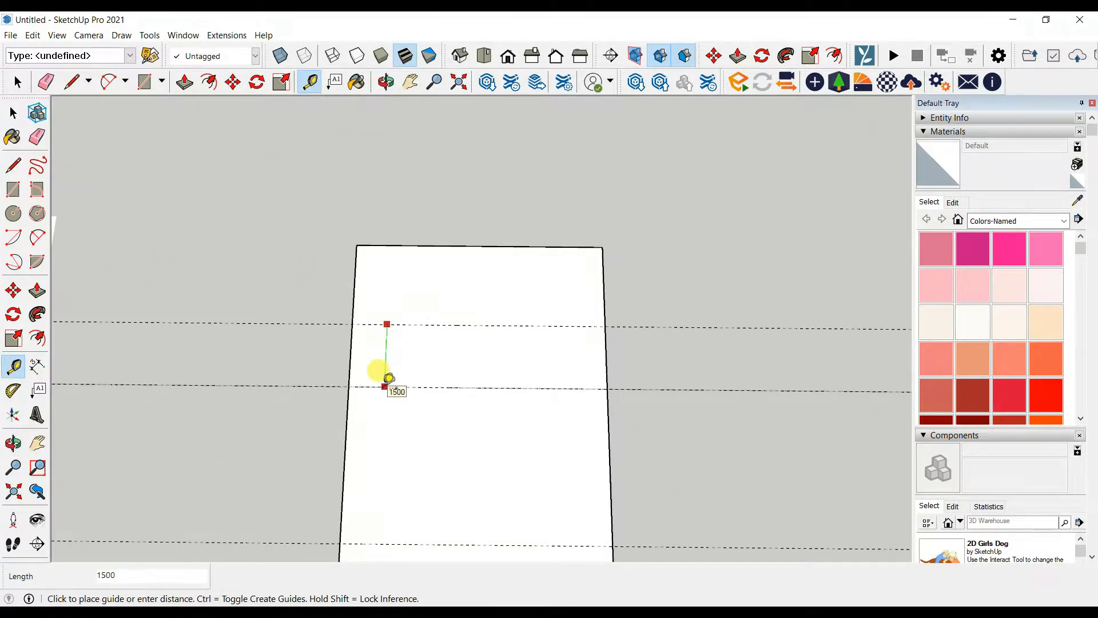
pyautogui.press('space')
pyautogui.keyDown('shift'); pyautogui.moveTo(152, 443); pyautogui.dragTo(148, 342, button='middle'); pyautogui.keyUp('shift')
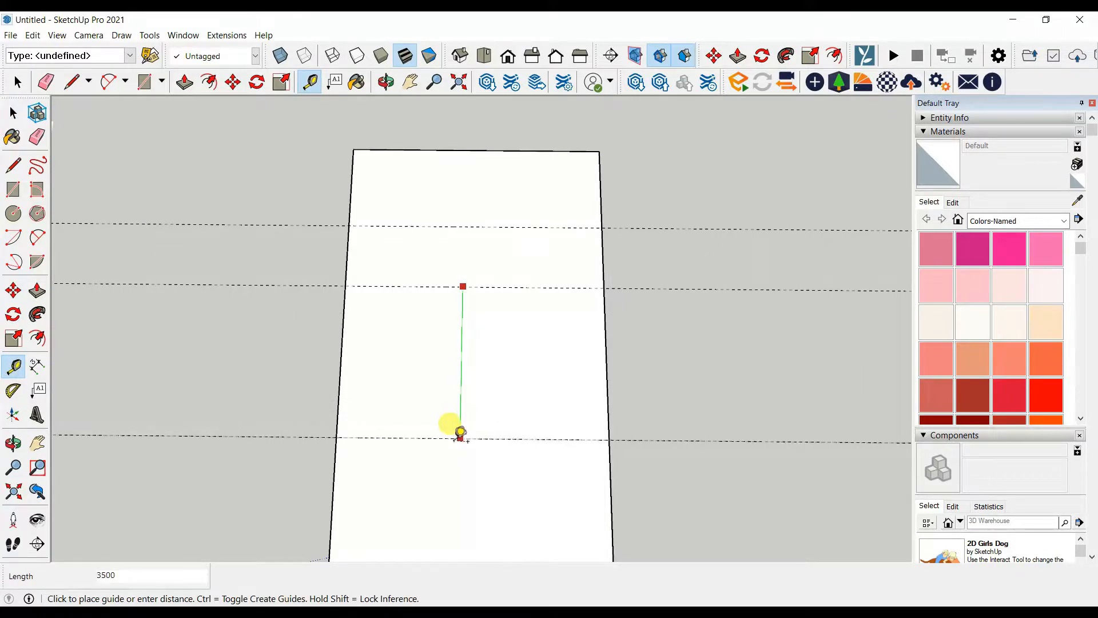
pyautogui.press('space')
# Check the guide spacings against the side depth dimensions of the LT. DASAR plan.
pyautogui.scroll(-3, 461, 429)
pyautogui.keyDown('shift'); pyautogui.moveTo(197, 455); pyautogui.dragTo(717, 392, button='middle'); pyautogui.keyUp('shift')
pyautogui.scroll(5, 348, 375)
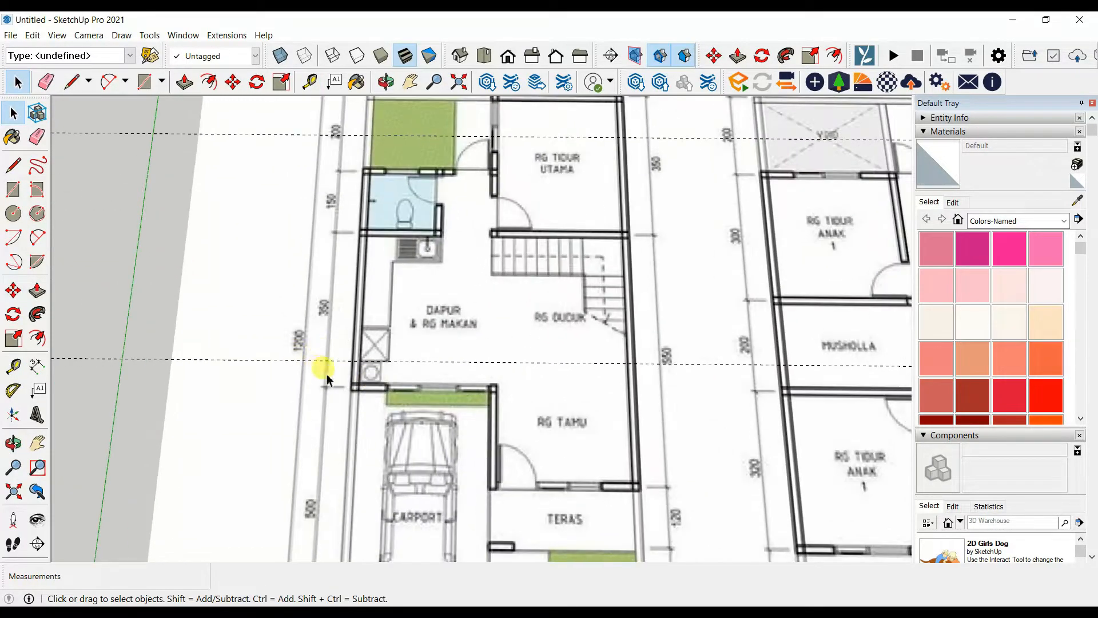
pyautogui.scroll(-5, 327, 390)
pyautogui.scroll(-3, 490, 411)
pyautogui.moveTo(490, 412)
pyautogui.keyDown('shift'); pyautogui.mouseDown(button='middle')
pyautogui.moveTo(331, 376)
pyautogui.moveTo(412, 347)
pyautogui.mouseUp(button='middle'); pyautogui.keyUp('shift')
pyautogui.scroll(2, 318, 320)
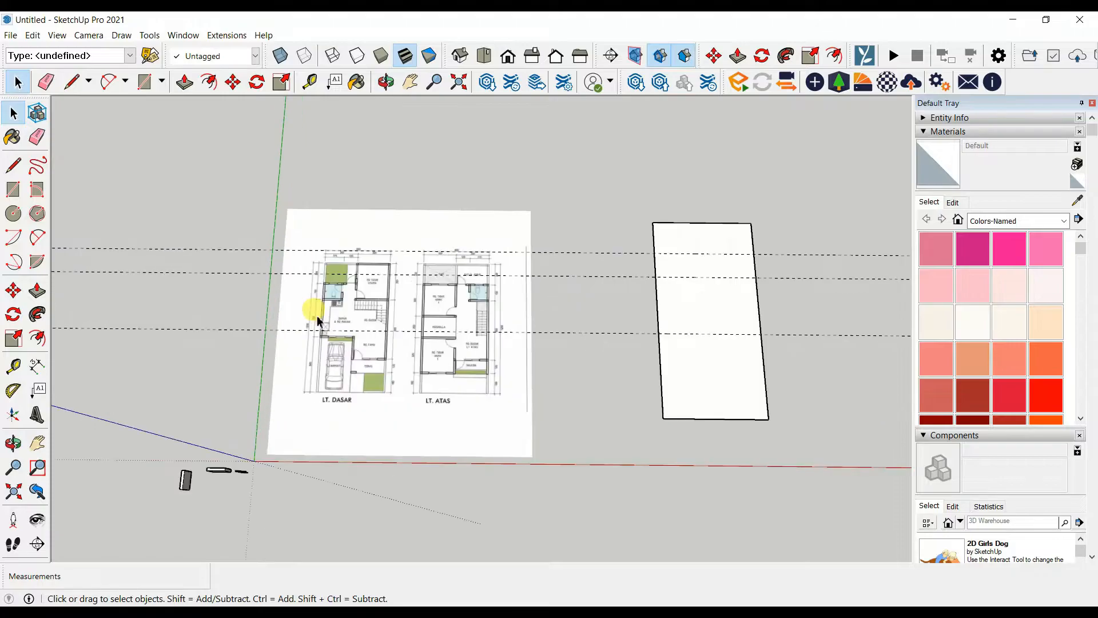
pyautogui.scroll(4, 318, 321)
pyautogui.scroll(-5, 299, 451)
# Copy the wall panel farthest from the origin onto the large rectangle, where its long edge near the plan image meets the first guide line.
pyautogui.keyDown('shift'); pyautogui.moveTo(298, 450); pyautogui.dragTo(393, 178, button='middle'); pyautogui.keyUp('shift')
pyautogui.scroll(2, 196, 379)
pyautogui.click(196, 380)
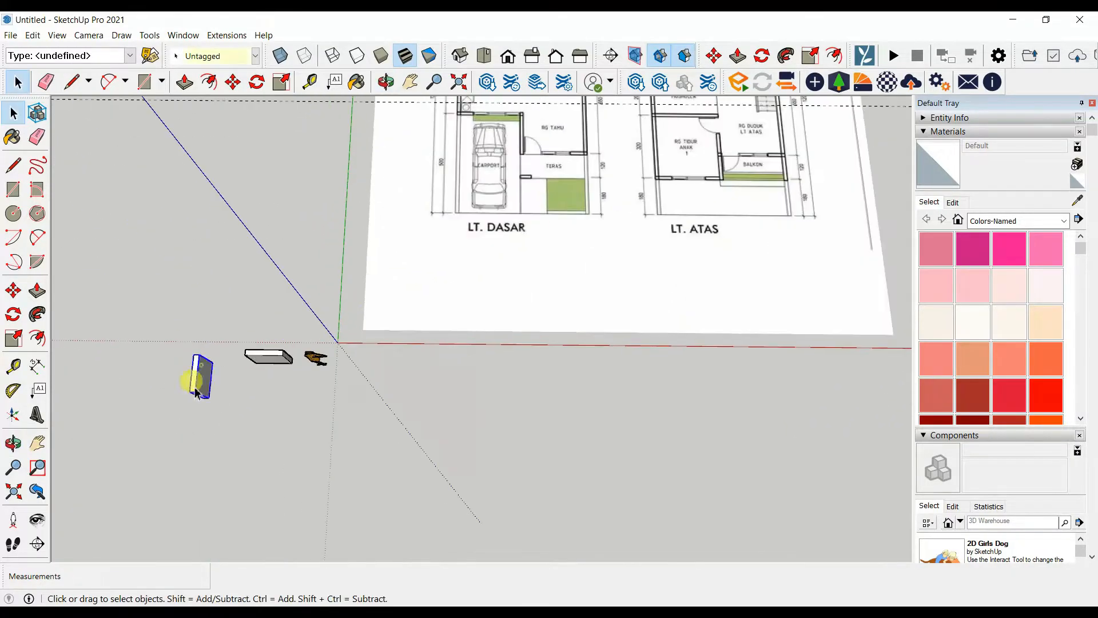
pyautogui.moveTo(197, 380); pyautogui.dragTo(298, 371, button='middle')
pyautogui.keyDown('shift'); pyautogui.moveTo(297, 371); pyautogui.dragTo(452, 102, button='middle'); pyautogui.keyUp('shift')
pyautogui.click(239, 86)
pyautogui.scroll(6, 405, 255)
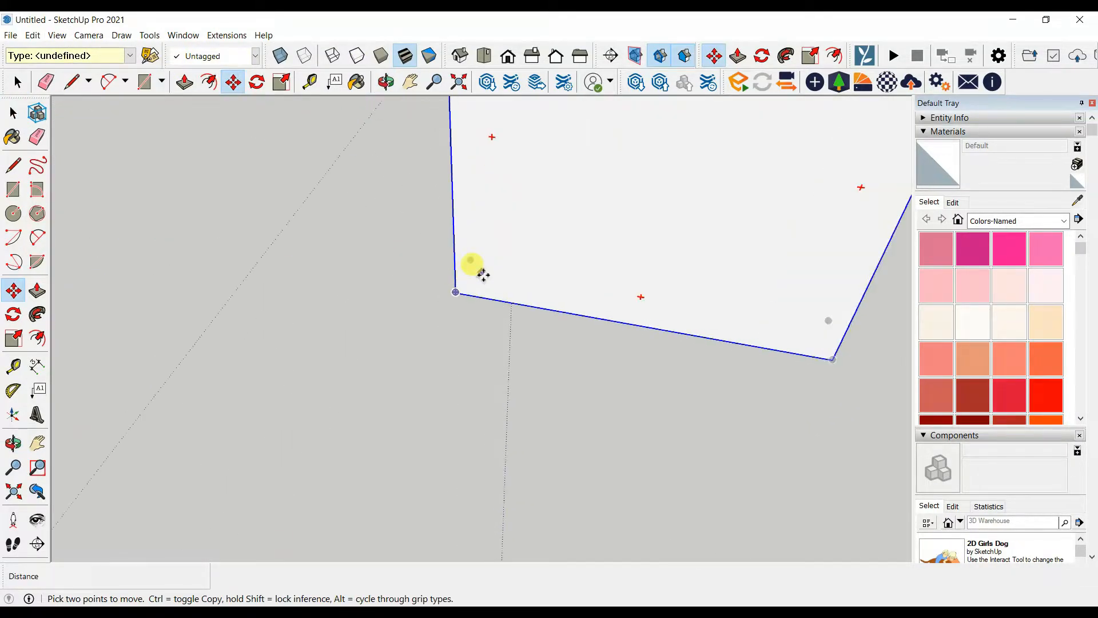
pyautogui.moveTo(478, 272); pyautogui.dragTo(429, 300, button='middle')
pyautogui.scroll(-8, 429, 299)
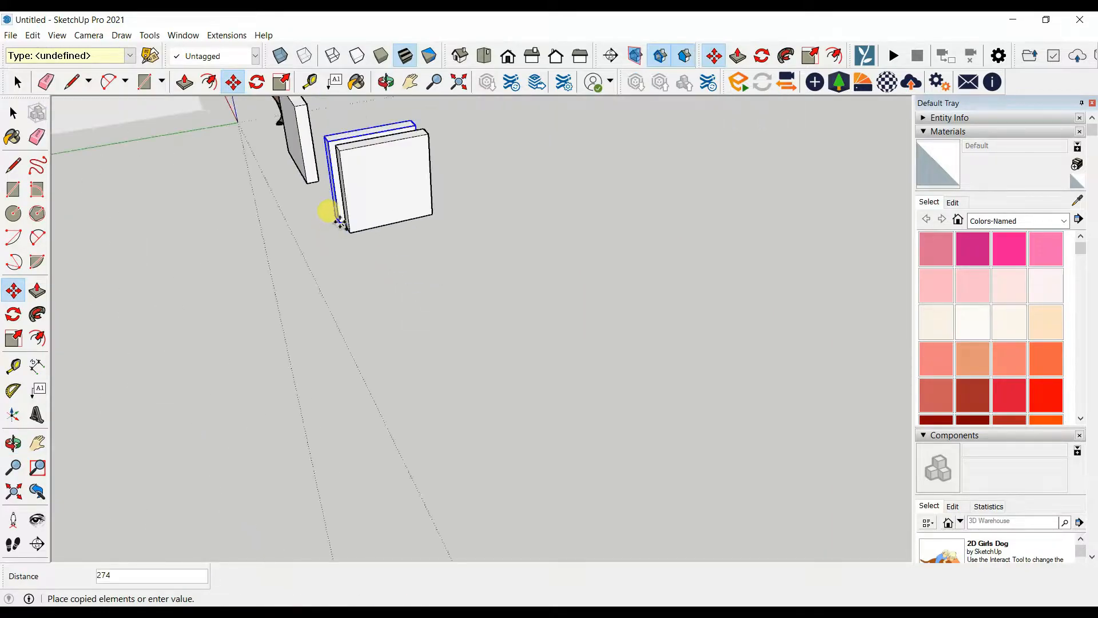
pyautogui.moveTo(471, 351); pyautogui.dragTo(302, 448, button='middle')
pyautogui.scroll(4, 503, 371)
pyautogui.moveTo(529, 355); pyautogui.dragTo(663, 355, button='middle')
pyautogui.scroll(3, 554, 294)
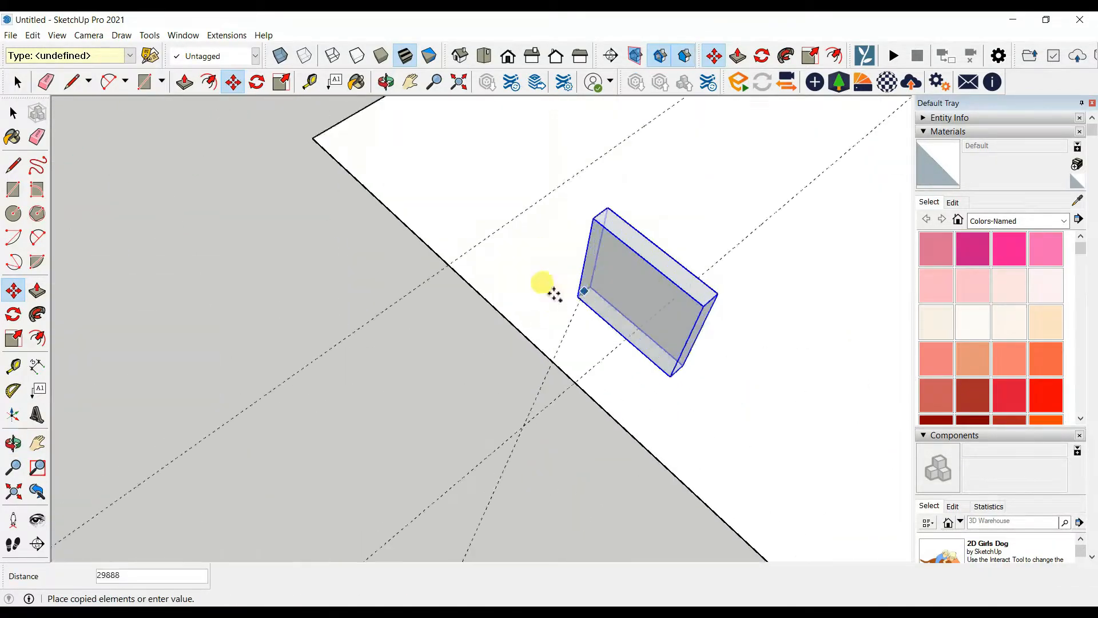
pyautogui.scroll(3, 477, 269)
pyautogui.moveTo(460, 266); pyautogui.dragTo(401, 269, button='middle')
pyautogui.click(360, 273)
pyautogui.scroll(-4, 466, 300)
# Extend the copied wall panel along the rectangle's long edge to the third guide line with Push/Pull.
pyautogui.press('space')
pyautogui.doubleClick(337, 251)
pyautogui.click(378, 282)
pyautogui.scroll(-5, 455, 327)
pyautogui.scroll(3, 532, 389)
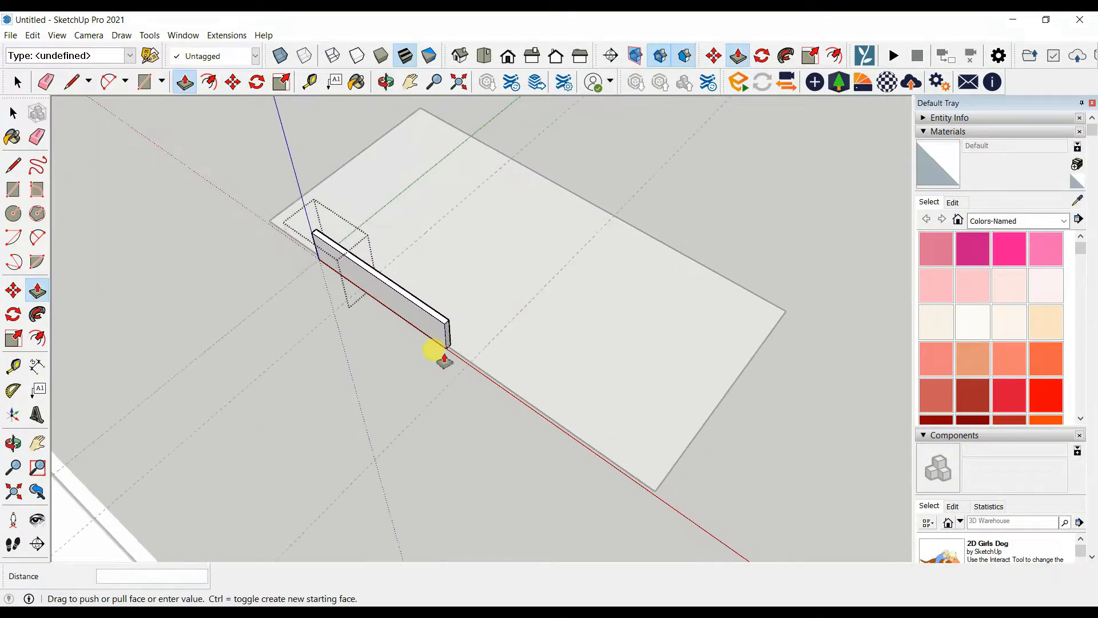
pyautogui.click(463, 375)
pyautogui.press('space')
pyautogui.click(476, 398)
# Read the width dimensions along the rear of the LT. DASAR plan.
pyautogui.scroll(-5, 446, 382)
pyautogui.moveTo(434, 380); pyautogui.dragTo(592, 378, button='middle')
pyautogui.scroll(3, 401, 343)
pyautogui.keyDown('shift'); pyautogui.moveTo(179, 364); pyautogui.dragTo(407, 316, button='middle'); pyautogui.keyUp('shift')
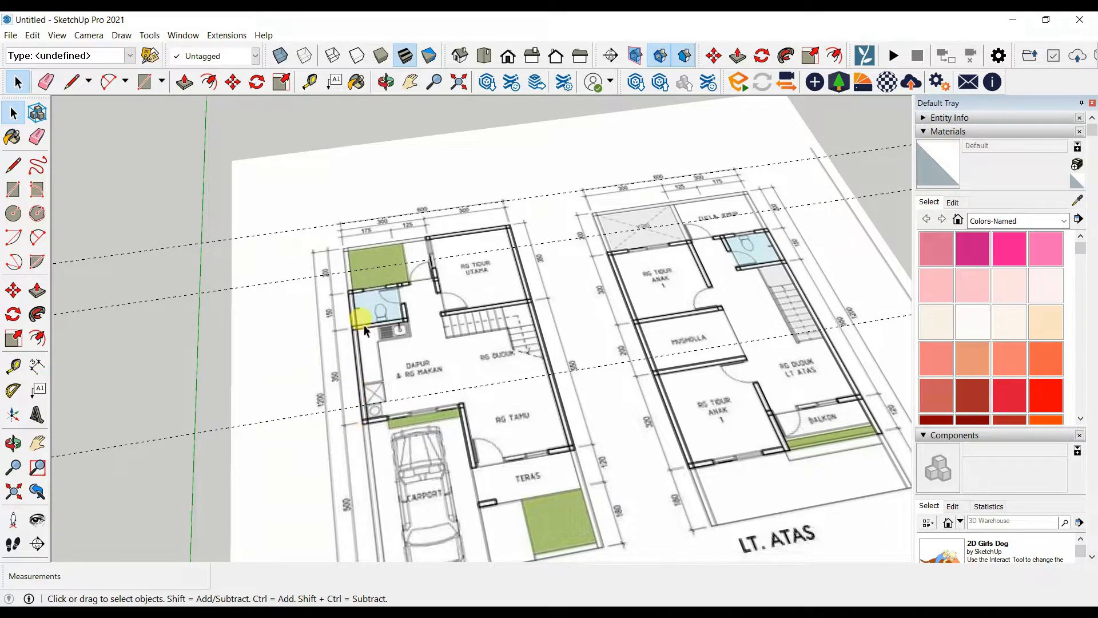
pyautogui.scroll(-2, 433, 392)
pyautogui.moveTo(433, 391); pyautogui.dragTo(419, 409, button='middle')
pyautogui.scroll(5, 420, 246)
pyautogui.moveTo(490, 157); pyautogui.dragTo(499, 210, button='middle')
pyautogui.scroll(-4, 487, 222)
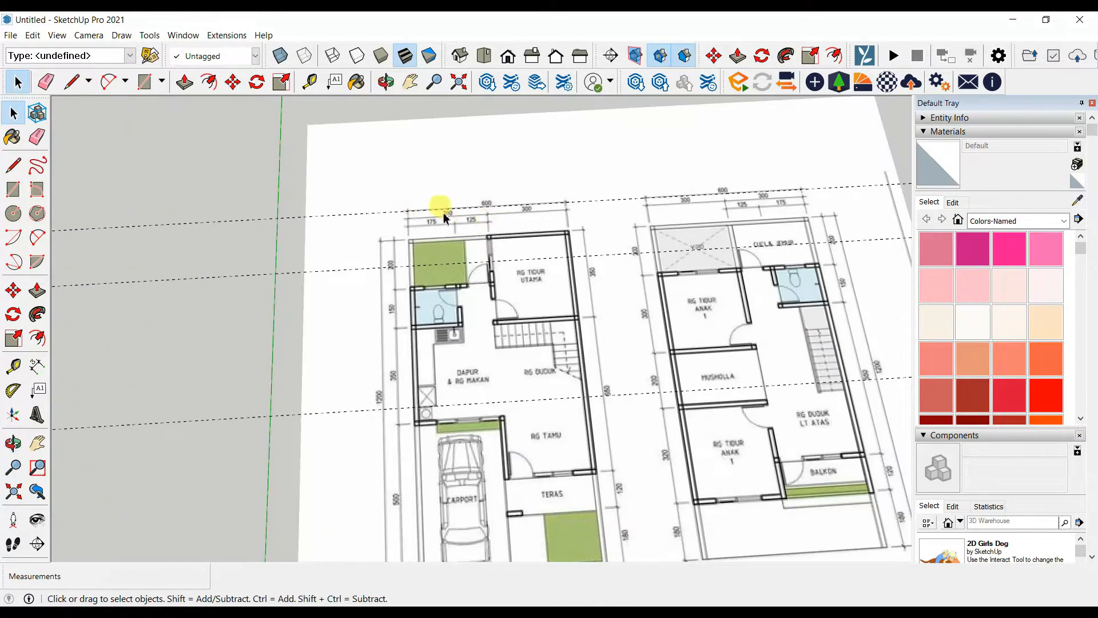
# Place a guide line parallel to the rectangle's long edge, along the middle of its width.
pyautogui.scroll(-3, 530, 224)
pyautogui.keyDown('shift'); pyautogui.moveTo(801, 274); pyautogui.dragTo(434, 280, button='middle'); pyautogui.keyUp('shift')
pyautogui.moveTo(434, 280); pyautogui.dragTo(395, 294, button='middle')
pyautogui.click(14, 365)
pyautogui.keyDown('shift'); pyautogui.moveTo(557, 286); pyautogui.dragTo(292, 231, button='middle'); pyautogui.keyUp('shift')
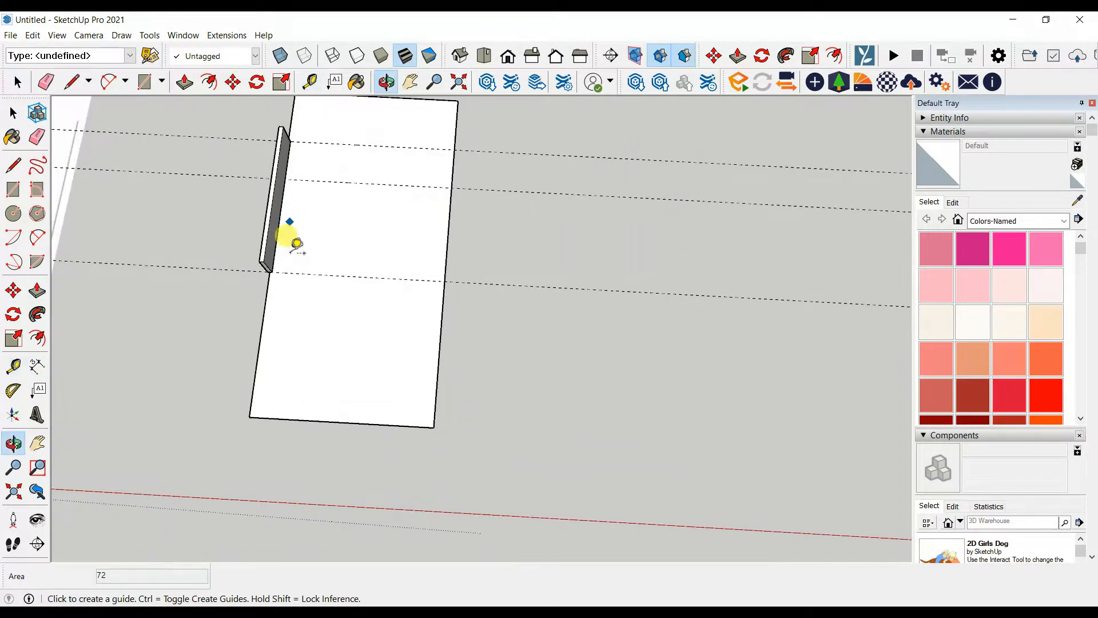
pyautogui.scroll(3, 268, 294)
pyautogui.click(270, 299)
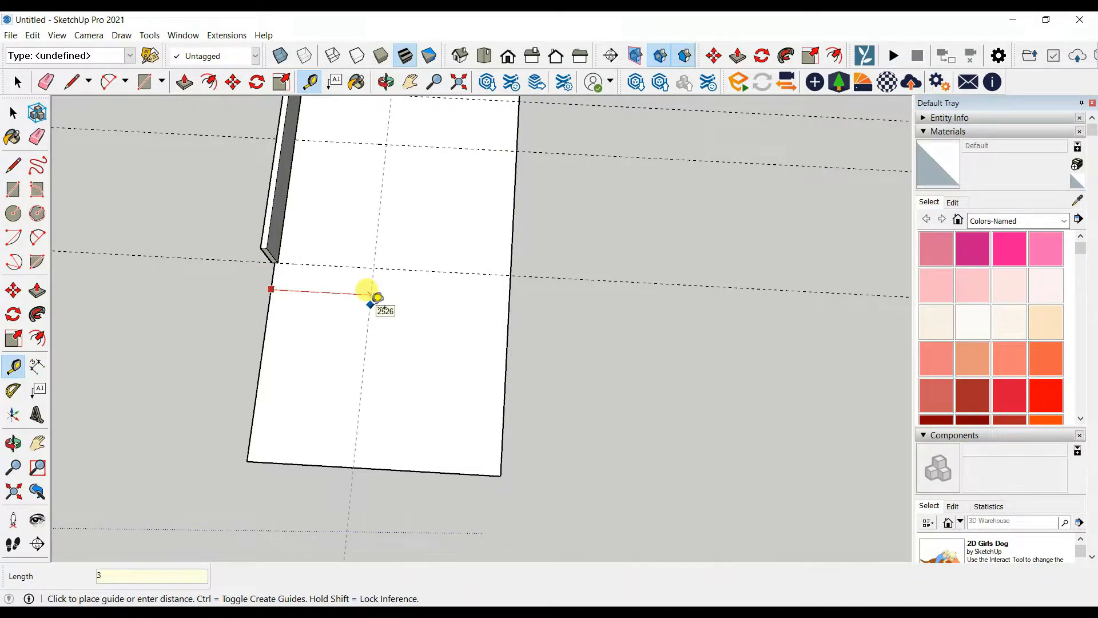
pyautogui.press('space')
# Copy the other wall panel beside the origin to the long wall's inner face, centred on the first guide line as a cross wall.
pyautogui.scroll(-5, 394, 286)
pyautogui.keyDown('shift'); pyautogui.moveTo(426, 277); pyautogui.dragTo(574, 256, button='middle'); pyautogui.keyUp('shift')
pyautogui.scroll(6, 312, 204)
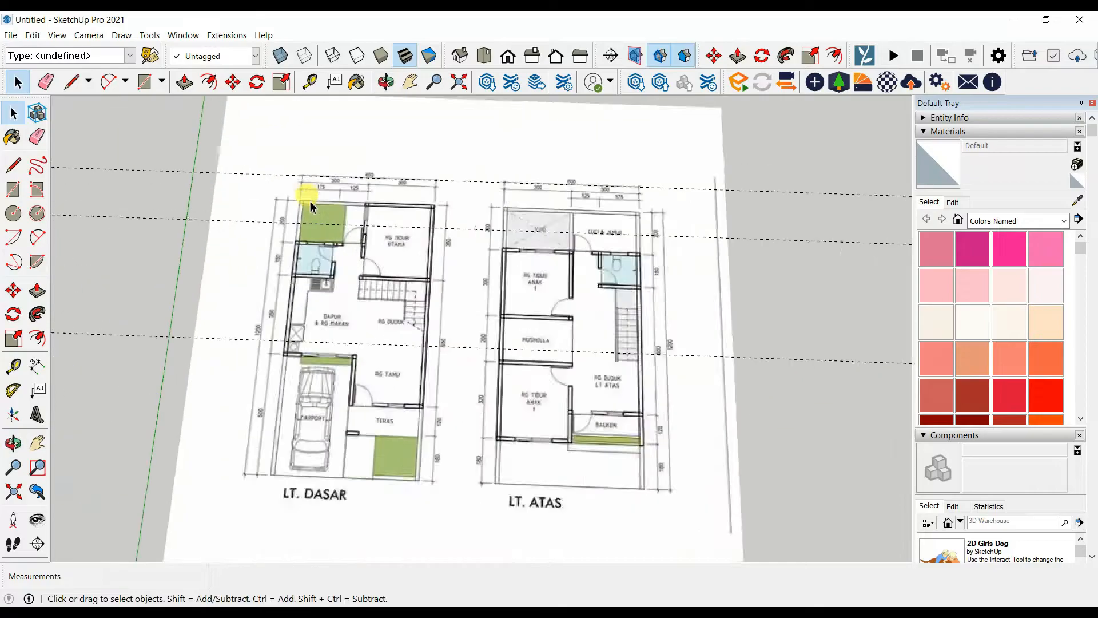
pyautogui.scroll(-8, 370, 307)
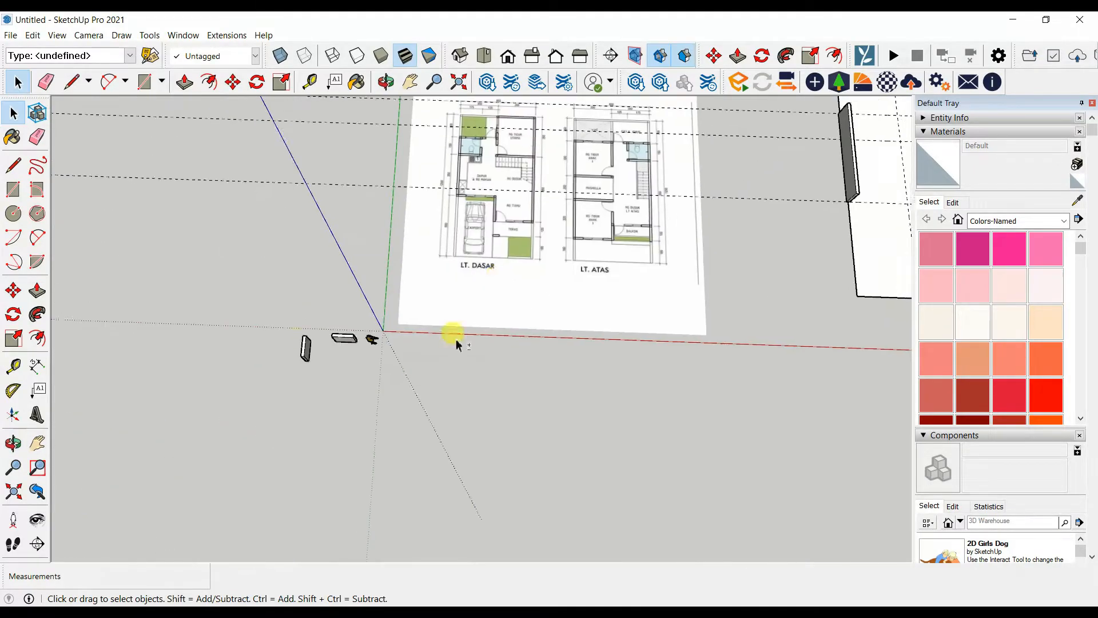
pyautogui.scroll(8, 293, 282)
pyautogui.press('m')
pyautogui.scroll(5, 392, 304)
pyautogui.moveTo(393, 304); pyautogui.dragTo(599, 335, button='middle')
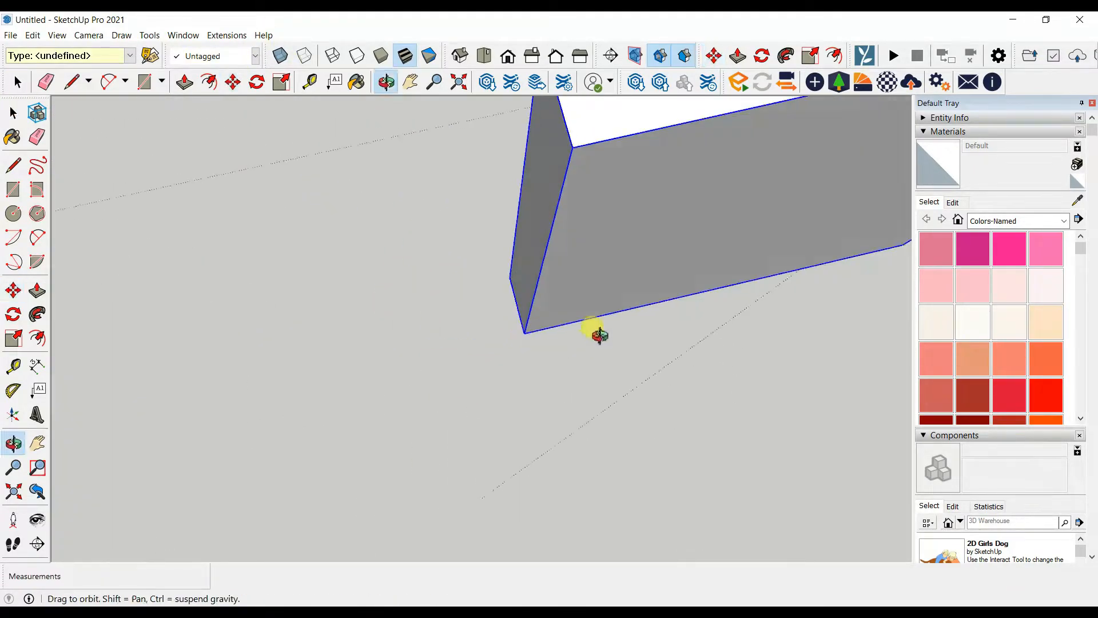
pyautogui.click(524, 333)
pyautogui.press('ctrl')
pyautogui.scroll(-6, 697, 292)
pyautogui.keyDown('shift'); pyautogui.moveTo(707, 293); pyautogui.dragTo(255, 503, button='middle'); pyautogui.keyUp('shift')
pyautogui.keyDown('shift'); pyautogui.moveTo(715, 246); pyautogui.dragTo(350, 446, button='middle'); pyautogui.keyUp('shift')
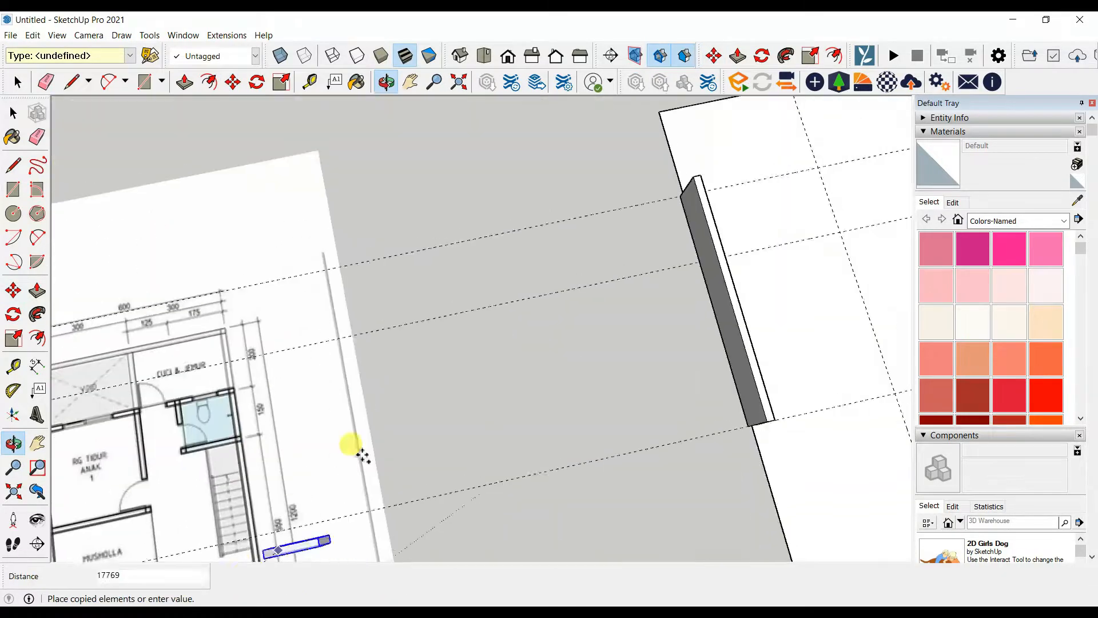
pyautogui.moveTo(674, 298); pyautogui.dragTo(454, 343, button='middle')
pyautogui.scroll(7, 454, 343)
pyautogui.click(383, 333)
pyautogui.scroll(-4, 383, 334)
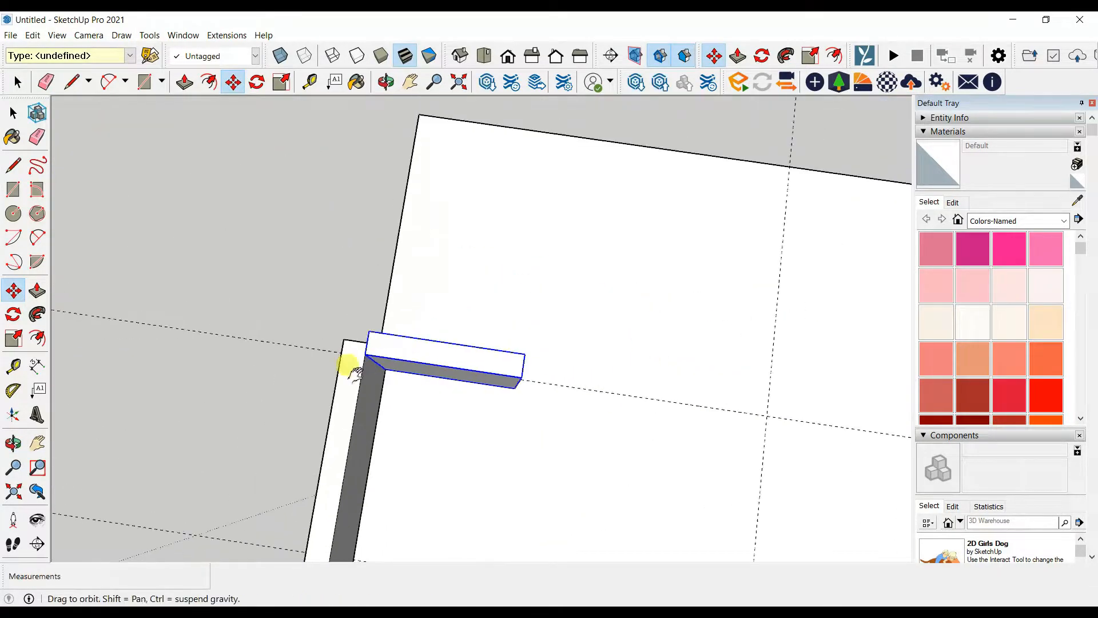
# Copy the cross wall 1500 mm along the long wall to the second guide line.
pyautogui.moveTo(351, 367); pyautogui.dragTo(223, 314, button='middle')
pyautogui.scroll(3, 284, 330)
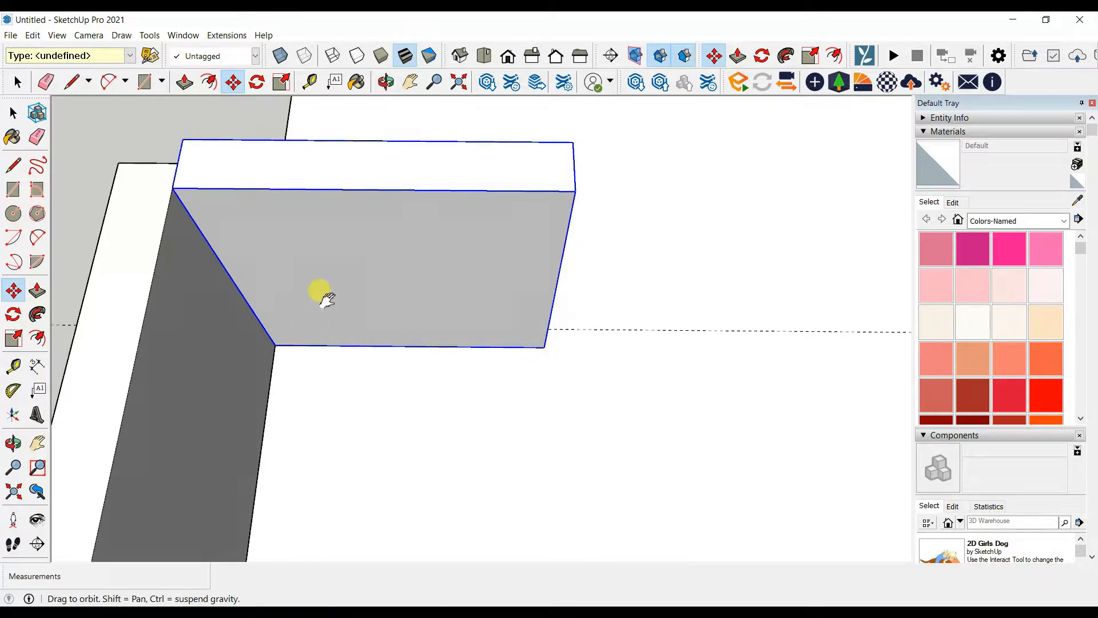
pyautogui.moveTo(320, 291); pyautogui.dragTo(603, 318, button='middle')
pyautogui.scroll(3, 436, 317)
pyautogui.click(467, 312)
pyautogui.press('ctrl')
pyautogui.scroll(-4, 472, 313)
pyautogui.moveTo(546, 269); pyautogui.dragTo(394, 355, button='middle')
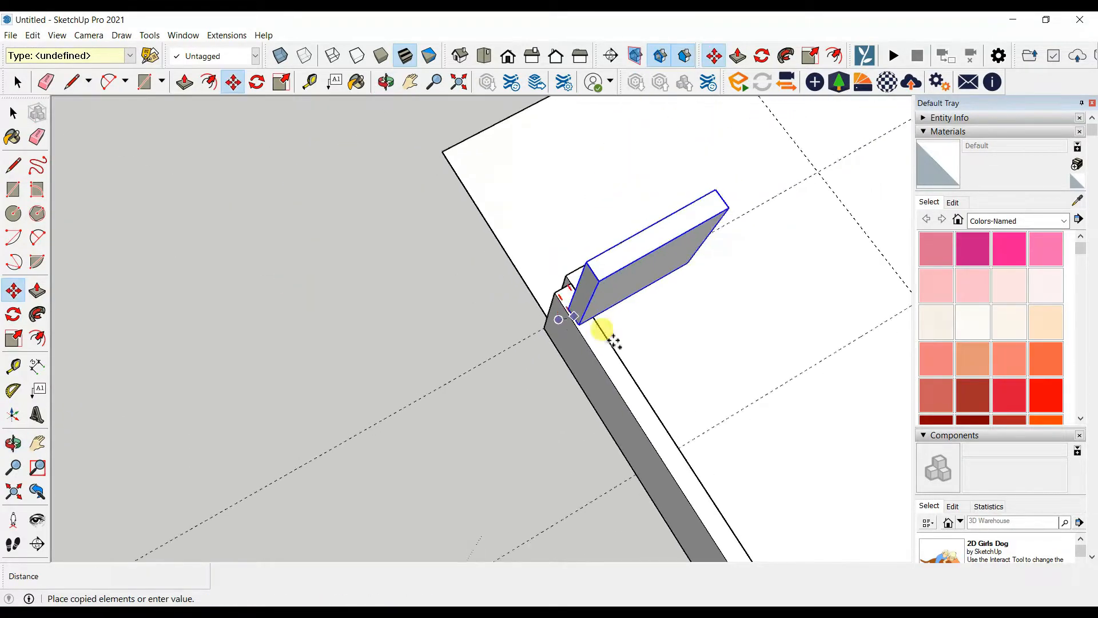
pyautogui.moveTo(613, 341); pyautogui.dragTo(509, 381, button='middle')
pyautogui.scroll(4, 509, 430)
pyautogui.click(377, 434)
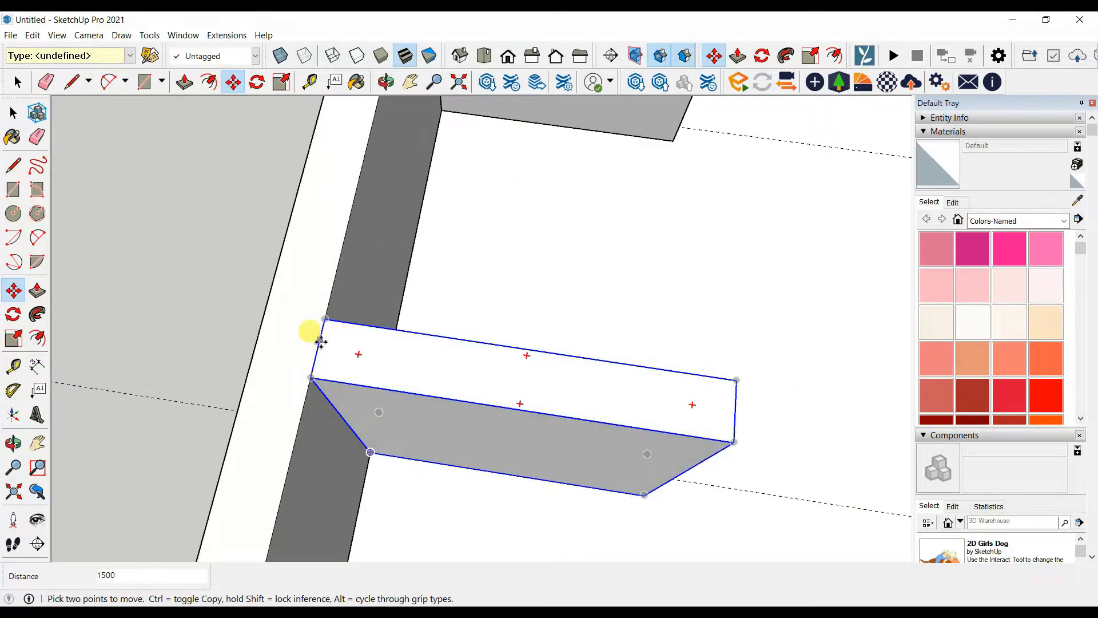
# Copy the second cross wall 3500 mm along the long wall to the third guide line.
pyautogui.scroll(-2, 320, 342)
pyautogui.moveTo(591, 455); pyautogui.dragTo(341, 378, button='middle')
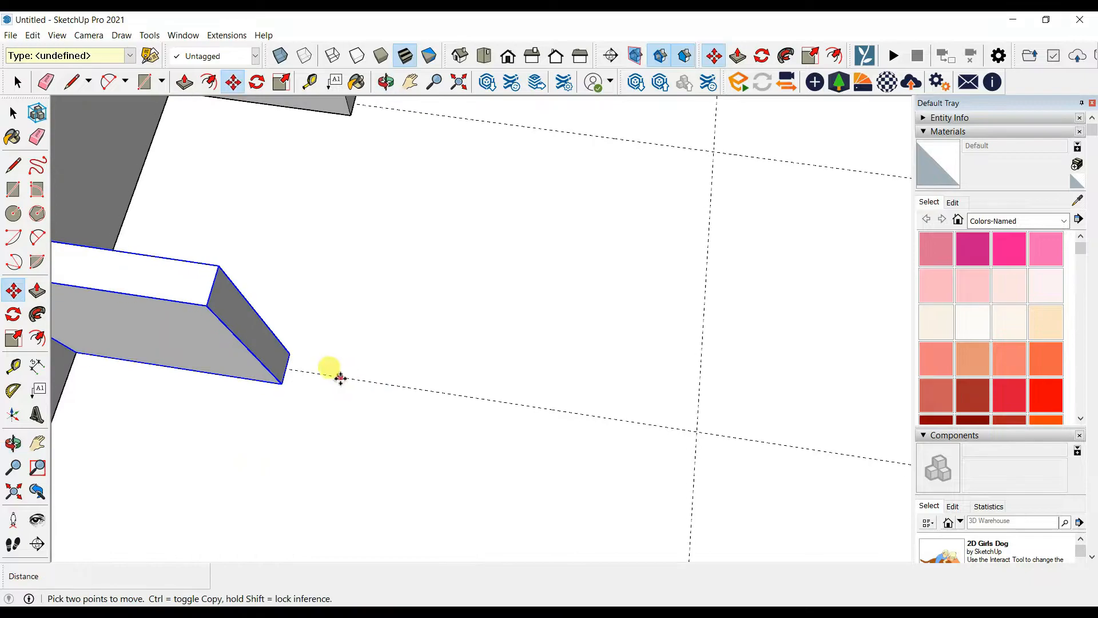
pyautogui.click(288, 372)
pyautogui.scroll(-3, 281, 394)
pyautogui.moveTo(278, 409); pyautogui.dragTo(392, 397, button='middle')
pyautogui.scroll(3, 374, 374)
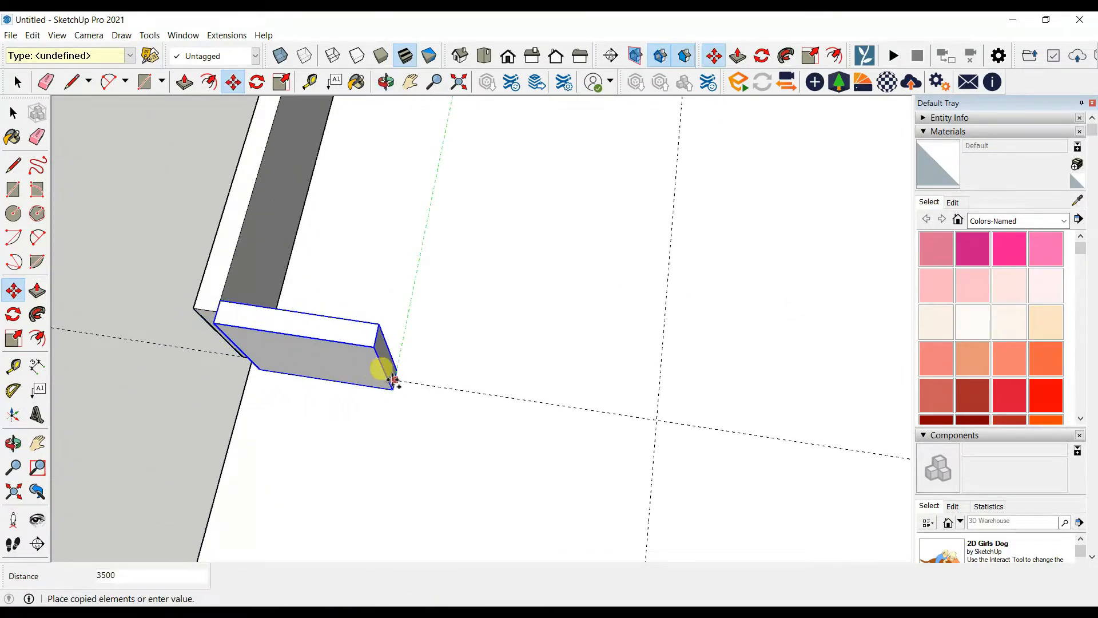
pyautogui.click(393, 380)
pyautogui.press('space')
# Close the corner at the third guide line by trimming the long wall's end and extending the cross wall to its outer face.
pyautogui.scroll(-2, 388, 379)
pyautogui.moveTo(281, 369); pyautogui.dragTo(431, 378, button='middle')
pyautogui.click(370, 358)
pyautogui.scroll(4, 417, 374)
pyautogui.doubleClick(379, 381)
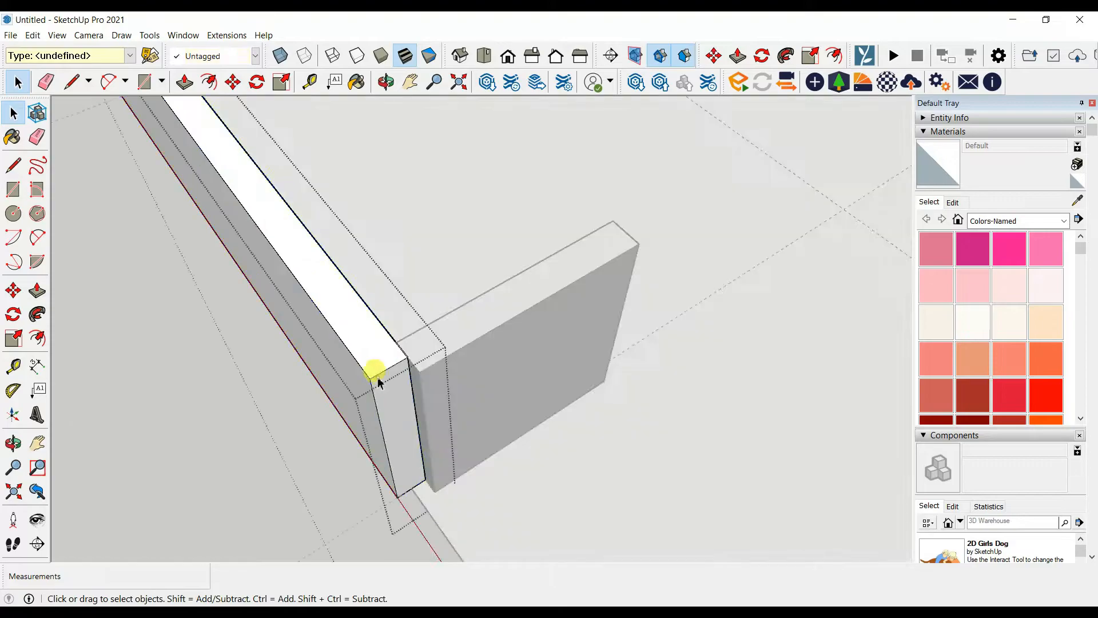
pyautogui.click(395, 342)
pyautogui.press('space')
pyautogui.click(441, 345)
pyautogui.doubleClick(441, 345)
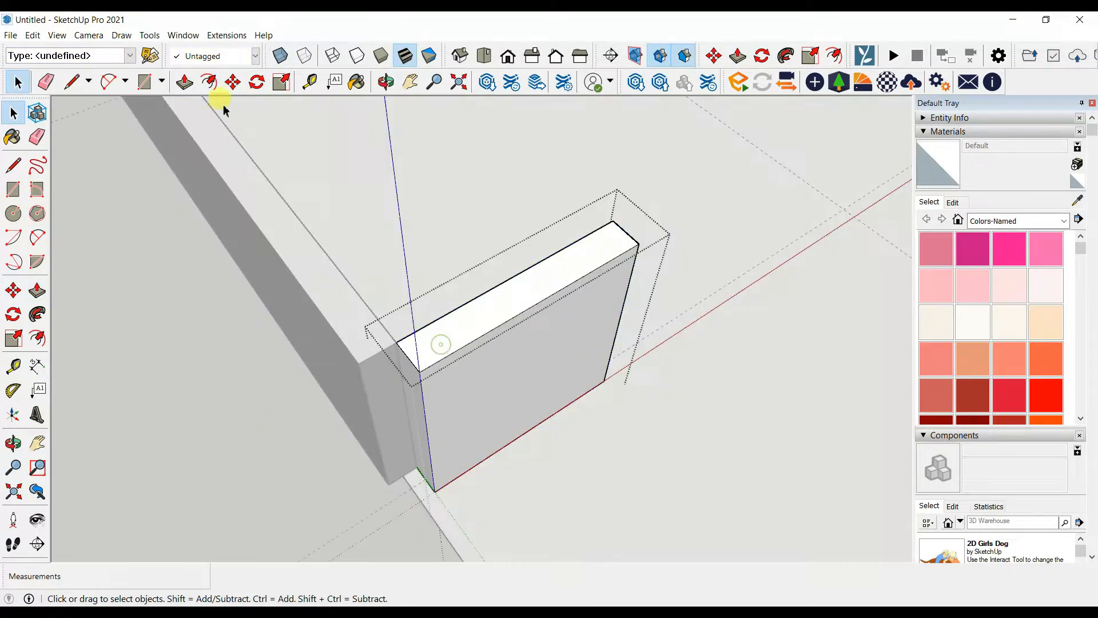
pyautogui.press('space')
pyautogui.click(405, 297)
# Trim the long wall's end at the first guide line by 75 mm and extend the cross wall there to its outer face.
pyautogui.scroll(-5, 447, 352)
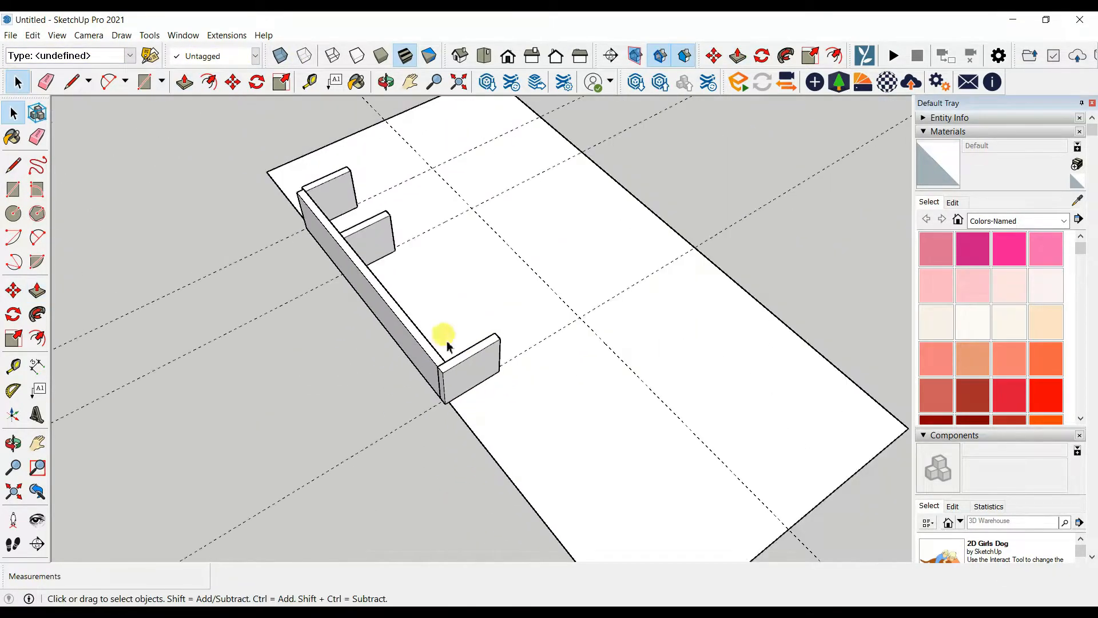
pyautogui.moveTo(446, 339); pyautogui.dragTo(361, 341, button='middle')
pyautogui.scroll(4, 458, 257)
pyautogui.click(473, 266)
pyautogui.scroll(-2, 388, 286)
pyautogui.moveTo(332, 297); pyautogui.dragTo(649, 341, button='middle')
pyautogui.scroll(3, 529, 319)
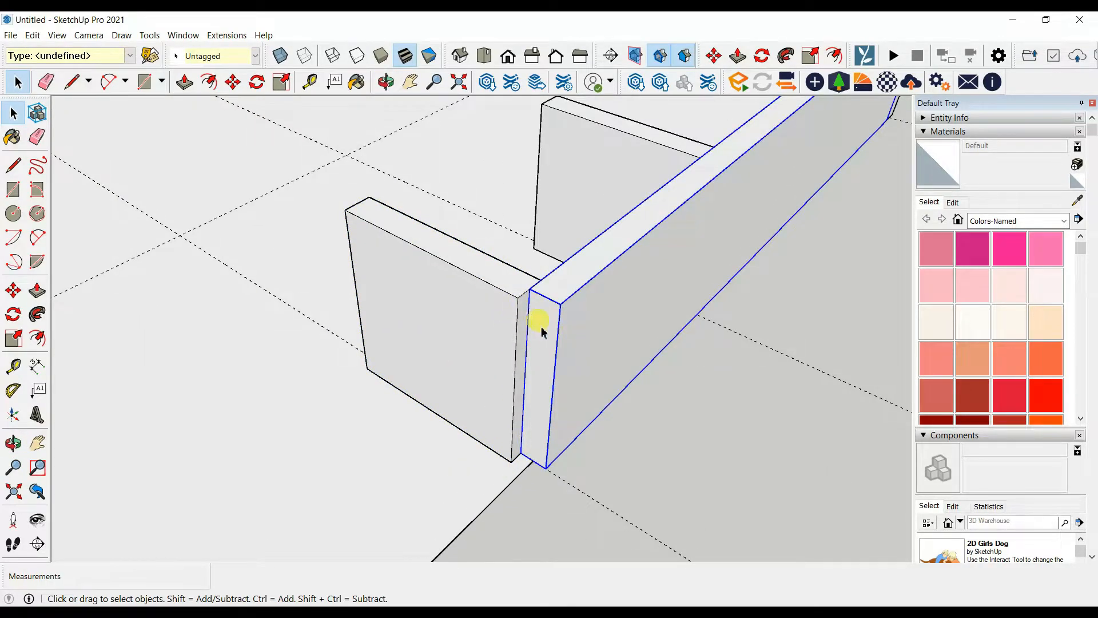
pyautogui.doubleClick(598, 322)
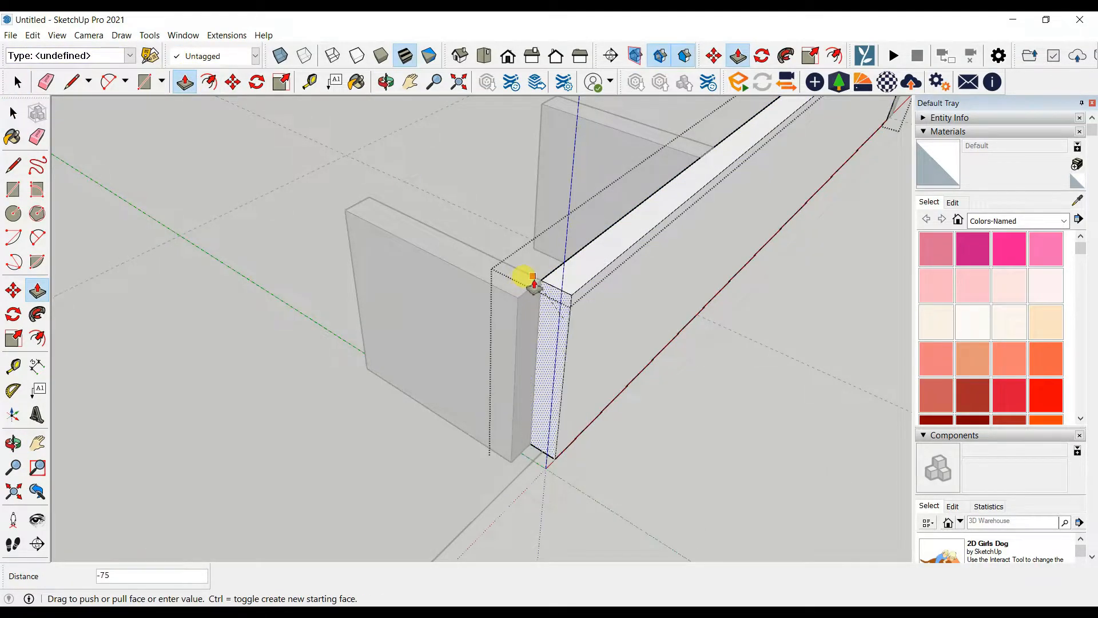
pyautogui.press('space')
pyautogui.doubleClick(479, 246)
pyautogui.press('space')
pyautogui.scroll(-8, 618, 314)
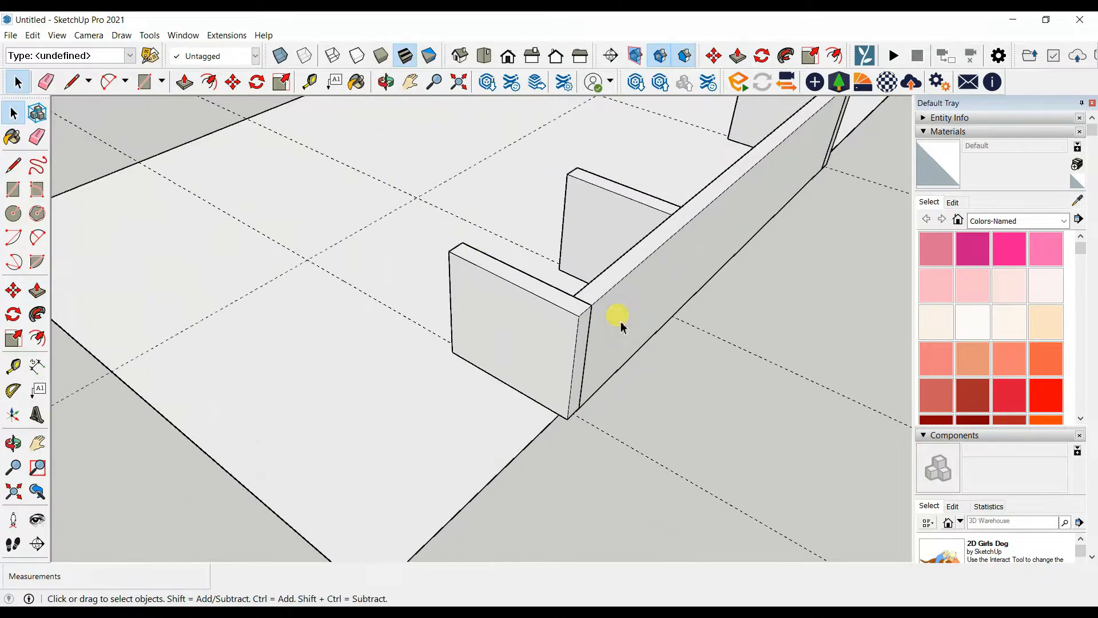
# Compare the modelled walls with the wall positions and widths around the rear garden, bathroom and RG TIDUR UTAMA on the LT. DASAR plan.
pyautogui.moveTo(617, 314); pyautogui.dragTo(489, 342, button='middle')
pyautogui.scroll(-3, 590, 314)
pyautogui.scroll(4, 198, 336)
pyautogui.scroll(-3, 197, 336)
pyautogui.moveTo(197, 335); pyautogui.dragTo(306, 338, button='middle')
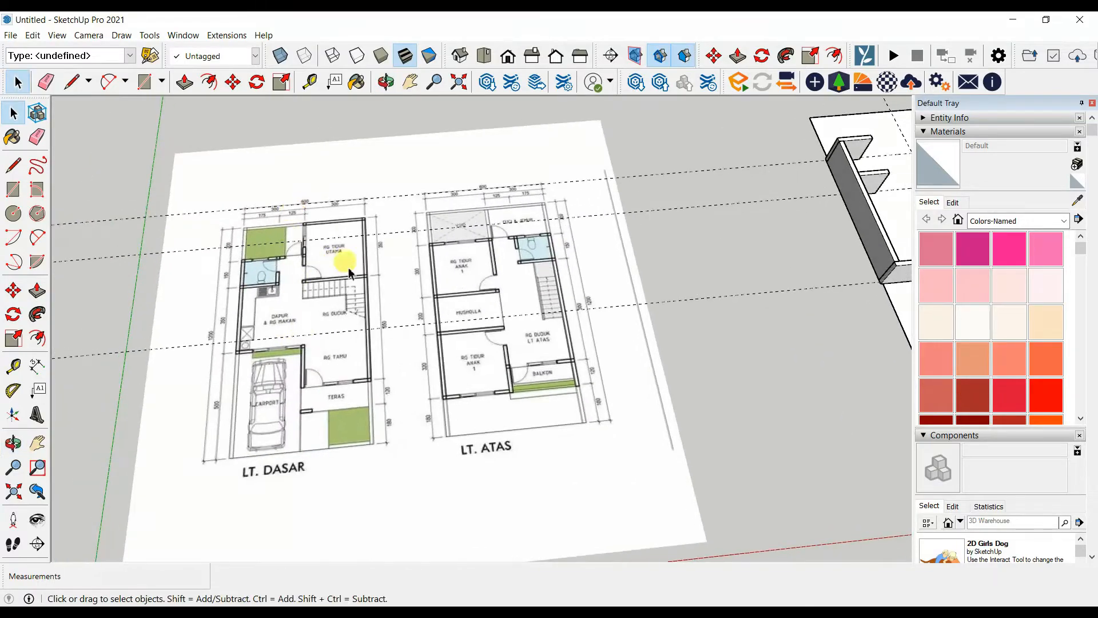
pyautogui.scroll(-3, 360, 317)
pyautogui.keyDown('shift'); pyautogui.moveTo(572, 305); pyautogui.dragTo(514, 323, button='middle'); pyautogui.keyUp('shift')
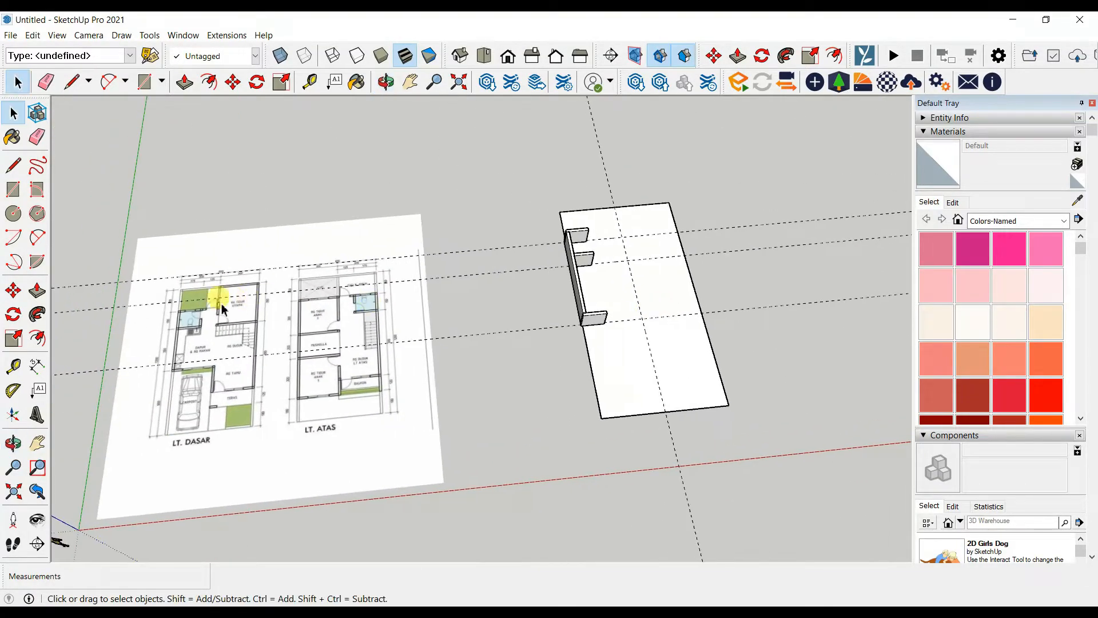
pyautogui.scroll(4, 220, 306)
pyautogui.moveTo(329, 332); pyautogui.dragTo(409, 303, button='middle')
pyautogui.scroll(5, 399, 322)
pyautogui.scroll(-3, 422, 442)
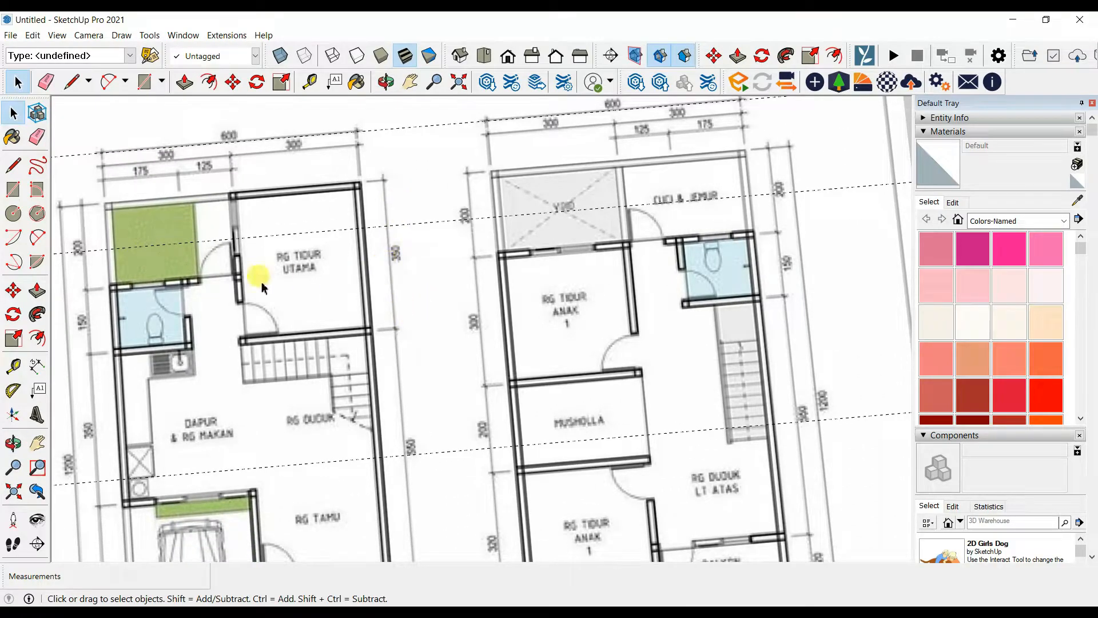
pyautogui.scroll(-4, 232, 352)
pyautogui.keyDown('shift'); pyautogui.moveTo(618, 337); pyautogui.dragTo(312, 321, button='middle'); pyautogui.keyUp('shift')
pyautogui.keyDown('shift'); pyautogui.moveTo(591, 321); pyautogui.dragTo(287, 341, button='middle'); pyautogui.keyUp('shift')
pyautogui.scroll(4, 351, 206)
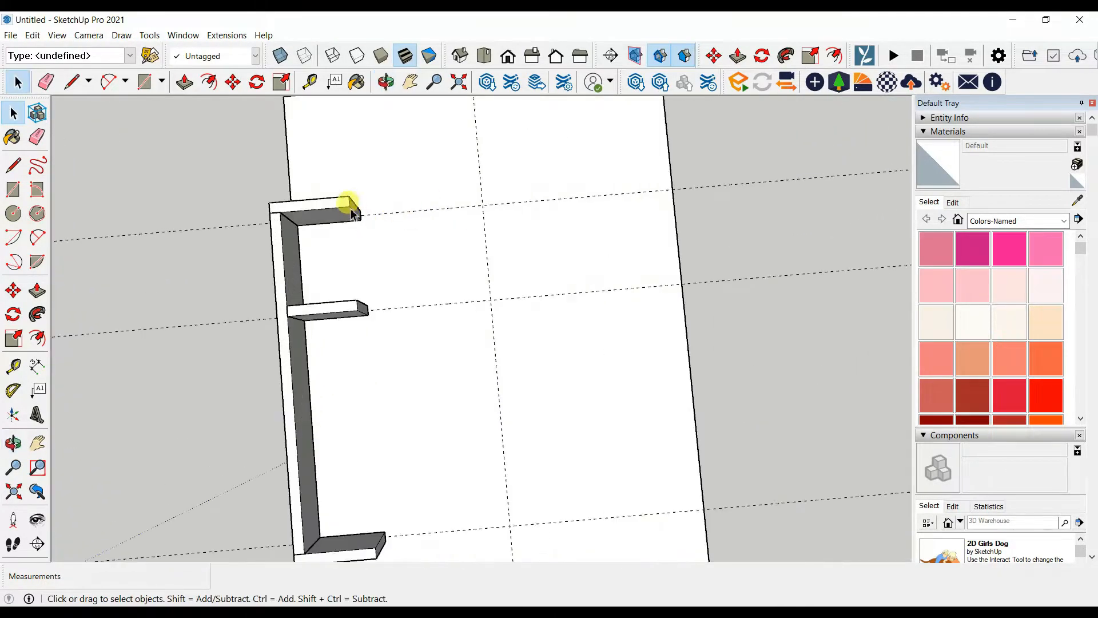
# Extend the first cross wall by 1925 mm to the central lengthwise guide line.
pyautogui.doubleClick(351, 209)
pyautogui.moveTo(350, 209); pyautogui.dragTo(286, 177, button='middle')
pyautogui.press('p')
pyautogui.scroll(3, 483, 196)
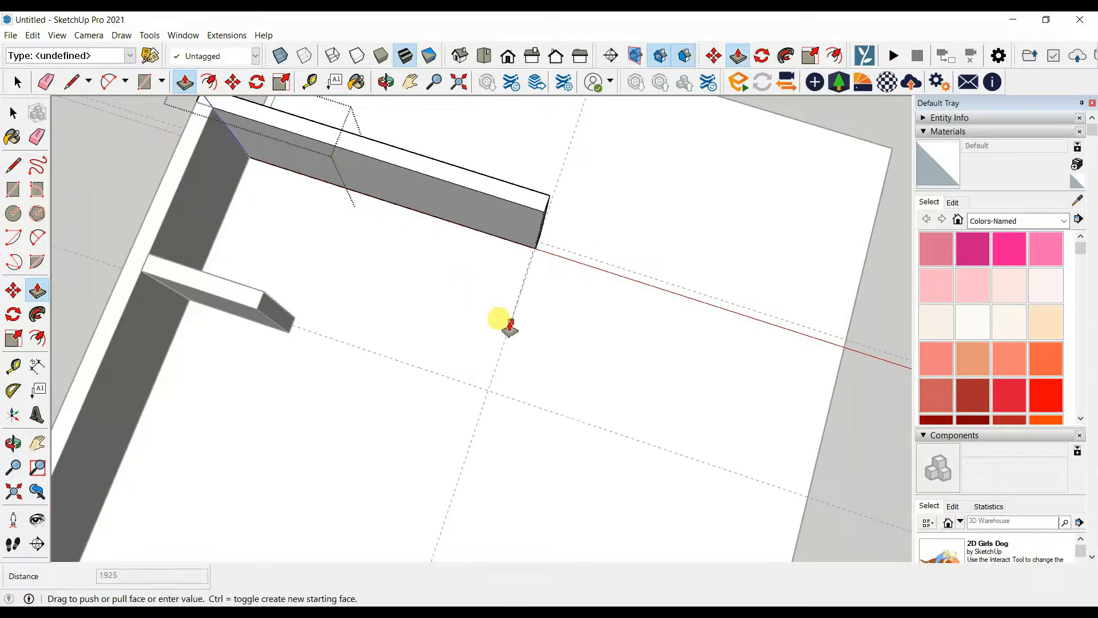
pyautogui.click(378, 324)
# Extend the second cross wall's free end to the central lengthwise guide line.
pyautogui.click(269, 310)
pyautogui.keyDown('shift'); pyautogui.moveTo(343, 316); pyautogui.dragTo(498, 188, button='middle'); pyautogui.keyUp('shift')
pyautogui.doubleClick(423, 235)
pyautogui.click(184, 84)
pyautogui.moveTo(478, 280); pyautogui.dragTo(409, 383, button='middle')
pyautogui.moveTo(589, 372); pyautogui.dragTo(614, 251, button='middle')
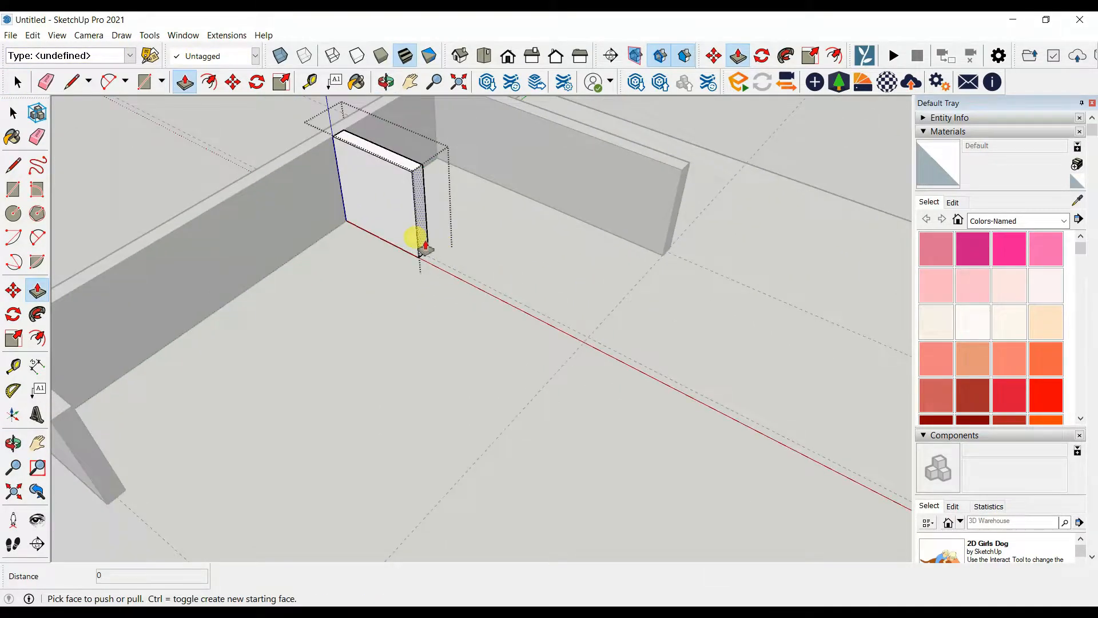
pyautogui.click(547, 383)
pyautogui.press('space')
pyautogui.click(550, 369)
# Lengthen the third cross wall until its end meets the central lengthwise guide line.
pyautogui.scroll(-2, 551, 369)
pyautogui.moveTo(551, 369); pyautogui.dragTo(611, 361, button='middle')
pyautogui.scroll(2, 360, 465)
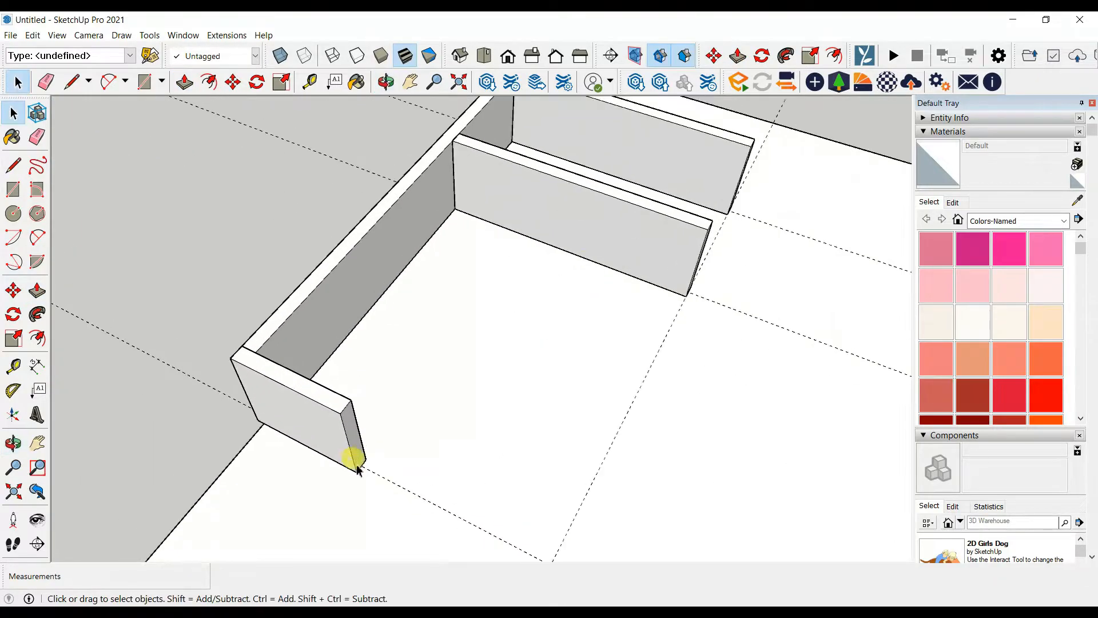
pyautogui.keyDown('shift'); pyautogui.moveTo(360, 465); pyautogui.dragTo(339, 333, button='middle'); pyautogui.keyUp('shift')
pyautogui.doubleClick(267, 264)
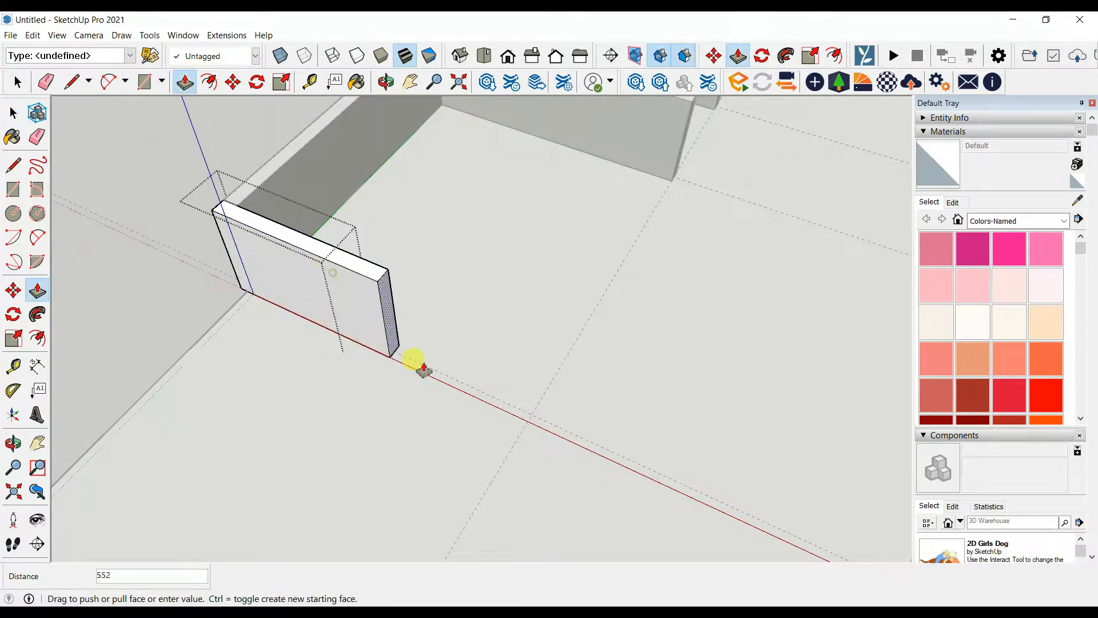
pyautogui.click(519, 435)
pyautogui.press('space')
pyautogui.click(328, 363)
# Following the bathroom width on the LT. DASAR plan, shorten the second cross wall by 1250 mm to the nearer lengthwise guide line.
pyautogui.scroll(-5, 171, 303)
pyautogui.moveTo(354, 343); pyautogui.dragTo(635, 380, button='middle')
pyautogui.scroll(-2, 286, 382)
pyautogui.keyDown('shift'); pyautogui.moveTo(138, 374); pyautogui.dragTo(443, 367, button='middle'); pyautogui.keyUp('shift')
pyautogui.scroll(3, 234, 386)
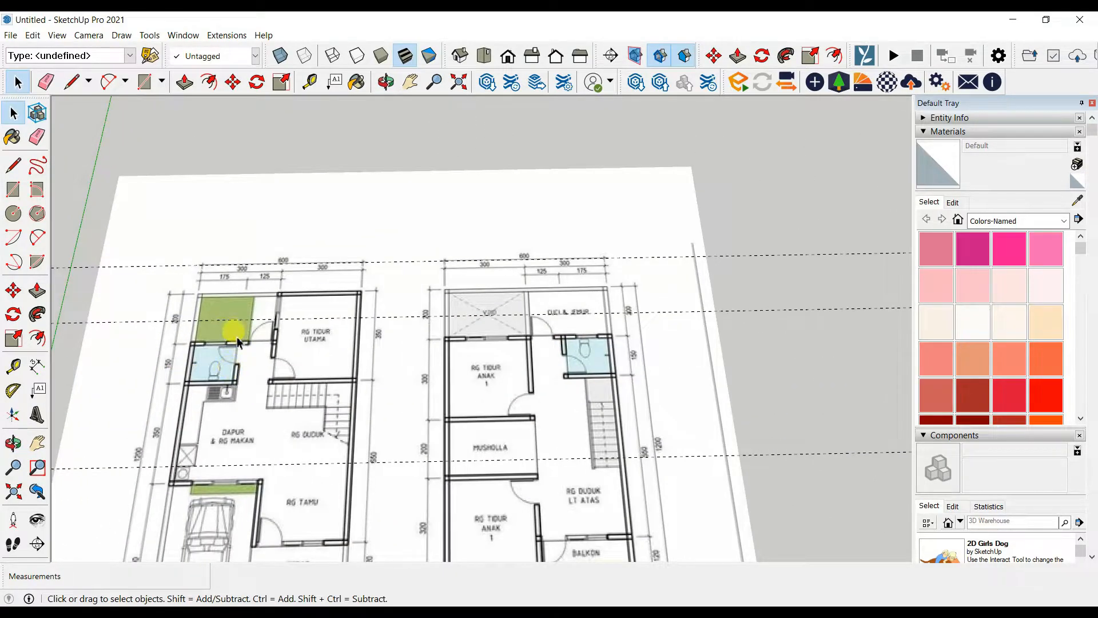
pyautogui.scroll(3, 230, 278)
pyautogui.scroll(-4, 239, 288)
pyautogui.moveTo(239, 289); pyautogui.dragTo(262, 100, button='middle')
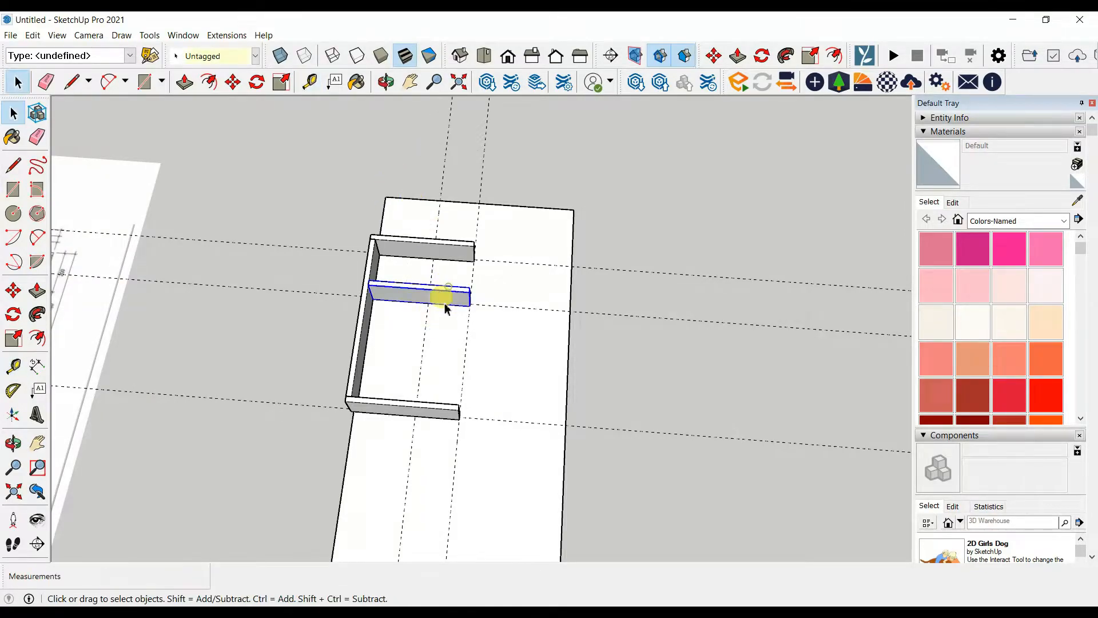
pyautogui.scroll(4, 446, 307)
pyautogui.scroll(3, 472, 281)
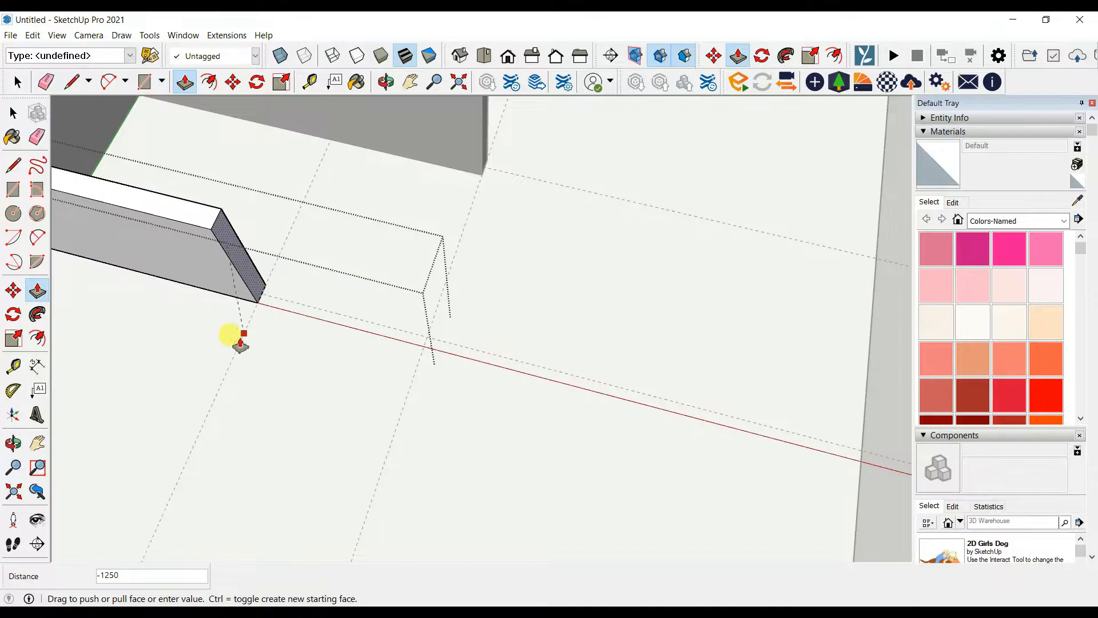
pyautogui.click(246, 332)
pyautogui.press('space')
# Copy the spare lengthwise wall panel to the free end of the second cross wall, centred on the nearer lengthwise guide line.
pyautogui.scroll(-5, 294, 304)
pyautogui.moveTo(295, 304); pyautogui.dragTo(385, 306, button='middle')
pyautogui.scroll(3, 380, 320)
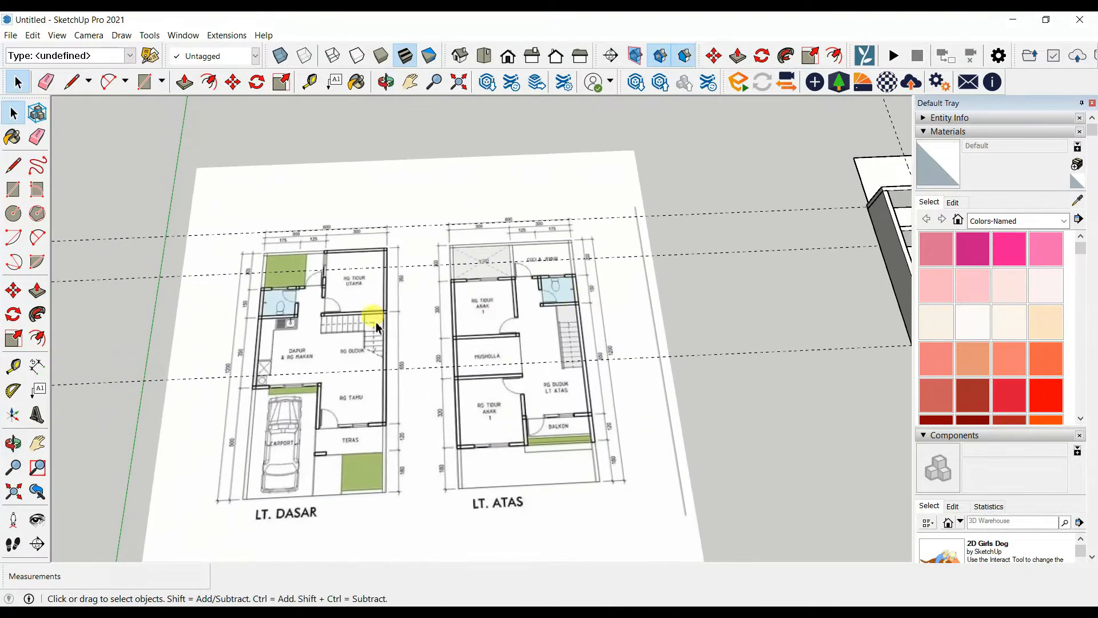
pyautogui.scroll(-5, 295, 328)
pyautogui.moveTo(295, 328); pyautogui.dragTo(316, 171, button='middle')
pyautogui.scroll(3, 317, 138)
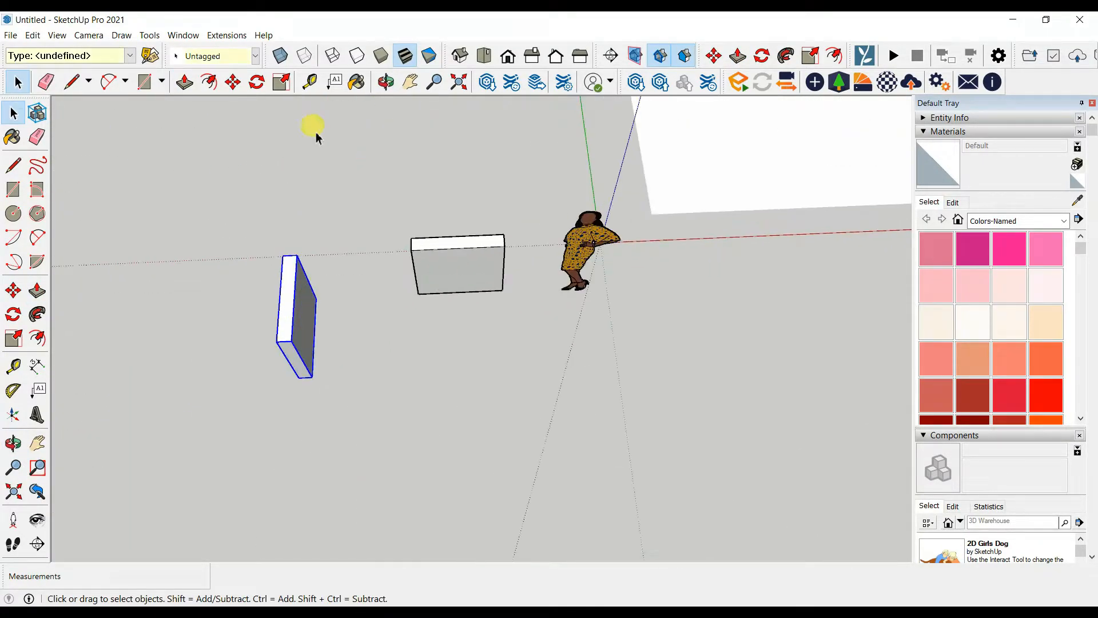
pyautogui.scroll(3, 297, 343)
pyautogui.click(327, 365)
pyautogui.press('ctrl')
pyautogui.scroll(-4, 458, 343)
pyautogui.click(542, 328)
pyautogui.press('space')
pyautogui.moveTo(286, 372); pyautogui.dragTo(495, 265, button='middle')
pyautogui.scroll(6, 495, 265)
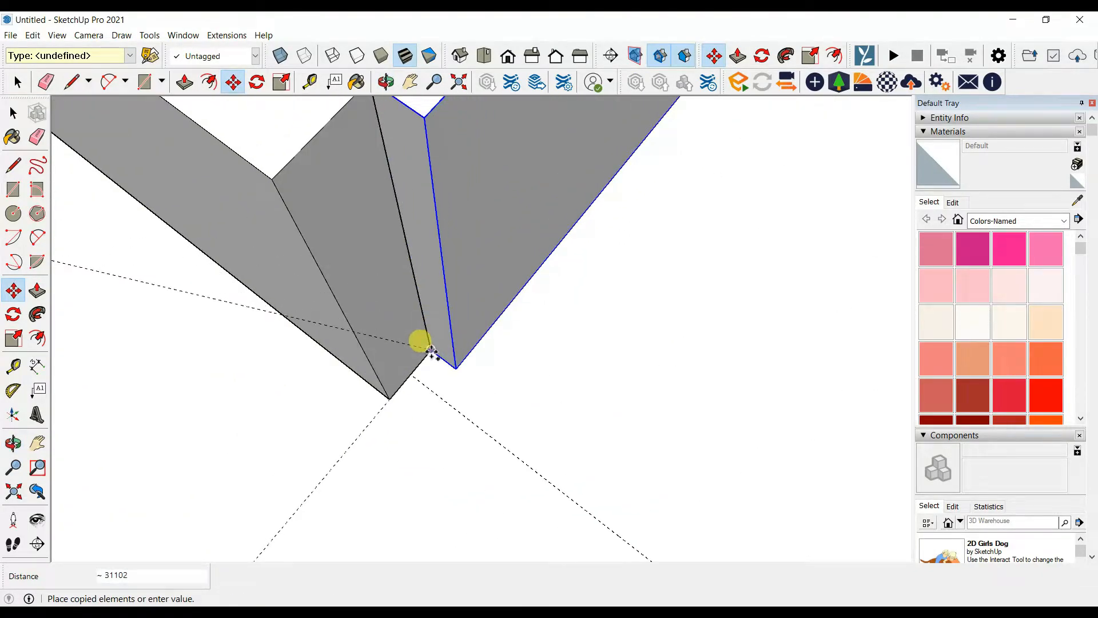
pyautogui.click(432, 352)
# Extend the copied lengthwise panel by 350 mm to meet the first cross wall, closing the side of the bathroom.
pyautogui.scroll(-5, 387, 264)
pyautogui.moveTo(387, 265); pyautogui.dragTo(319, 304, button='middle')
pyautogui.scroll(6, 319, 304)
pyautogui.press('space')
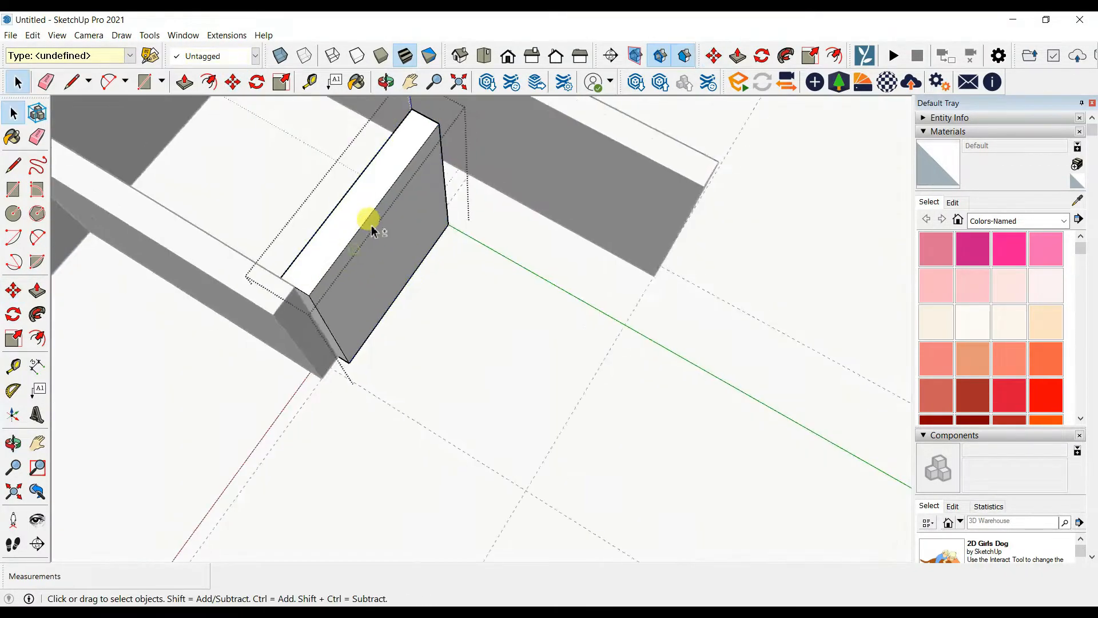
pyautogui.moveTo(371, 230); pyautogui.dragTo(402, 170, button='middle')
pyautogui.moveTo(475, 258); pyautogui.dragTo(355, 263, button='middle')
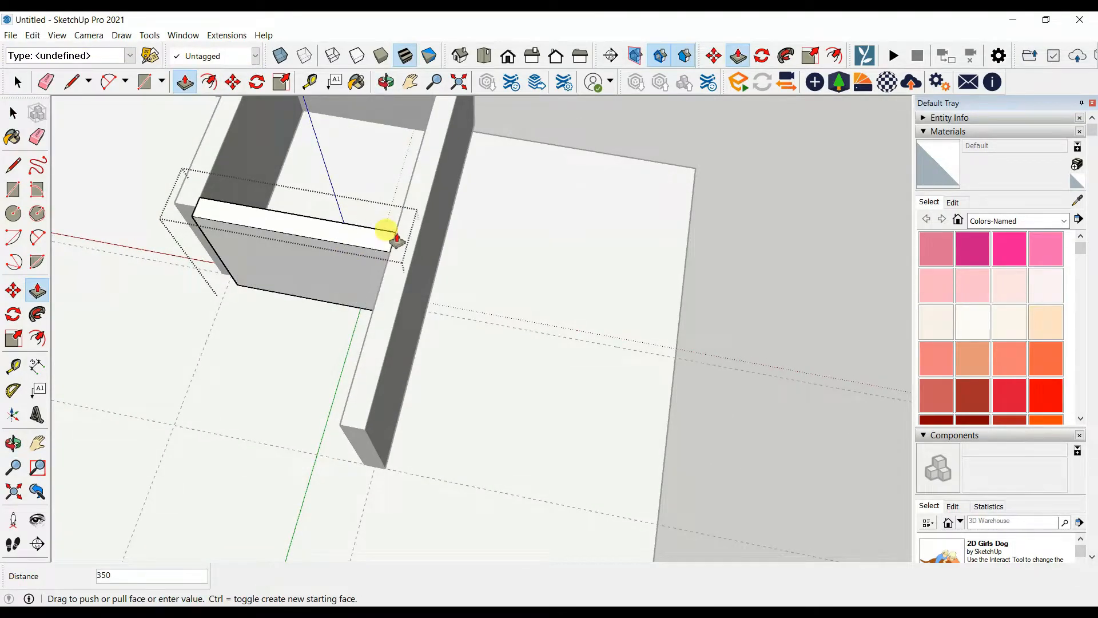
pyautogui.click(389, 232)
pyautogui.press('space')
# Extend the second cross wall's end to the outer face of the short lengthwise bathroom wall.
pyautogui.scroll(-4, 365, 257)
pyautogui.moveTo(320, 314); pyautogui.dragTo(411, 309, button='middle')
pyautogui.click(240, 268)
pyautogui.moveTo(240, 267); pyautogui.dragTo(504, 303, button='middle')
pyautogui.scroll(6, 412, 297)
pyautogui.doubleClick(446, 308)
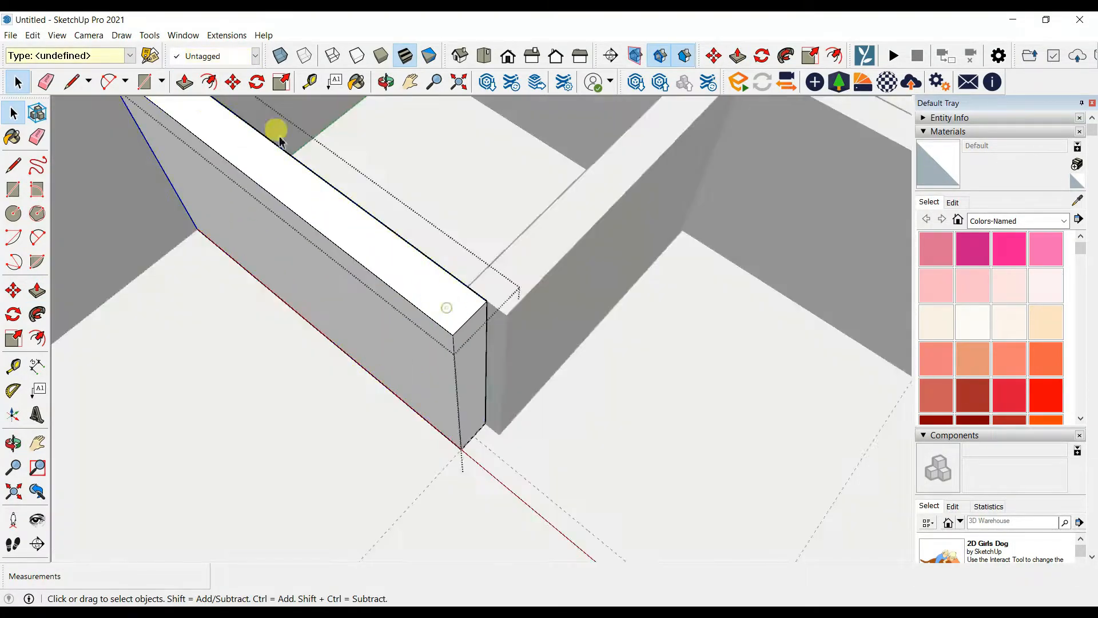
pyautogui.click(516, 307)
pyautogui.press('space')
pyautogui.click(395, 423)
# Turn on X-ray display and copy the second cross wall to the floor's rear edge, starting at the central lengthwise guide line.
pyautogui.scroll(-8, 391, 319)
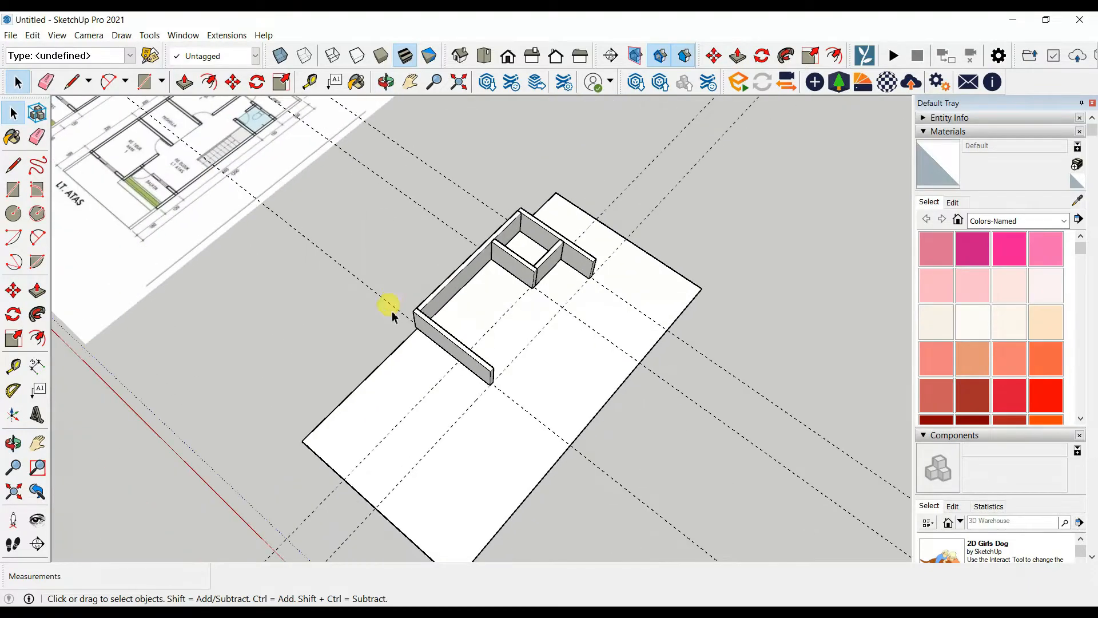
pyautogui.moveTo(391, 312); pyautogui.dragTo(518, 345, button='middle')
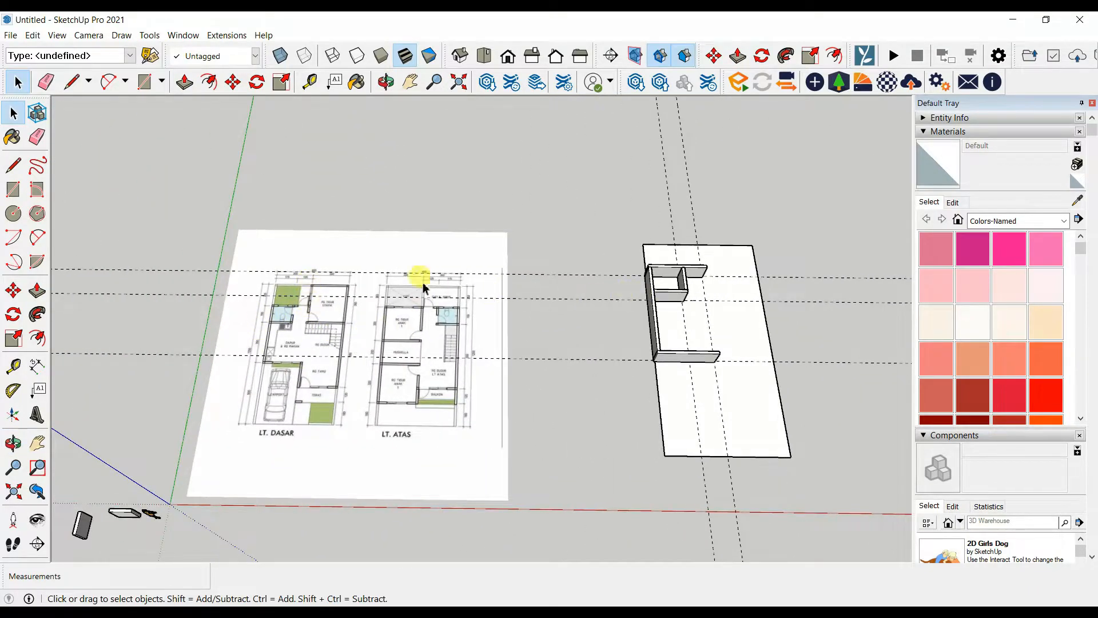
pyautogui.scroll(6, 299, 298)
pyautogui.scroll(-7, 299, 297)
pyautogui.keyDown('shift'); pyautogui.moveTo(646, 282); pyautogui.dragTo(387, 294, button='middle'); pyautogui.keyUp('shift')
pyautogui.scroll(5, 378, 294)
pyautogui.click(333, 329)
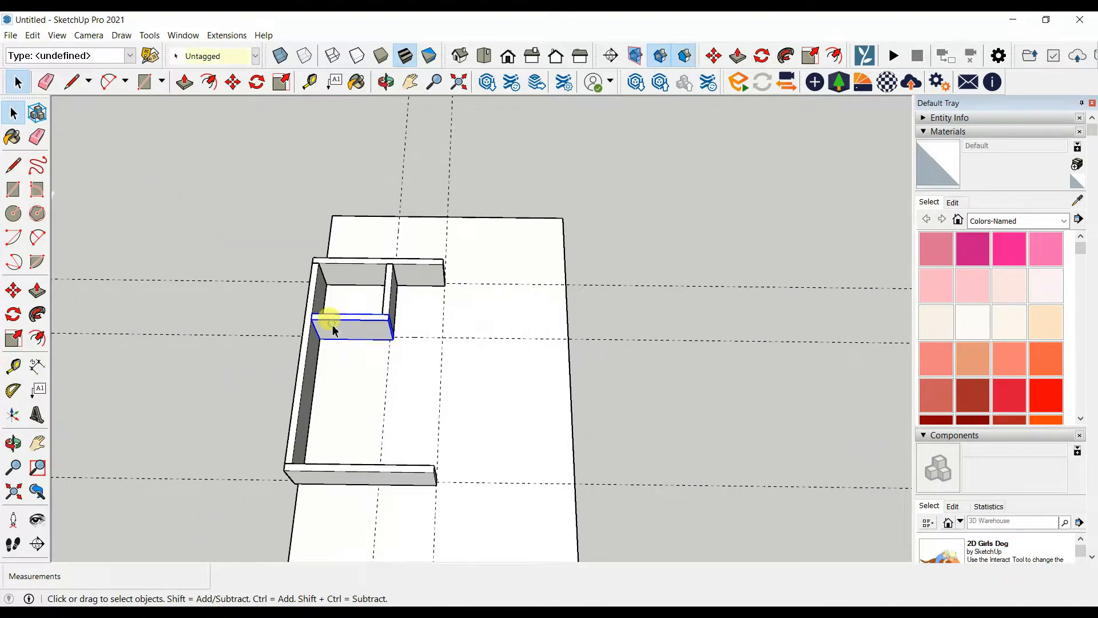
pyautogui.scroll(5, 333, 329)
pyautogui.click(282, 56)
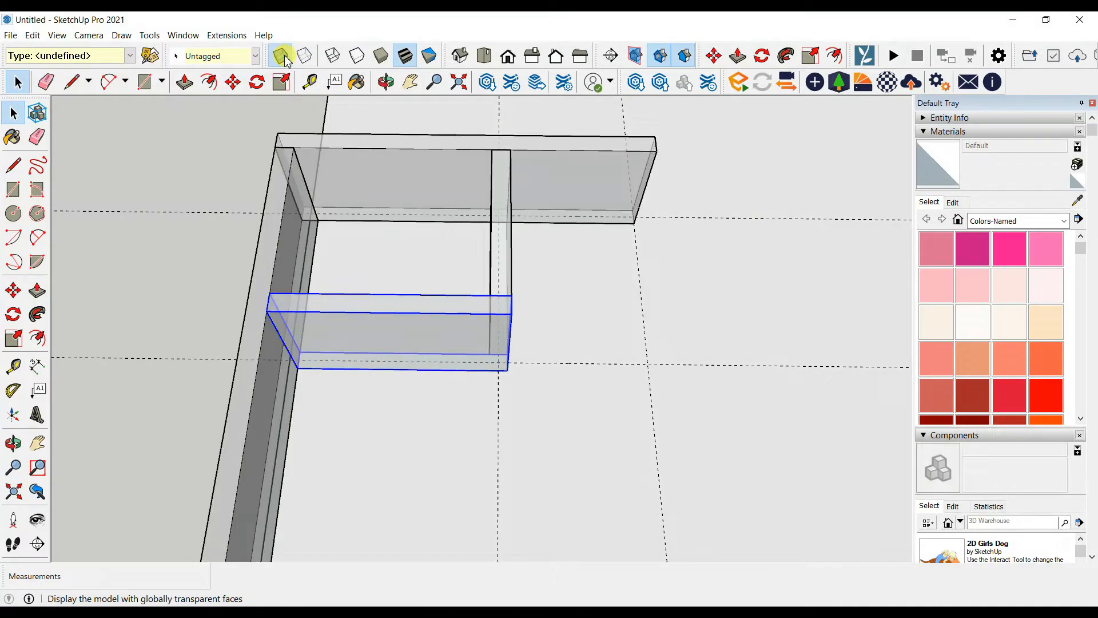
pyautogui.click(228, 86)
pyautogui.scroll(3, 320, 355)
pyautogui.moveTo(389, 343); pyautogui.dragTo(314, 312, button='middle')
pyautogui.scroll(-6, 421, 290)
pyautogui.scroll(6, 404, 262)
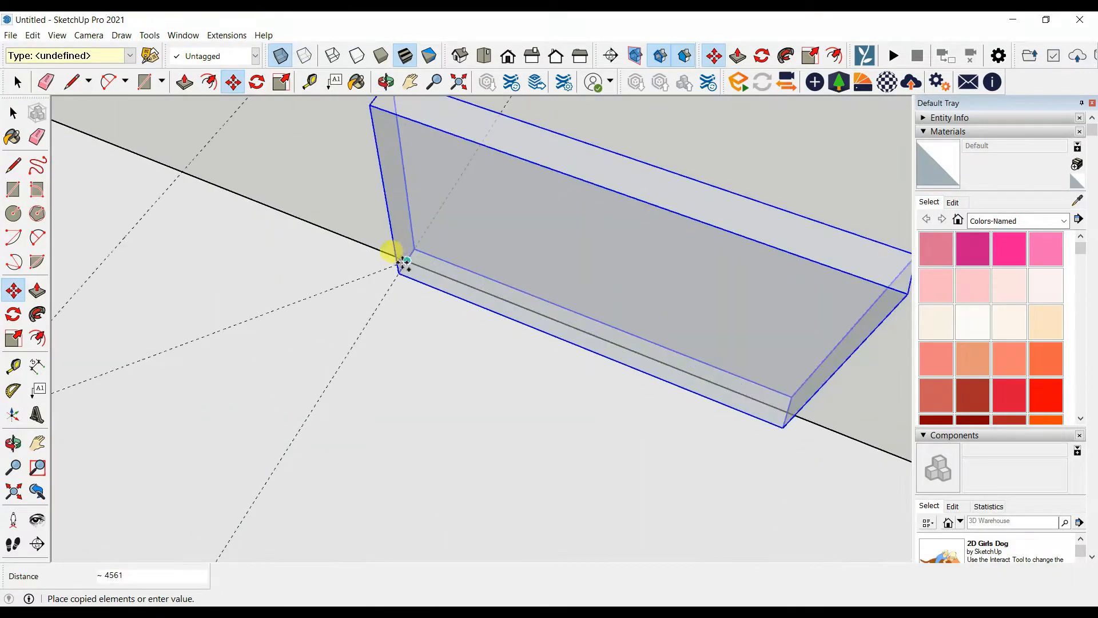
# Extend the copied rear wall along the floor's rear edge to the far corner.
pyautogui.doubleClick(461, 289)
pyautogui.scroll(-5, 461, 290)
pyautogui.moveTo(540, 294); pyautogui.dragTo(457, 300, button='middle')
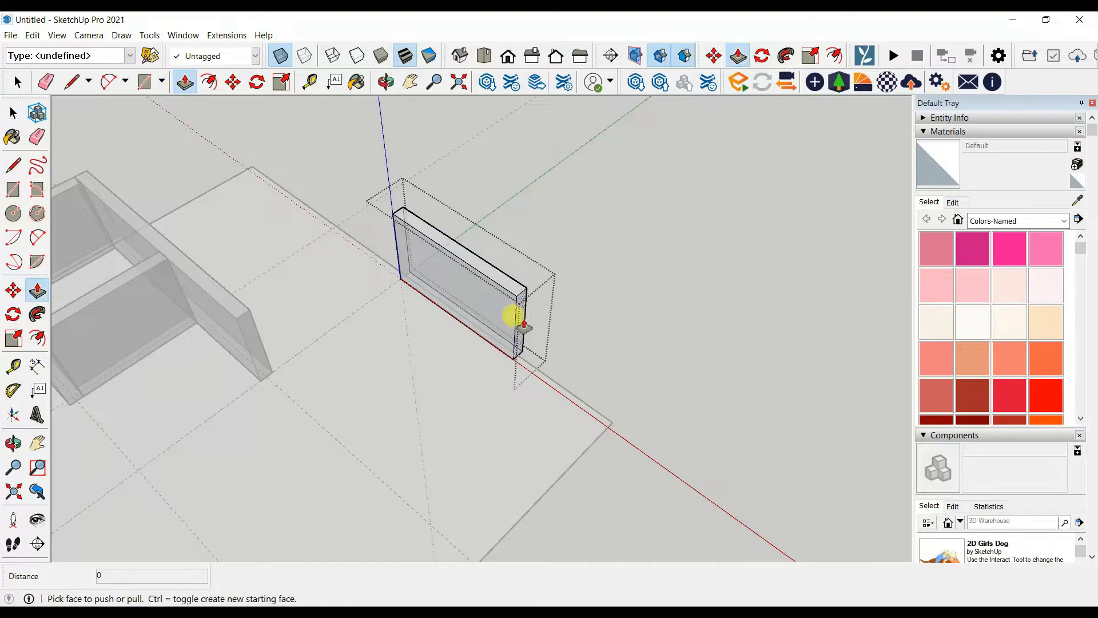
pyautogui.click(578, 457)
pyautogui.press('space')
pyautogui.click(466, 415)
# Copy the short lengthwise bathroom wall to the far end of the rear wall, aligned with the floor's long edge.
pyautogui.scroll(-2, 456, 402)
pyautogui.moveTo(335, 391); pyautogui.dragTo(360, 389, button='middle')
pyautogui.scroll(4, 286, 337)
pyautogui.click(326, 289)
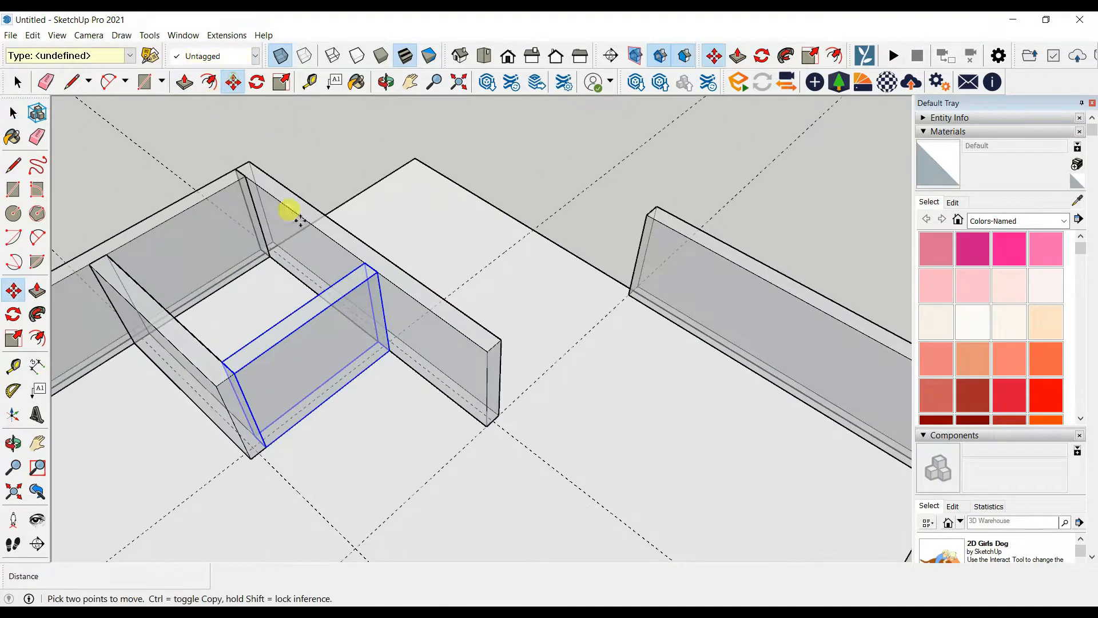
pyautogui.scroll(6, 379, 350)
pyautogui.press('ctrl')
pyautogui.click(390, 307)
pyautogui.scroll(-6, 553, 373)
pyautogui.keyDown('shift'); pyautogui.moveTo(594, 372); pyautogui.dragTo(63, 313, button='middle'); pyautogui.keyUp('shift')
pyautogui.scroll(3, 422, 402)
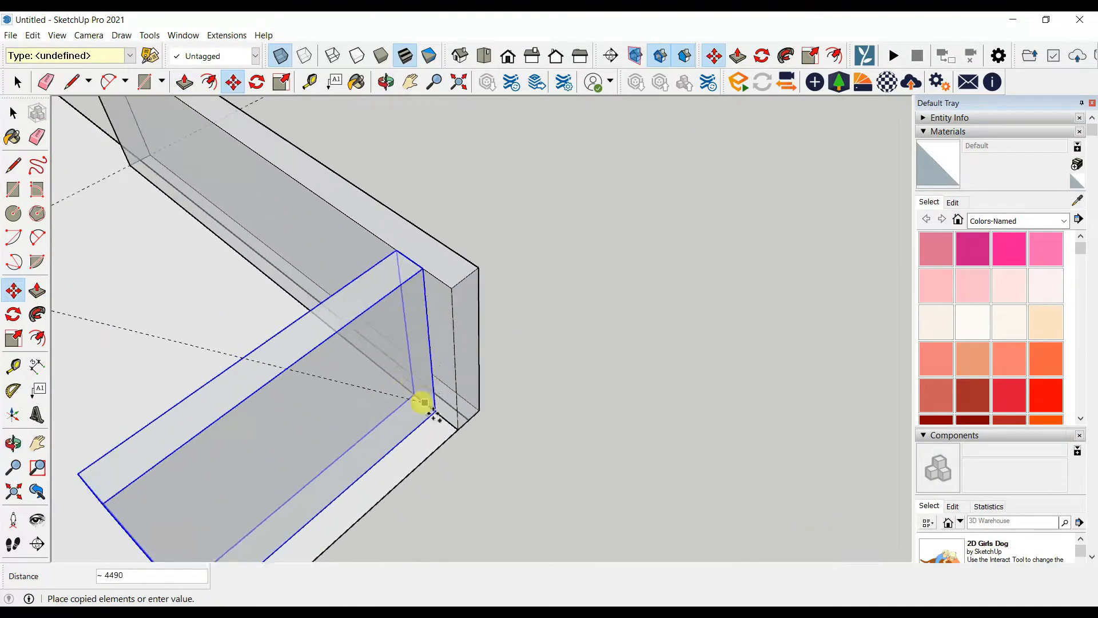
pyautogui.click(454, 419)
pyautogui.press('space')
pyautogui.click(483, 419)
# Examine the LT. DASAR plan's dimensions along the long wall beside RG TAMU, TERAS and the front garden.
pyautogui.scroll(-7, 484, 419)
pyautogui.keyDown('shift'); pyautogui.moveTo(483, 419); pyautogui.dragTo(399, 332, button='middle'); pyautogui.keyUp('shift')
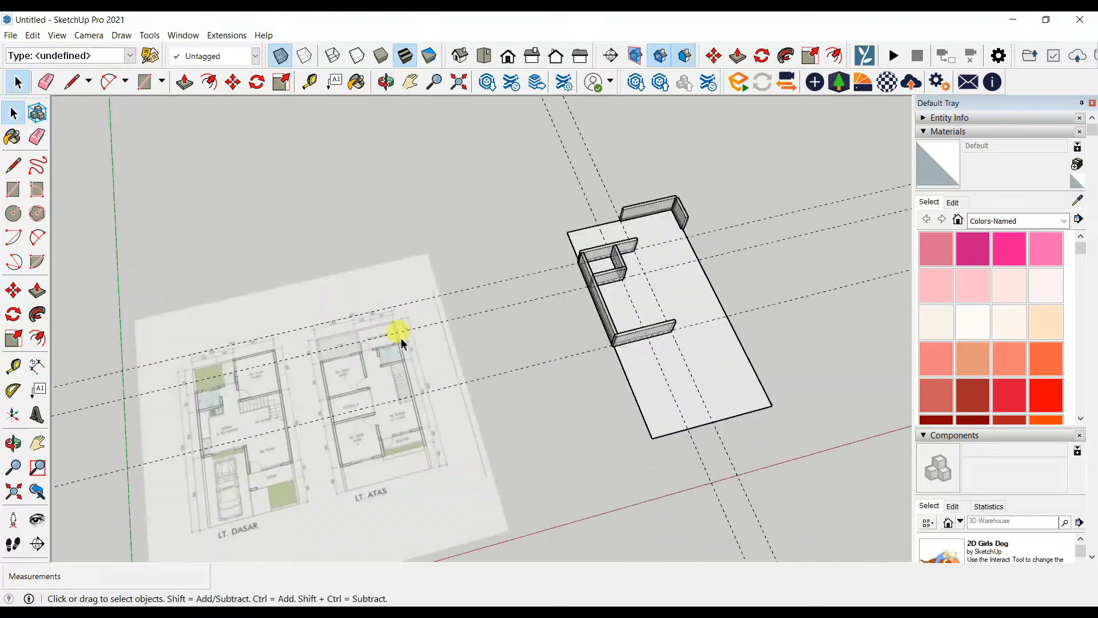
pyautogui.scroll(4, 274, 361)
pyautogui.keyDown('shift'); pyautogui.moveTo(274, 361); pyautogui.dragTo(336, 210, button='middle'); pyautogui.keyUp('shift')
pyautogui.scroll(-5, 386, 380)
pyautogui.scroll(8, 471, 368)
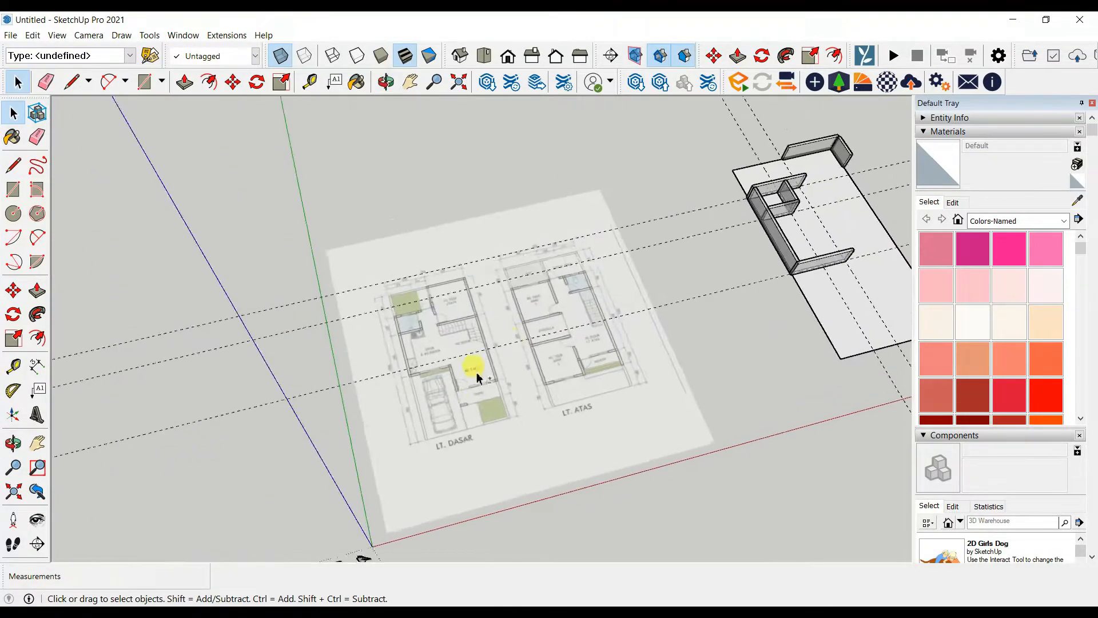
pyautogui.moveTo(536, 466); pyautogui.dragTo(478, 375, button='middle')
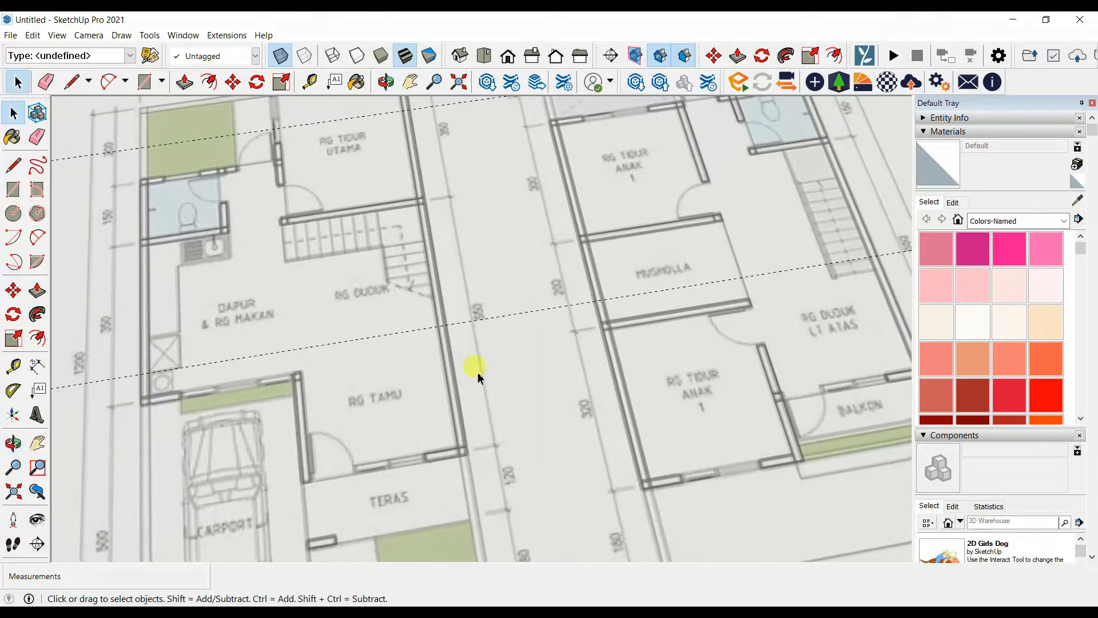
pyautogui.scroll(5, 474, 309)
pyautogui.scroll(-6, 474, 310)
pyautogui.scroll(-3, 474, 310)
pyautogui.moveTo(474, 311); pyautogui.dragTo(454, 455, button='middle')
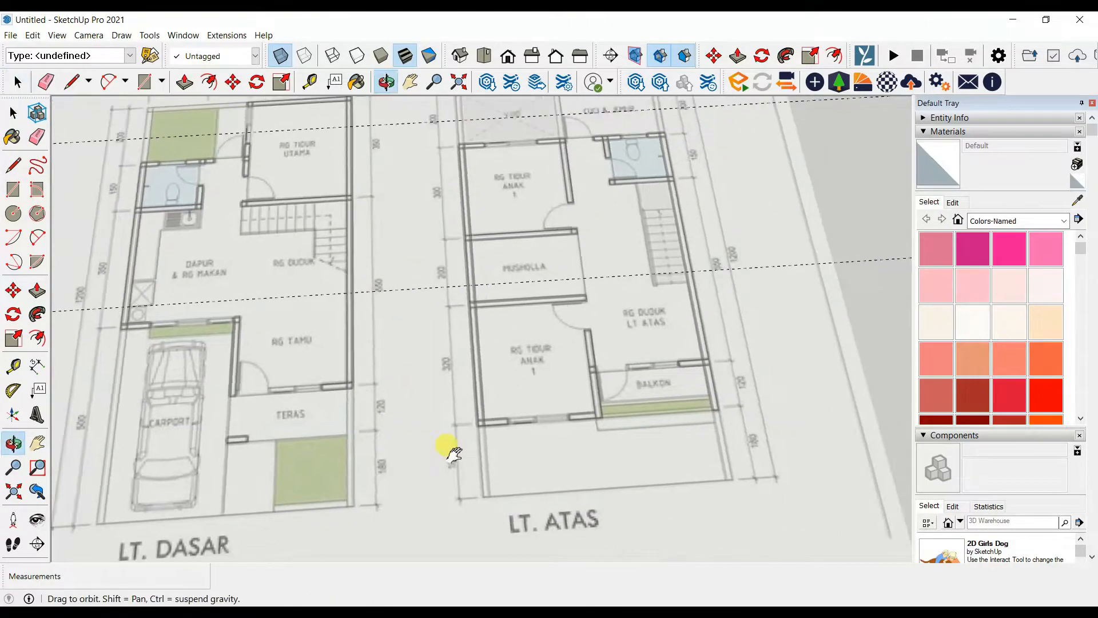
pyautogui.scroll(4, 397, 485)
pyautogui.scroll(-3, 400, 489)
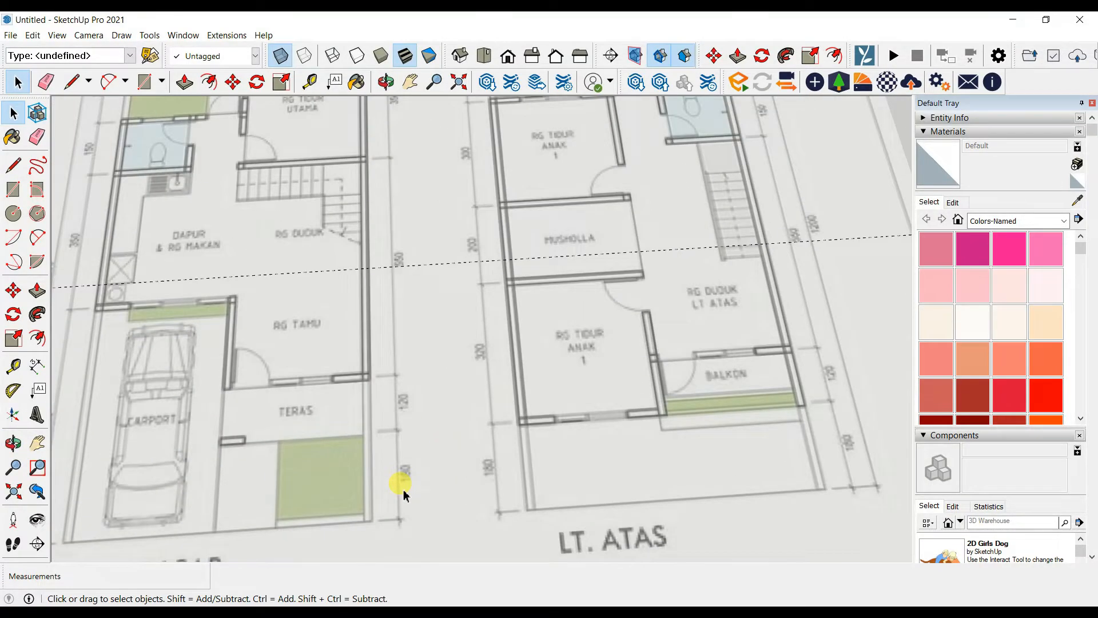
pyautogui.scroll(-5, 404, 495)
pyautogui.moveTo(589, 387); pyautogui.dragTo(401, 229, button='middle')
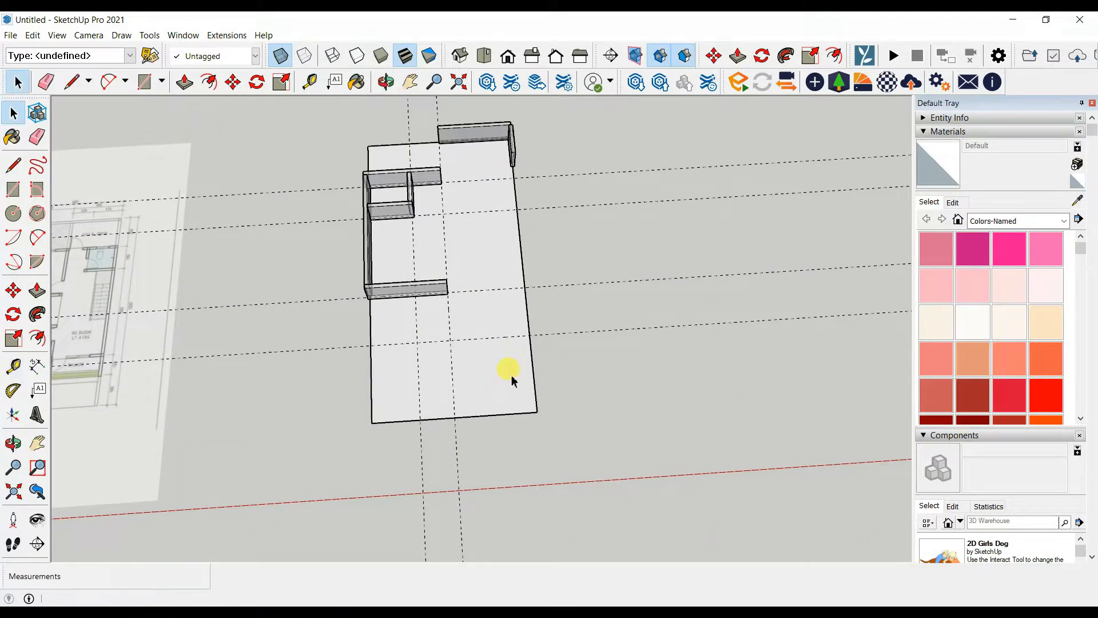
# Extend the lengthwise wall at the rear corner along the floor's edge to the fourth cross guide line.
pyautogui.click(193, 85)
pyautogui.scroll(3, 551, 215)
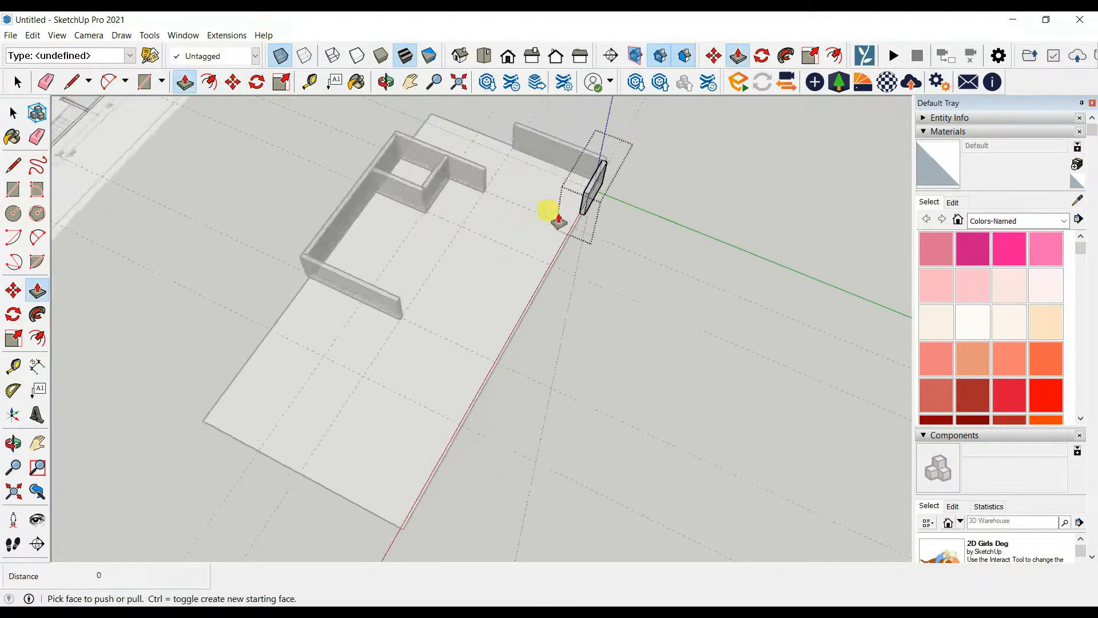
pyautogui.moveTo(551, 215); pyautogui.dragTo(517, 382)
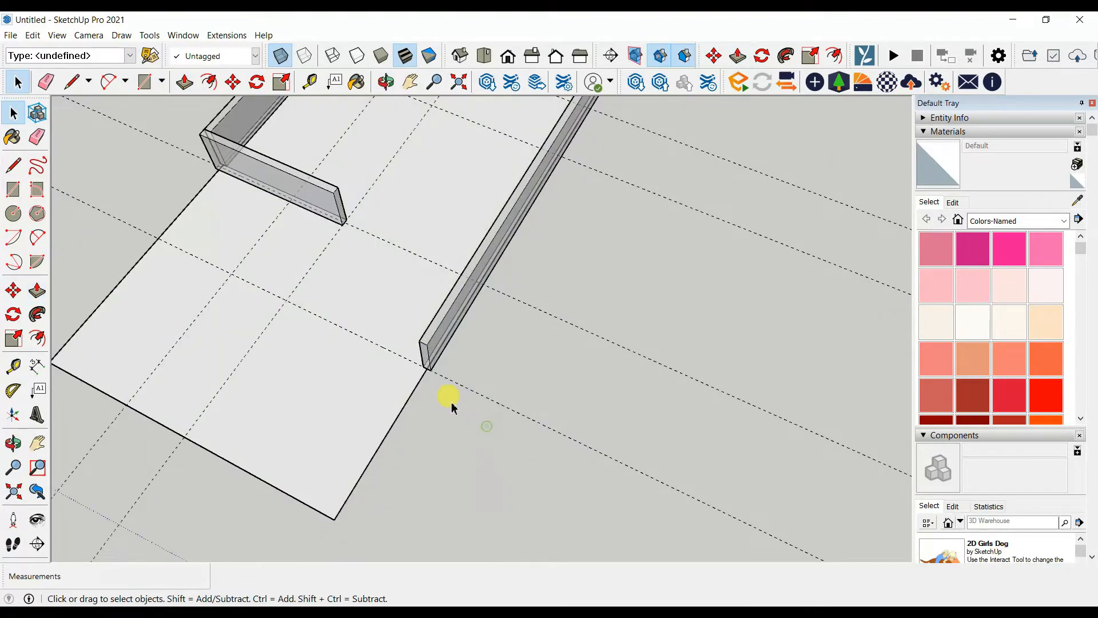
# Copy the short lengthwise bathroom wall to the rear wall's open end, centred on the central lengthwise guide line.
pyautogui.scroll(-6, 452, 408)
pyautogui.scroll(3, 484, 205)
pyautogui.scroll(-3, 489, 209)
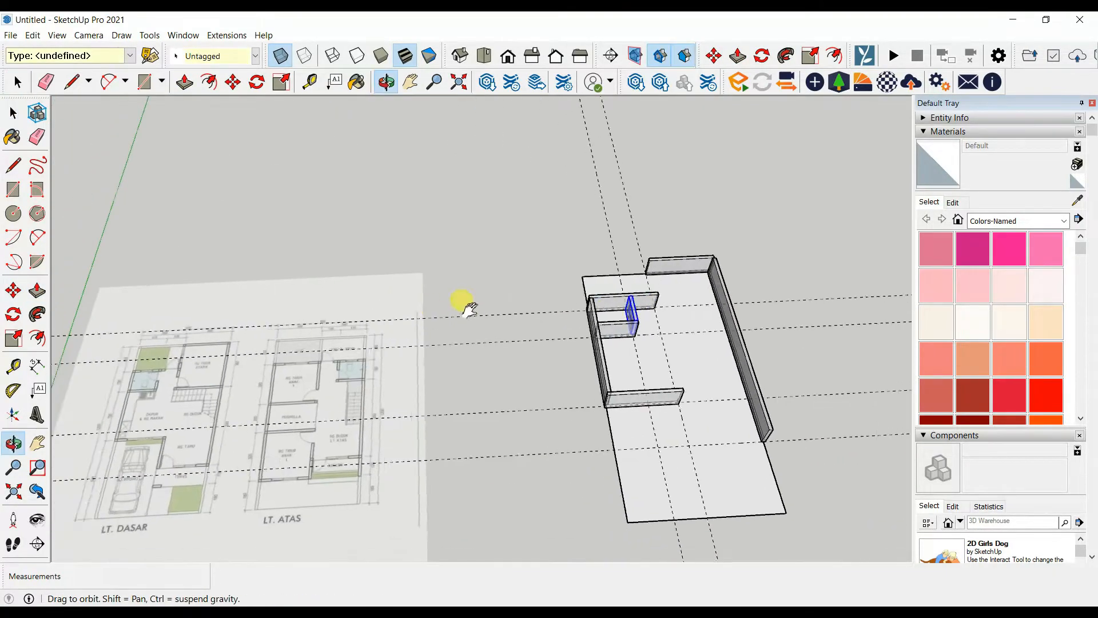
pyautogui.keyDown('shift'); pyautogui.moveTo(463, 303); pyautogui.dragTo(363, 355, button='middle'); pyautogui.keyUp('shift')
pyautogui.press('space')
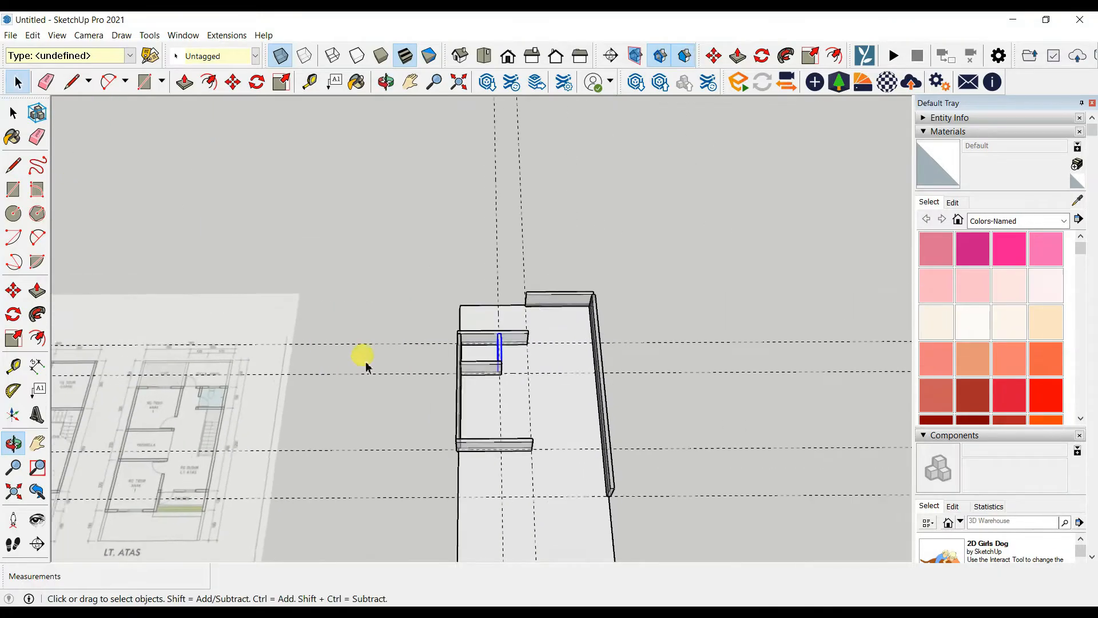
pyautogui.scroll(5, 483, 319)
pyautogui.scroll(2, 482, 319)
pyautogui.press('m')
pyautogui.scroll(3, 428, 319)
pyautogui.click(428, 319)
pyautogui.press('ctrl')
pyautogui.scroll(-3, 578, 201)
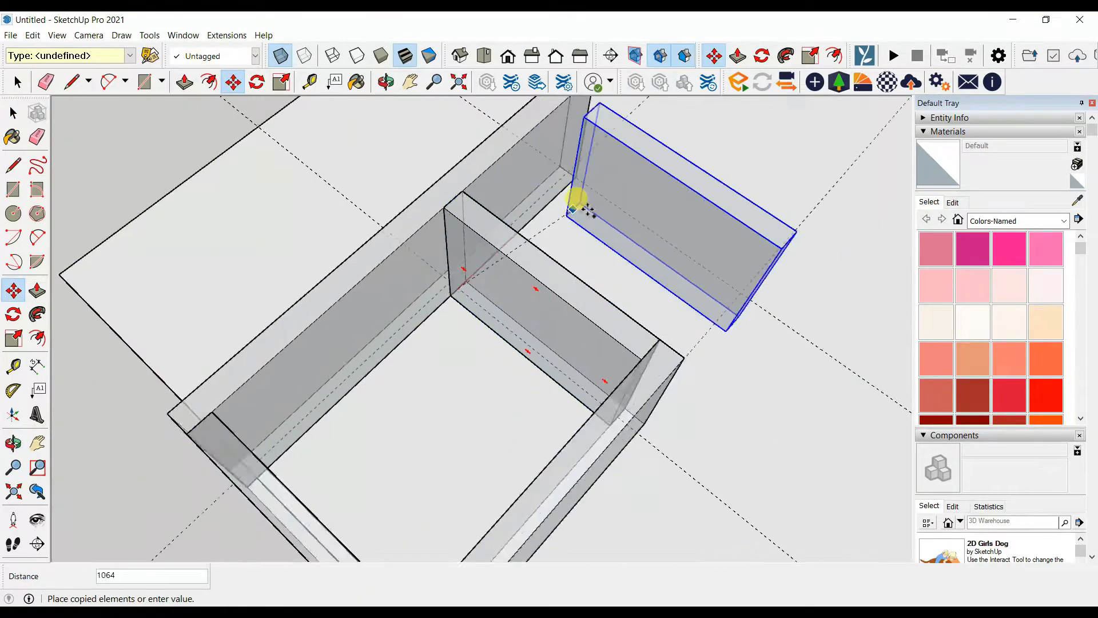
pyautogui.scroll(3, 343, 302)
pyautogui.scroll(1, 344, 318)
pyautogui.click(319, 263)
pyautogui.press('space')
# Close that corner by trimming the rear wall's end and extending the copied lengthwise wall to its outer face.
pyautogui.moveTo(319, 263); pyautogui.dragTo(473, 314, button='middle')
pyautogui.scroll(3, 473, 313)
pyautogui.moveTo(495, 292); pyautogui.dragTo(524, 290)
pyautogui.press('space')
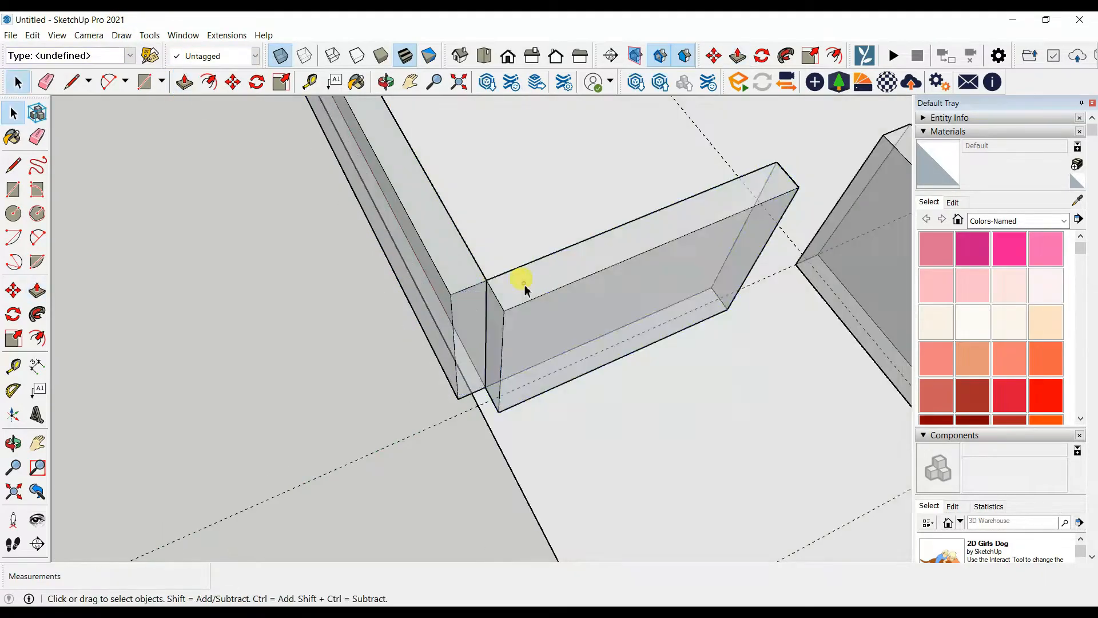
pyautogui.doubleClick(554, 295)
pyautogui.press('p')
pyautogui.press('space')
# Extend the copied lengthwise wall forward from the rear corner to the cross guide line under the bathroom's front wall.
pyautogui.moveTo(465, 298); pyautogui.dragTo(250, 147, button='middle')
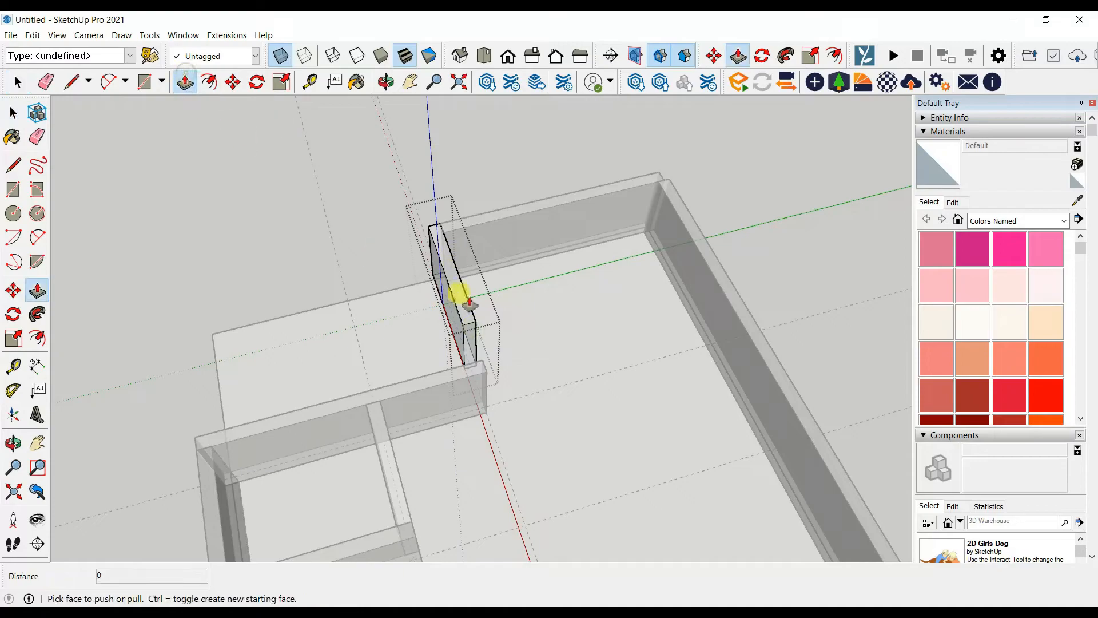
pyautogui.moveTo(506, 424); pyautogui.dragTo(430, 378, button='middle')
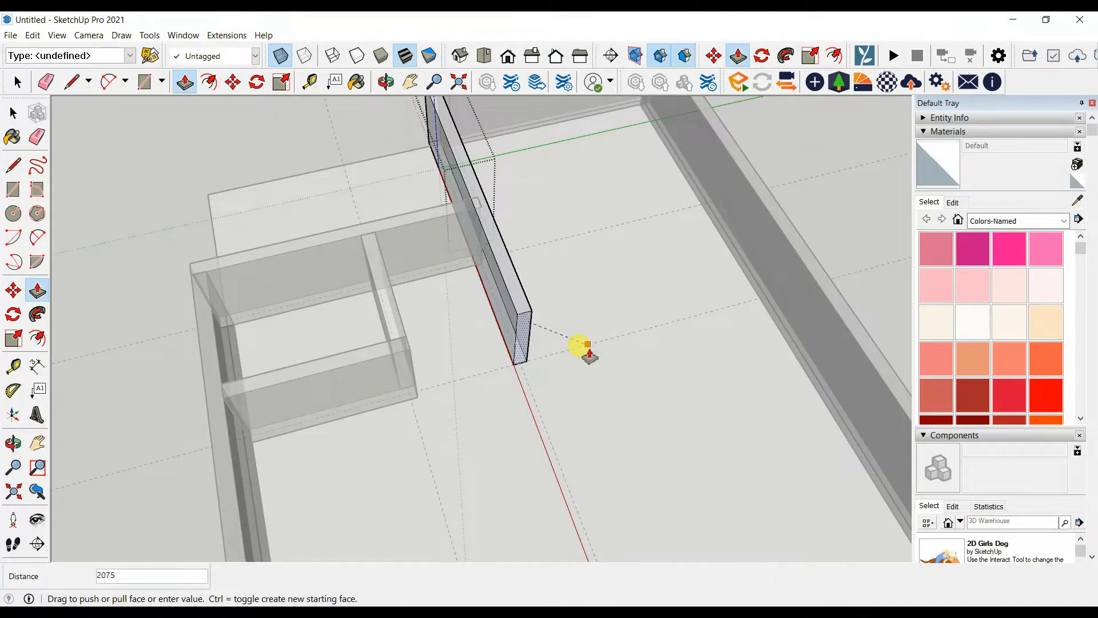
pyautogui.click(587, 349)
pyautogui.press('space')
# Trim the end of the bathroom's rear wall back to the near face of the extended lengthwise wall.
pyautogui.moveTo(456, 215); pyautogui.dragTo(375, 241, button='middle')
pyautogui.scroll(3, 507, 204)
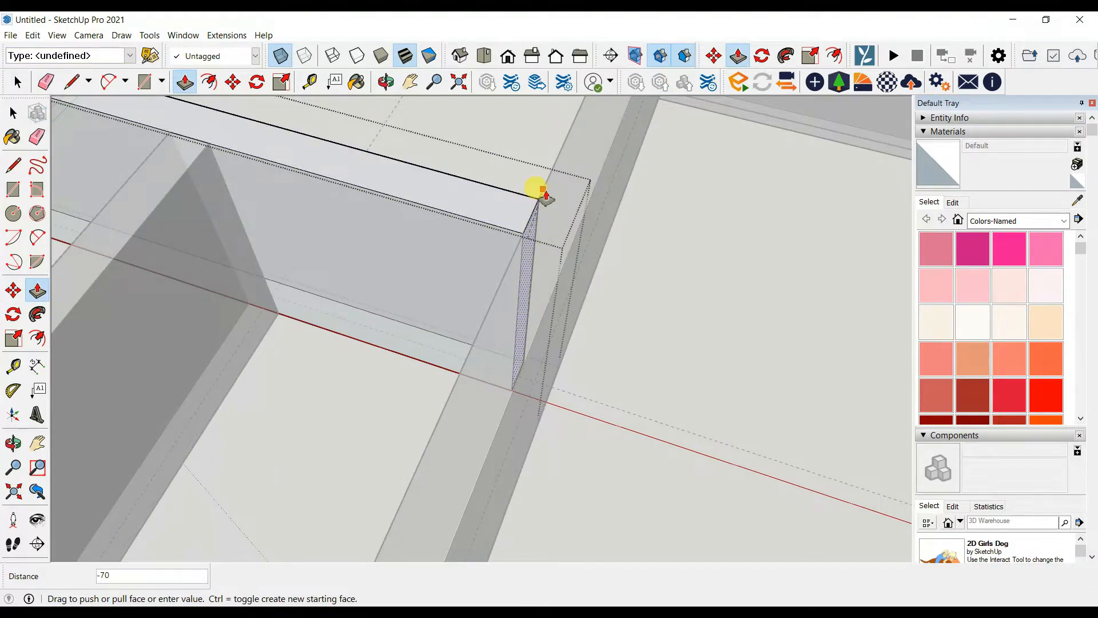
pyautogui.press('space')
# Copy the bathroom's front wall along its cross guide line to the open end of the extended lengthwise wall.
pyautogui.scroll(-5, 554, 195)
pyautogui.moveTo(568, 196); pyautogui.dragTo(319, 274, button='middle')
pyautogui.scroll(-3, 596, 208)
pyautogui.scroll(3, 426, 294)
pyautogui.scroll(-3, 368, 311)
pyautogui.scroll(5, 318, 274)
pyautogui.click(319, 275)
pyautogui.scroll(3, 280, 239)
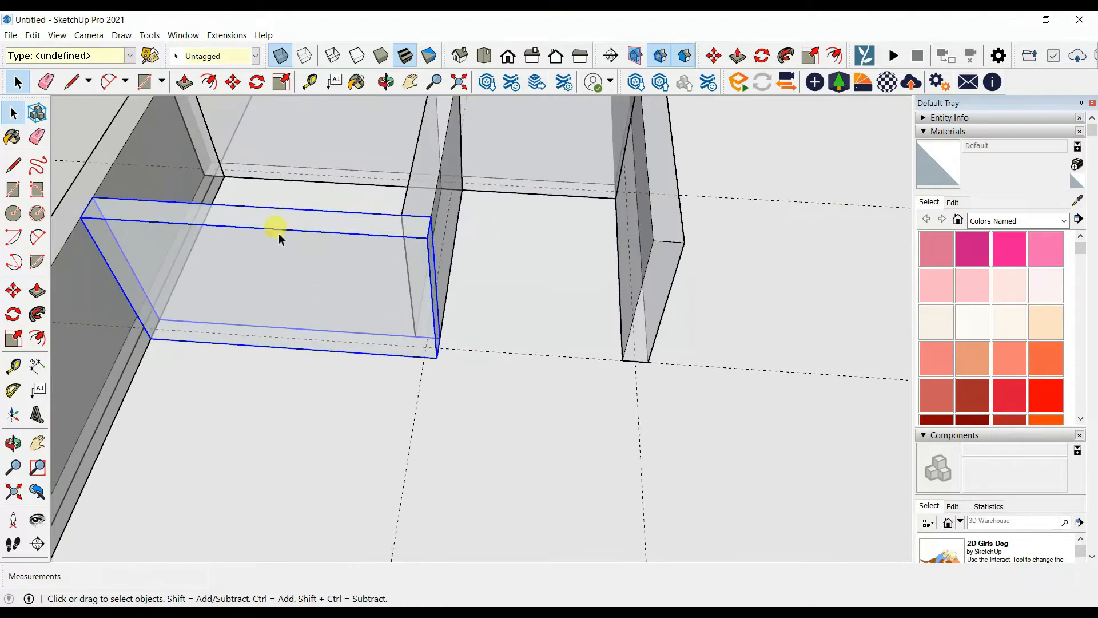
pyautogui.press('m')
pyautogui.moveTo(281, 239); pyautogui.dragTo(429, 154, button='middle')
pyautogui.scroll(5, 327, 317)
pyautogui.click(325, 322)
pyautogui.scroll(-5, 324, 321)
pyautogui.moveTo(343, 317); pyautogui.dragTo(549, 337, button='middle')
pyautogui.scroll(5, 558, 343)
pyautogui.click(561, 331)
pyautogui.press('space')
# Extend the copied cross wall to the inner face of the long side wall.
pyautogui.scroll(-5, 740, 299)
pyautogui.moveTo(740, 300); pyautogui.dragTo(307, 139, button='middle')
pyautogui.moveTo(532, 382); pyautogui.dragTo(759, 449, button='middle')
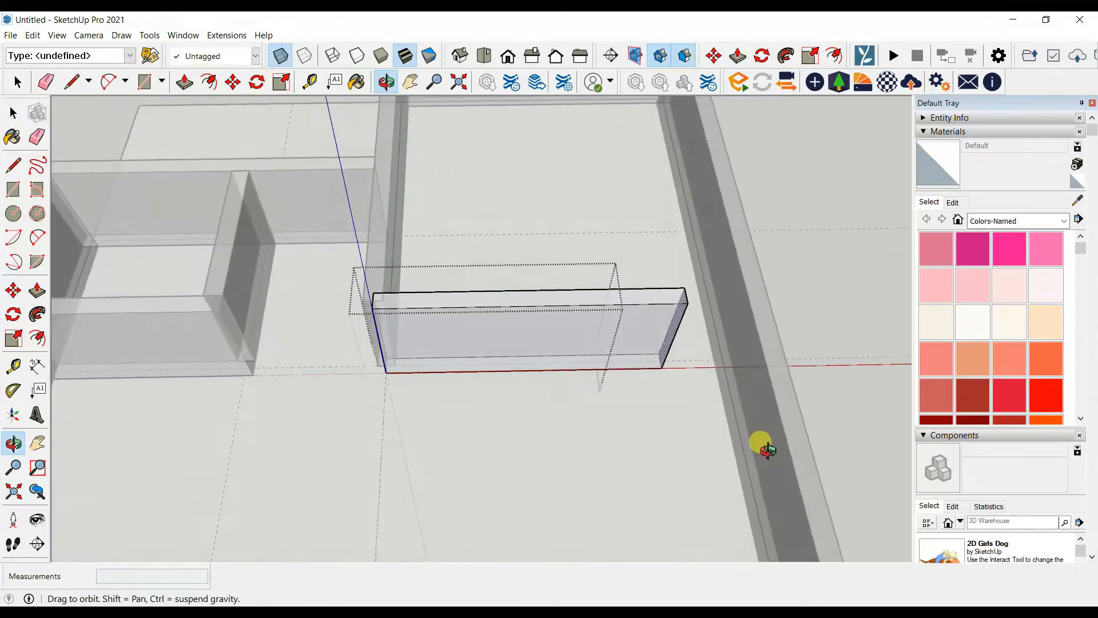
pyautogui.click(711, 385)
pyautogui.press('space')
# Close the rear room's front corner by trimming the lengthwise wall's end and extending the cross wall to its outer face.
pyautogui.scroll(3, 558, 350)
pyautogui.scroll(3, 410, 360)
pyautogui.moveTo(559, 350); pyautogui.dragTo(345, 319, button='middle')
pyautogui.doubleClick(410, 359)
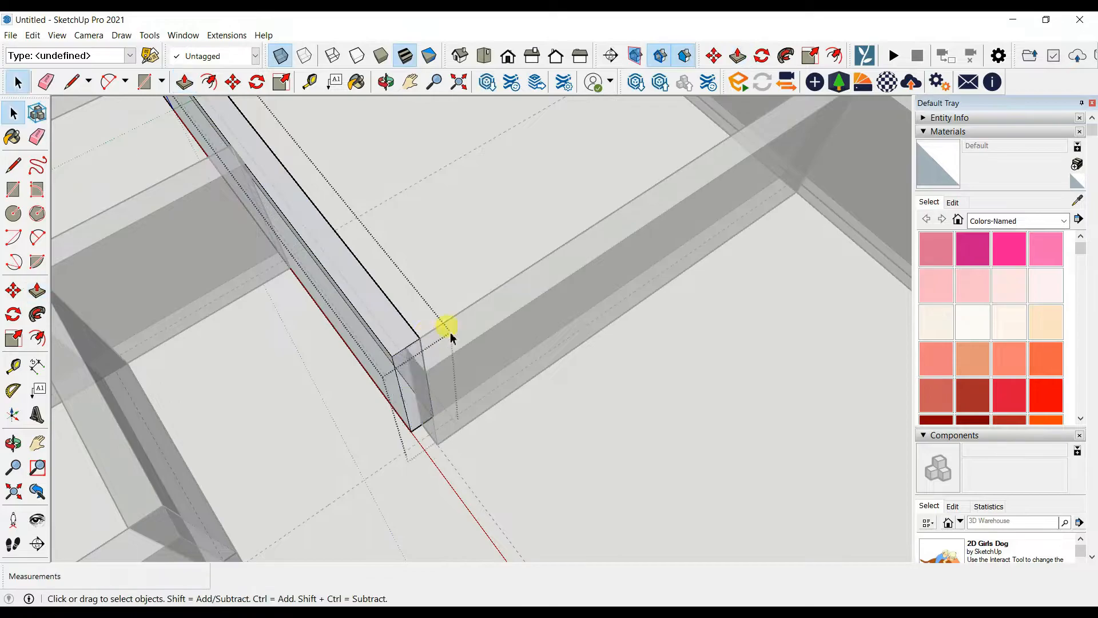
pyautogui.moveTo(450, 337); pyautogui.dragTo(354, 219, button='middle')
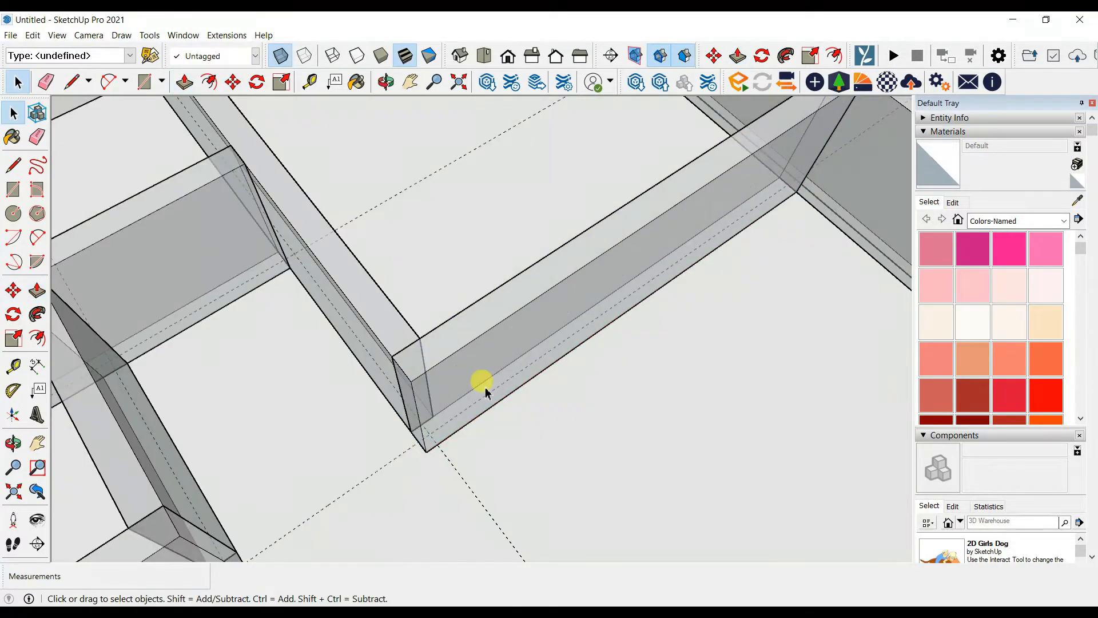
# Close the outer corner between rear wall and long side wall by trimming the rear wall and extending the long wall.
pyautogui.scroll(-10, 487, 392)
pyautogui.moveTo(469, 396); pyautogui.dragTo(581, 363, button='middle')
pyautogui.scroll(10, 687, 311)
pyautogui.moveTo(633, 311); pyautogui.dragTo(458, 416, button='middle')
pyautogui.doubleClick(458, 415)
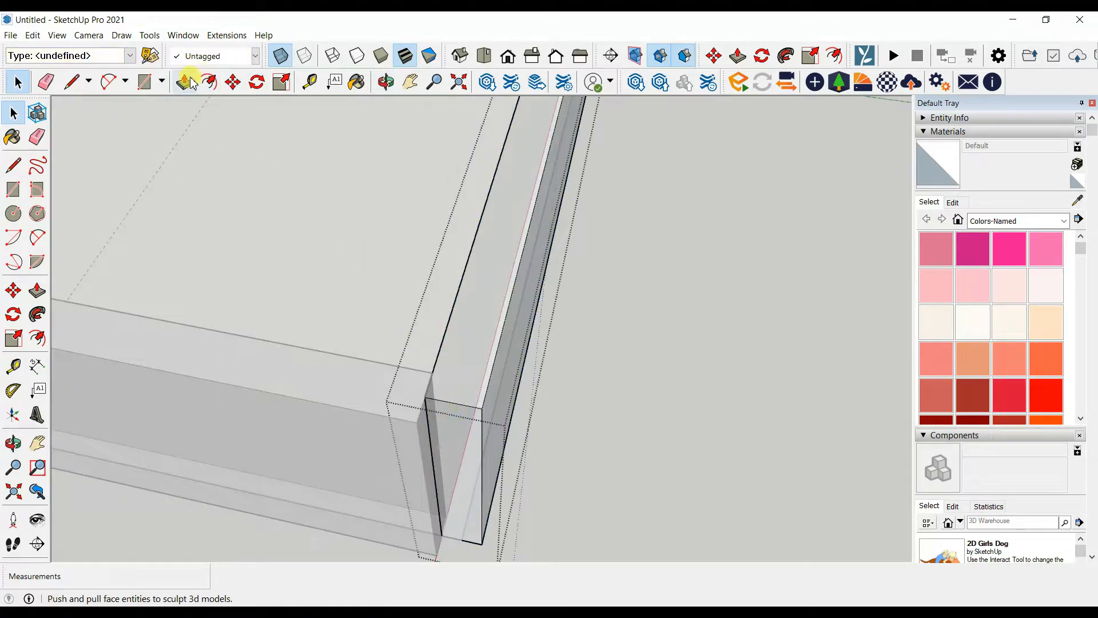
pyautogui.doubleClick(426, 417)
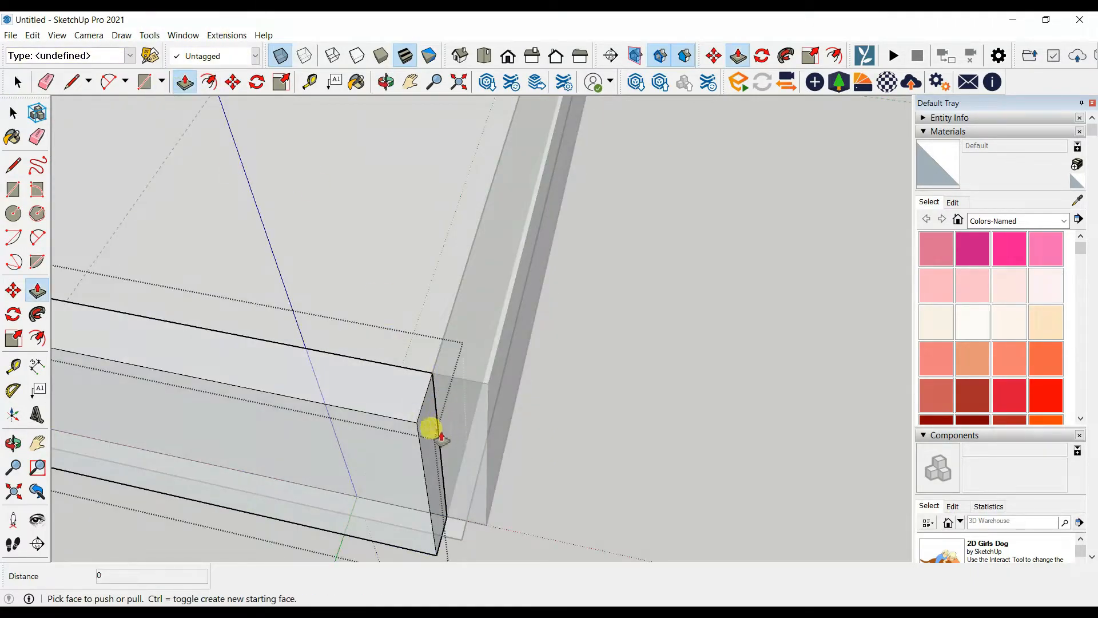
pyautogui.click(488, 384)
pyautogui.press('space')
pyautogui.click(394, 369)
# Copy the bathroom's side wall to the front wall's open end, on the central lengthwise guide line.
pyautogui.scroll(-10, 392, 373)
pyautogui.moveTo(392, 372); pyautogui.dragTo(637, 306, button='middle')
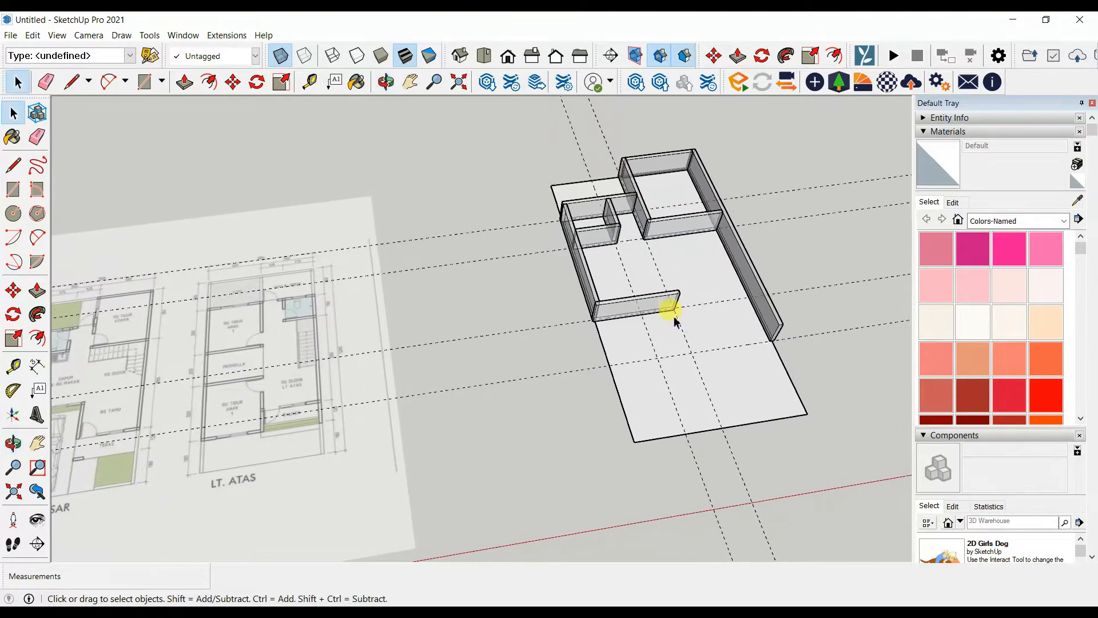
pyautogui.scroll(5, 640, 225)
pyautogui.scroll(3, 640, 228)
pyautogui.scroll(5, 600, 200)
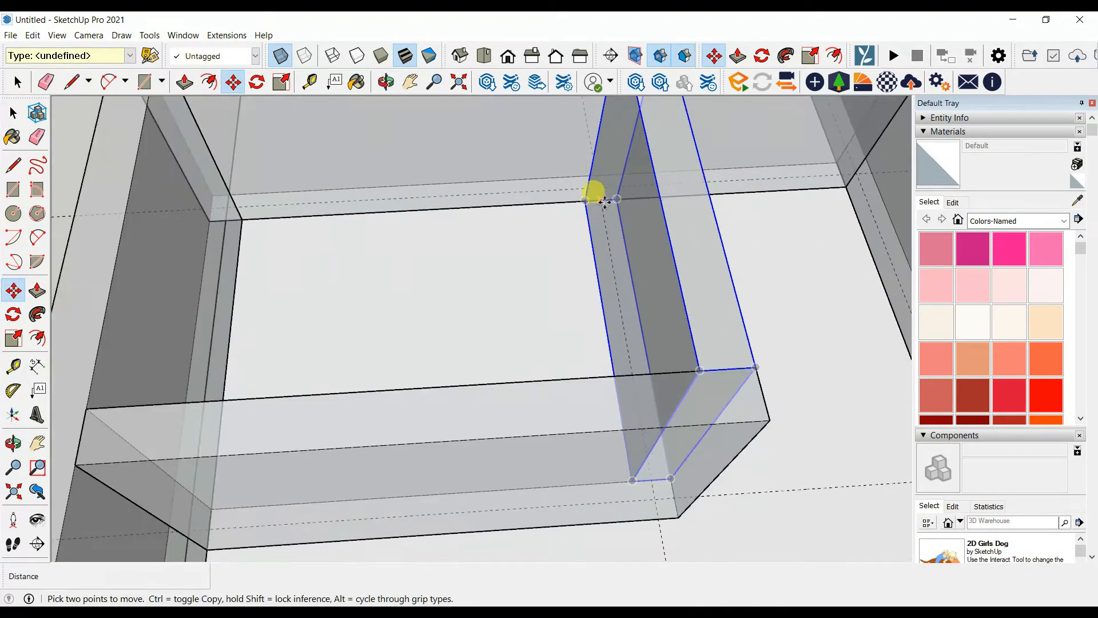
pyautogui.click(591, 201)
pyautogui.press('ctrl')
pyautogui.scroll(-12, 629, 257)
pyautogui.keyDown('shift'); pyautogui.moveTo(680, 309); pyautogui.dragTo(609, 229, button='middle'); pyautogui.keyUp('shift')
pyautogui.scroll(7, 601, 236)
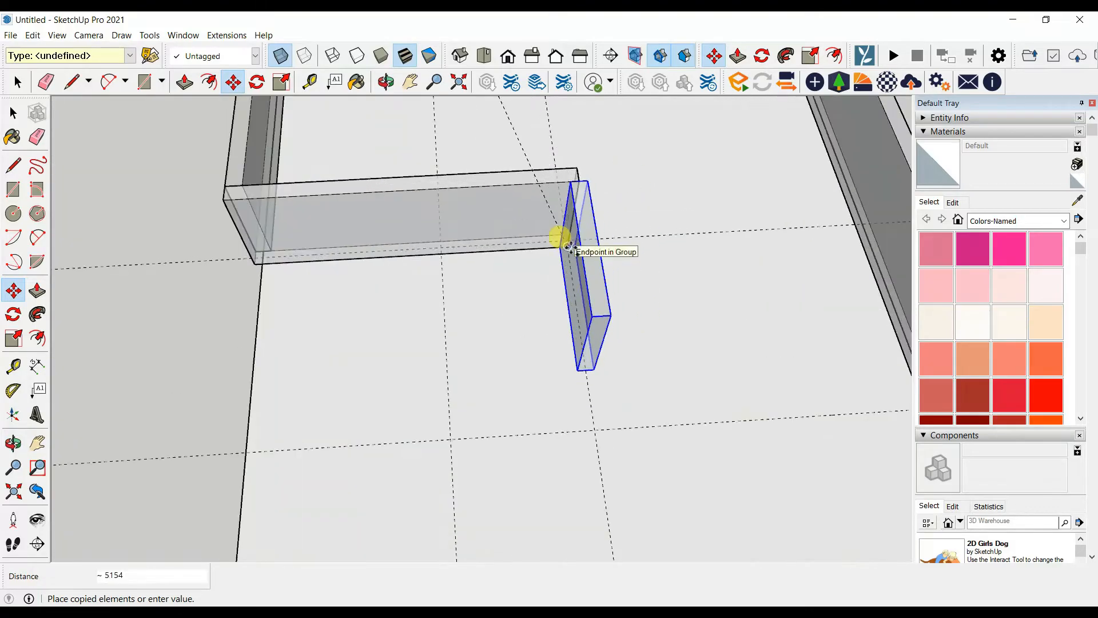
pyautogui.scroll(-5, 595, 400)
pyautogui.scroll(3, 583, 363)
# Copy the rear room's front cross wall to the fourth cross guide line, at the long side wall's front end.
pyautogui.press('m')
pyautogui.scroll(6, 597, 343)
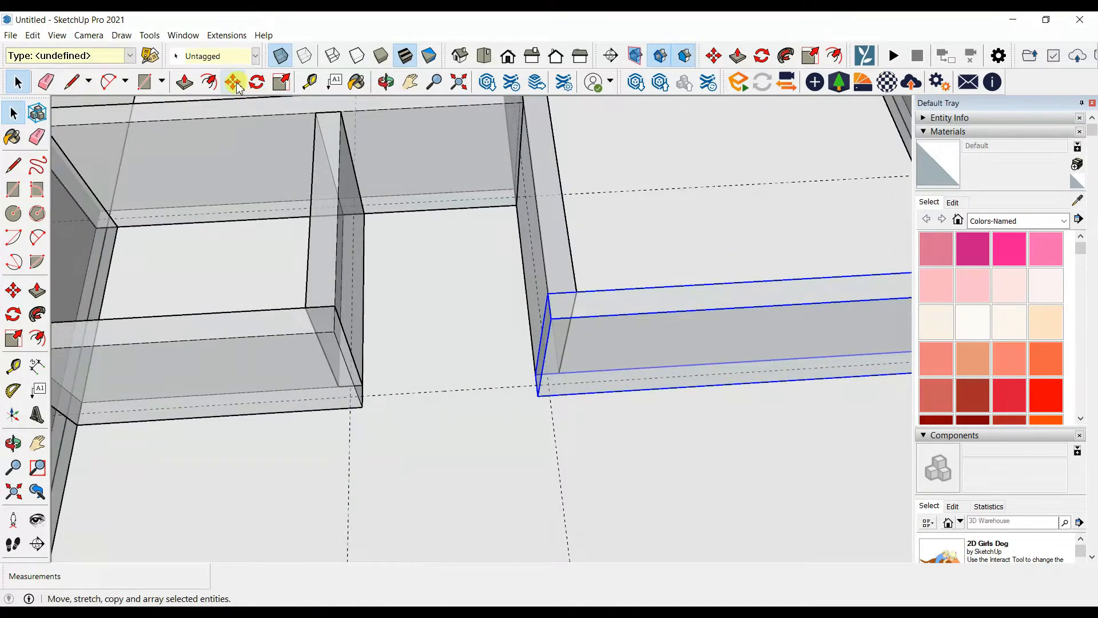
pyautogui.scroll(2, 600, 337)
pyautogui.click(521, 333)
pyautogui.press('ctrl')
pyautogui.scroll(-6, 698, 415)
pyautogui.keyDown('shift'); pyautogui.moveTo(789, 466); pyautogui.dragTo(589, 349, button='middle'); pyautogui.keyUp('shift')
pyautogui.scroll(6, 595, 357)
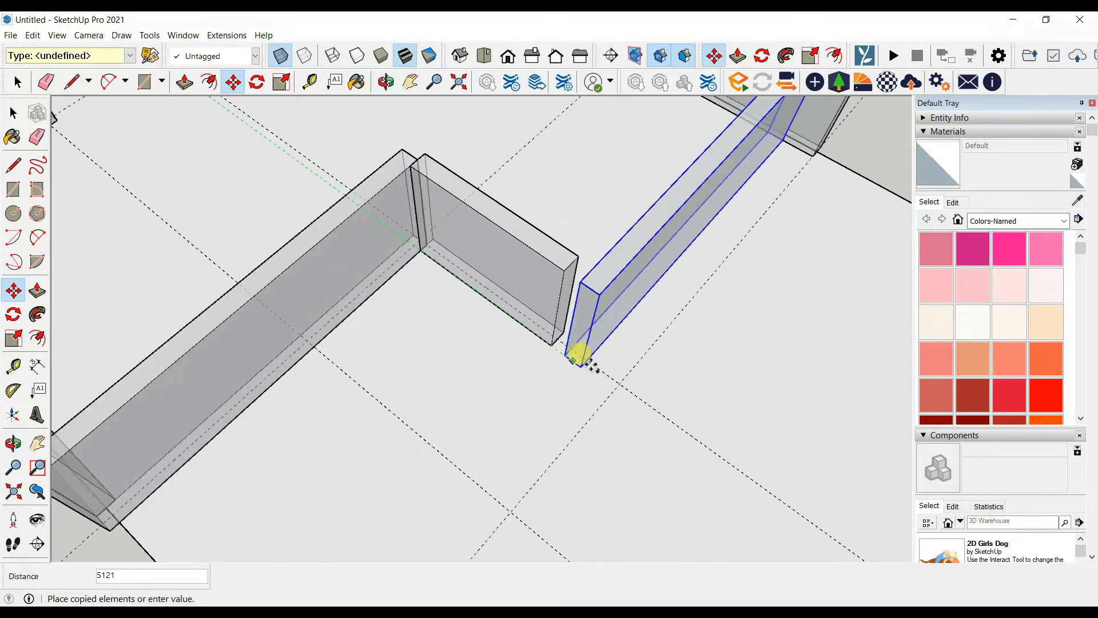
# Extend the copied short lengthwise wall forward to meet the new front cross wall.
pyautogui.doubleClick(495, 278)
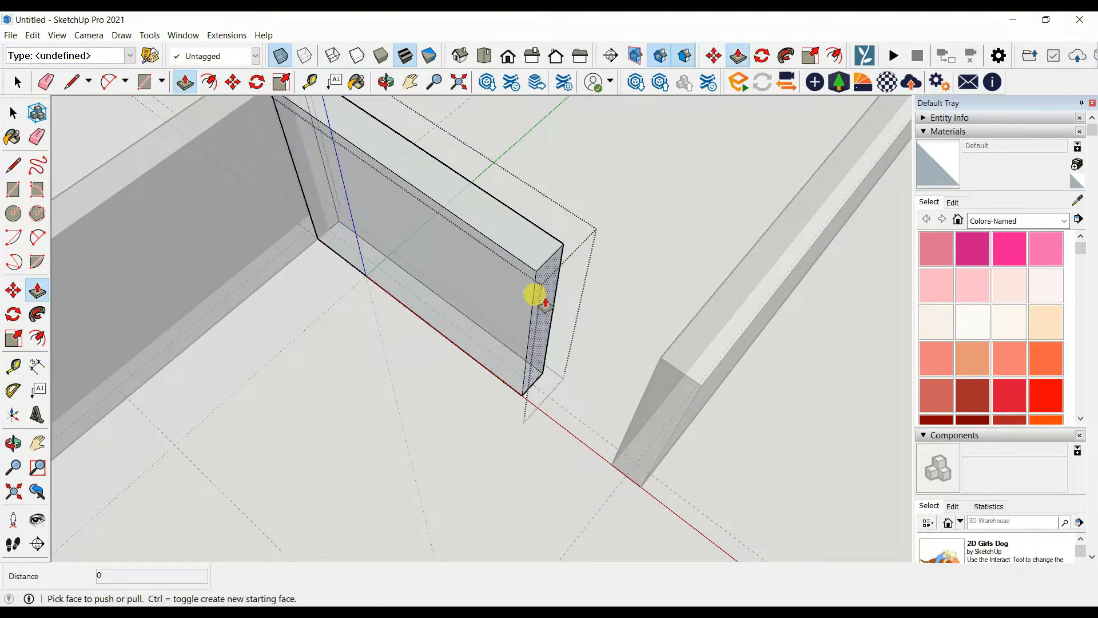
pyautogui.click(669, 347)
pyautogui.press('space')
pyautogui.click(589, 469)
# Close the outer front corner by extending the new front wall and trimming the long side wall to its inner face.
pyautogui.scroll(-5, 595, 452)
pyautogui.moveTo(617, 424); pyautogui.dragTo(740, 471, button='middle')
pyautogui.scroll(4, 492, 446)
pyautogui.doubleClick(408, 297)
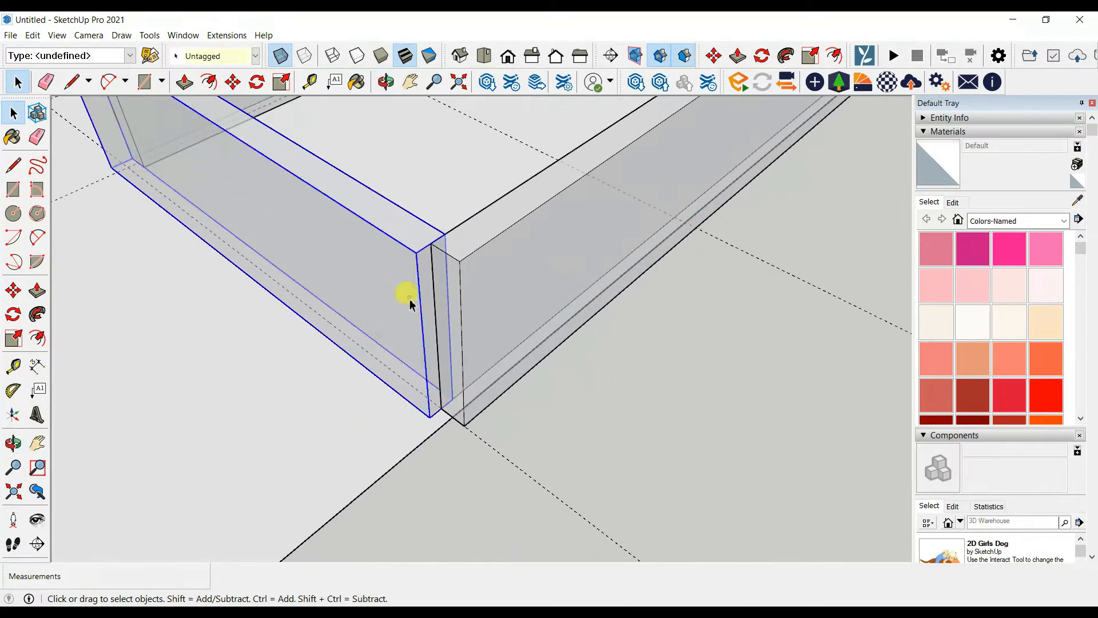
pyautogui.press('space')
pyautogui.click(503, 235)
pyautogui.doubleClick(503, 234)
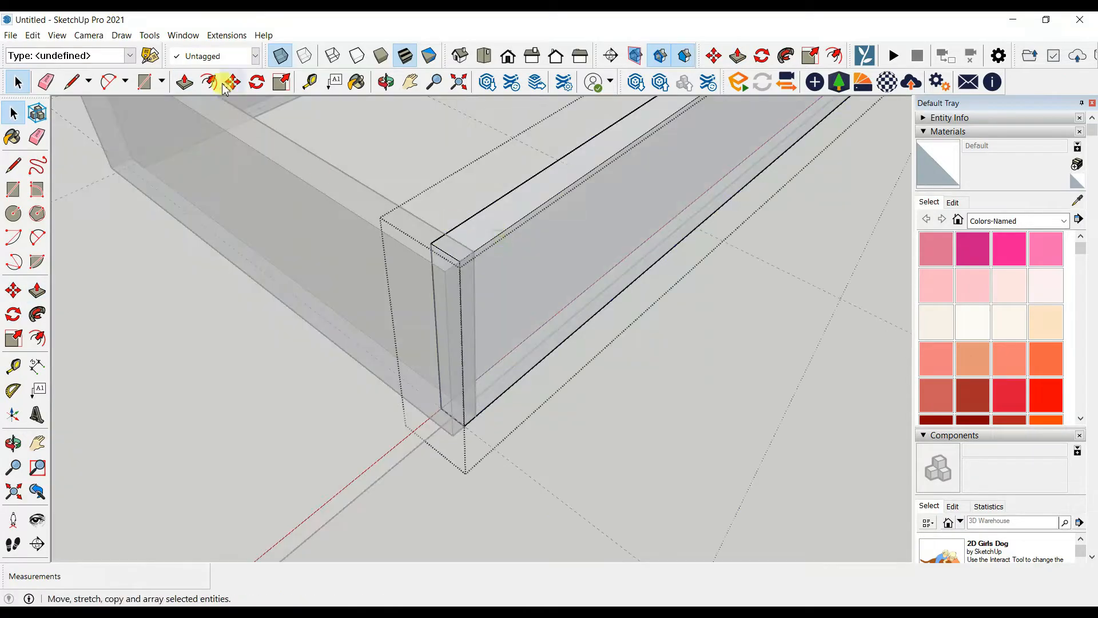
pyautogui.click(474, 252)
pyautogui.press('space')
pyautogui.click(641, 427)
# Turn off the X-ray display so the walls are shown as solid faces.
pyautogui.scroll(-5, 617, 422)
pyautogui.moveTo(602, 413); pyautogui.dragTo(726, 274, button='middle')
pyautogui.click(282, 54)
# Insert the standing man figure from the Components Sampler inside the house as a height reference.
pyautogui.moveTo(534, 246); pyautogui.dragTo(461, 324, button='middle')
pyautogui.click(942, 133)
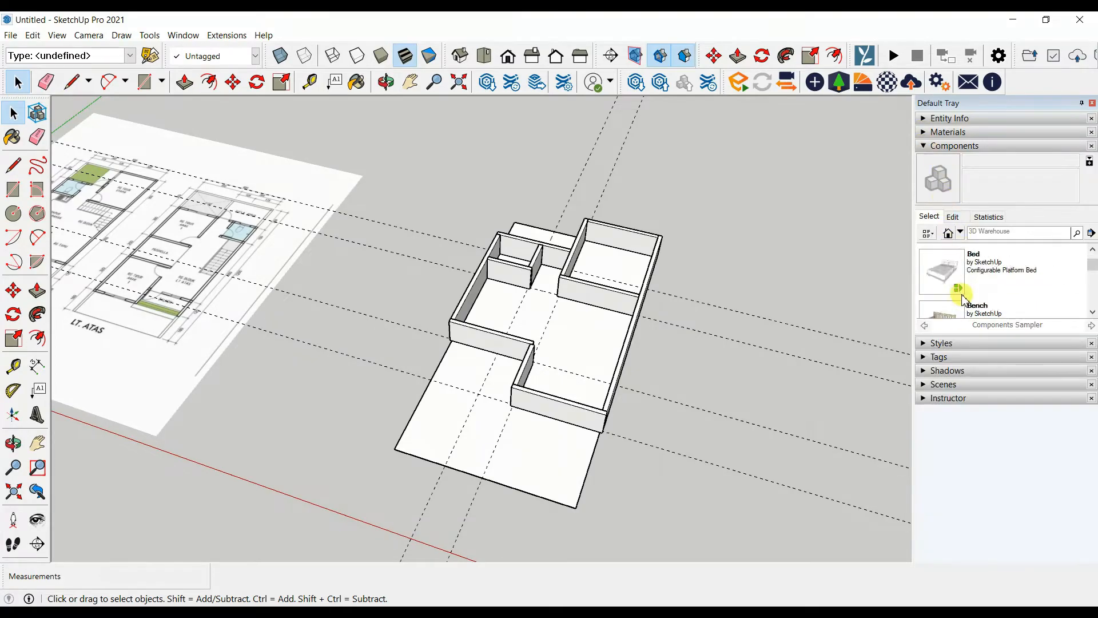
pyautogui.scroll(5, 511, 331)
pyautogui.click(710, 289)
pyautogui.moveTo(571, 337); pyautogui.dragTo(571, 292, button='middle')
# Select all the wall panels and scale them vertically to a height of 3500 mm.
pyautogui.scroll(-5, 557, 320)
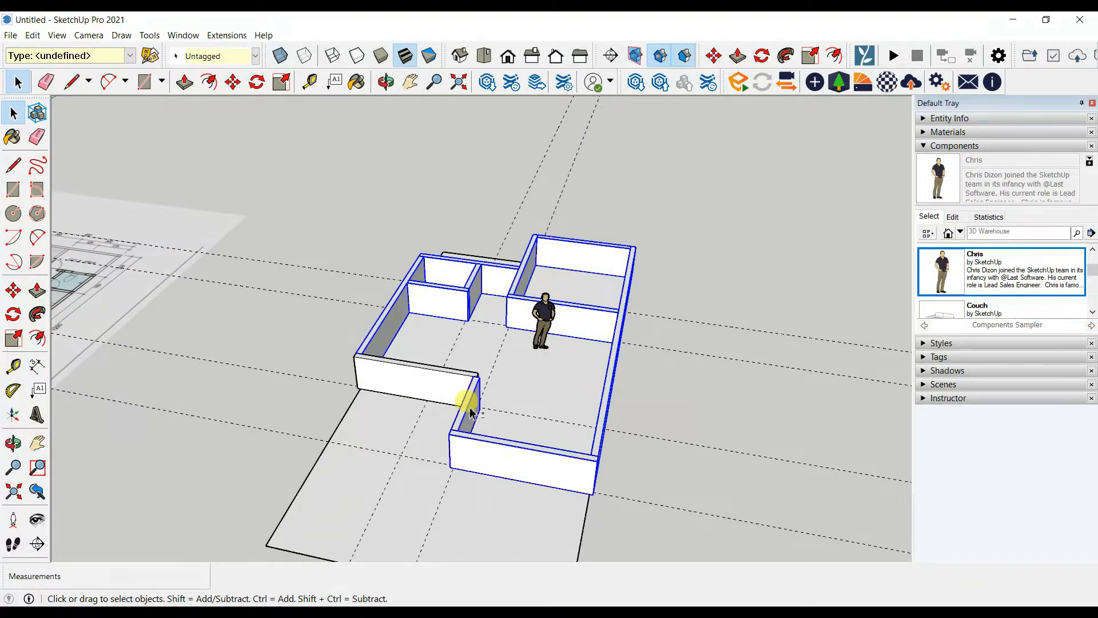
pyautogui.scroll(5, 470, 401)
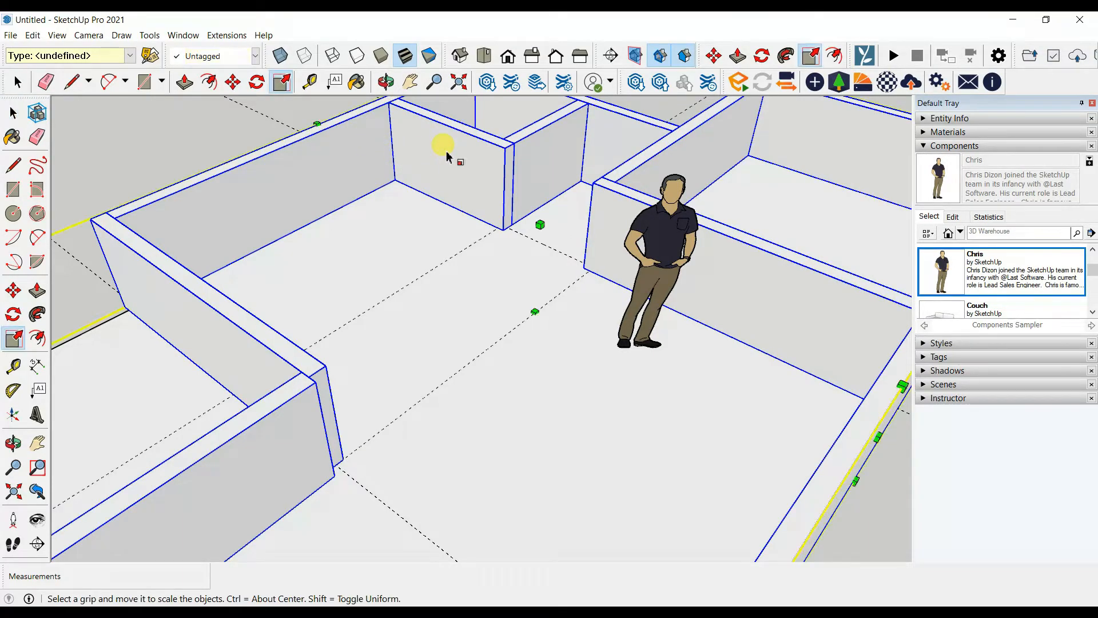
pyautogui.scroll(-5, 447, 156)
pyautogui.moveTo(502, 259); pyautogui.dragTo(504, 185)
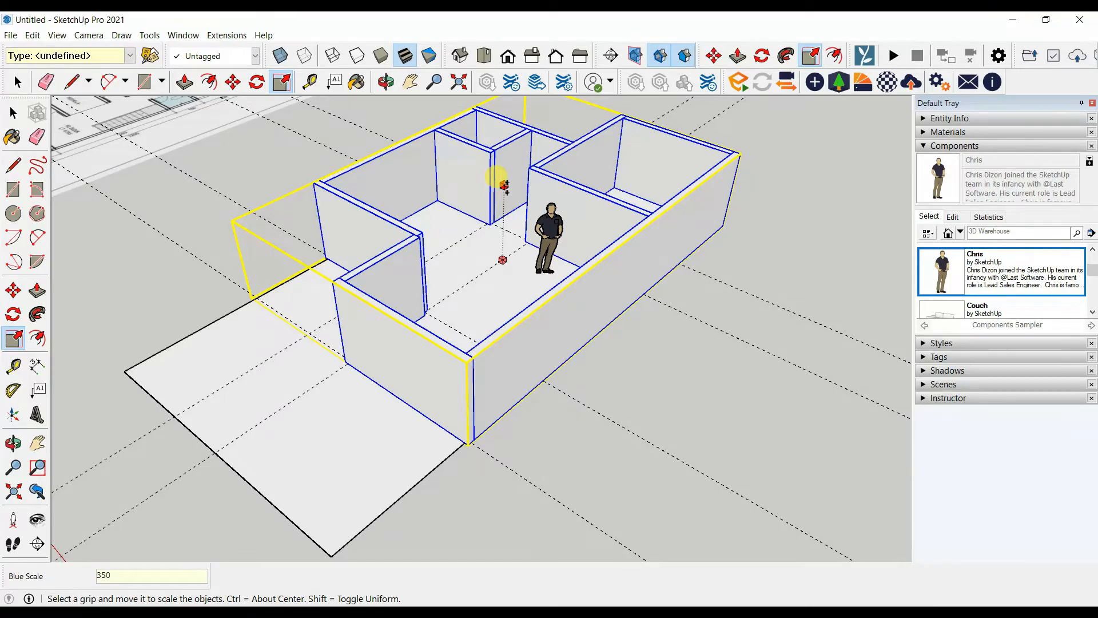
pyautogui.write('3500mm')
pyautogui.press('Return')
pyautogui.click(673, 380)
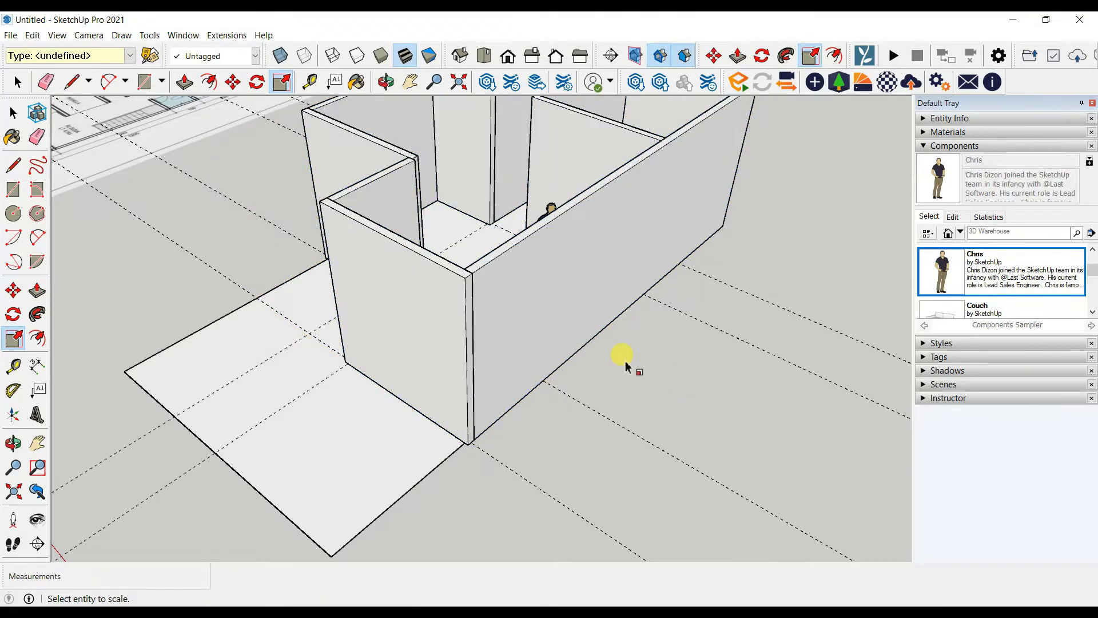
# Extend the set-back front wall's end across the short lengthwise wall's end to close the corner between them.
pyautogui.press('space')
pyautogui.moveTo(457, 361); pyautogui.dragTo(571, 441, button='middle')
pyautogui.scroll(5, 449, 317)
pyautogui.click(426, 329)
pyautogui.moveTo(468, 325); pyautogui.dragTo(366, 377, button='middle')
pyautogui.click(222, 290)
pyautogui.scroll(3, 346, 186)
pyautogui.doubleClick(328, 177)
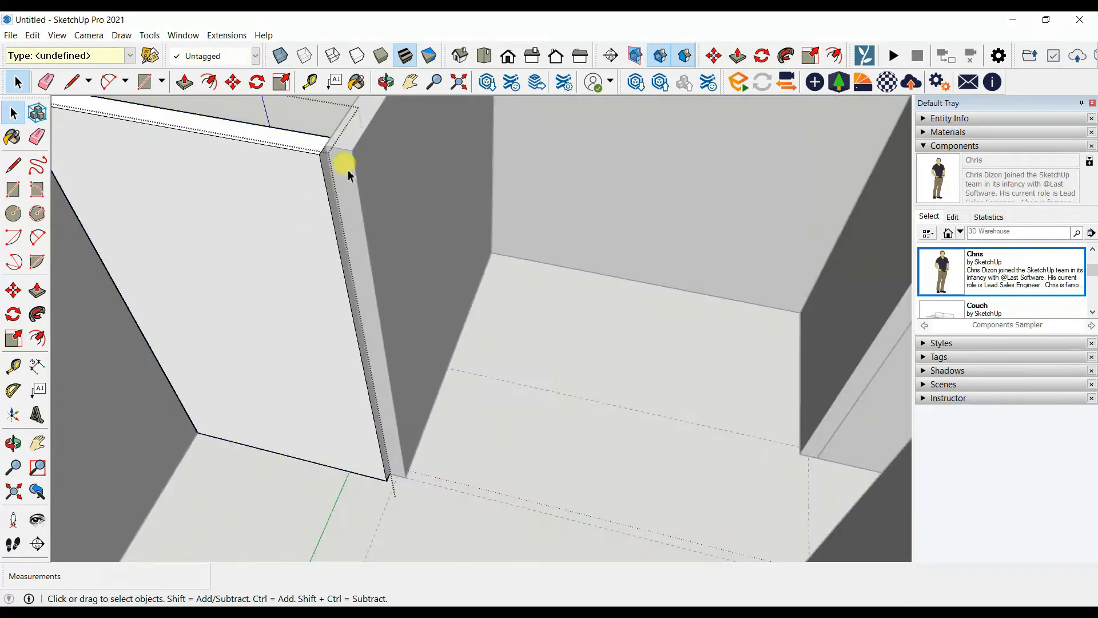
pyautogui.click(348, 172)
pyautogui.doubleClick(351, 172)
pyautogui.press('p')
pyautogui.click(350, 178)
pyautogui.click(319, 157)
pyautogui.press('space')
pyautogui.click(308, 171)
# Measure the height of the rear room's front wall with the Tape Measure.
pyautogui.scroll(-6, 374, 214)
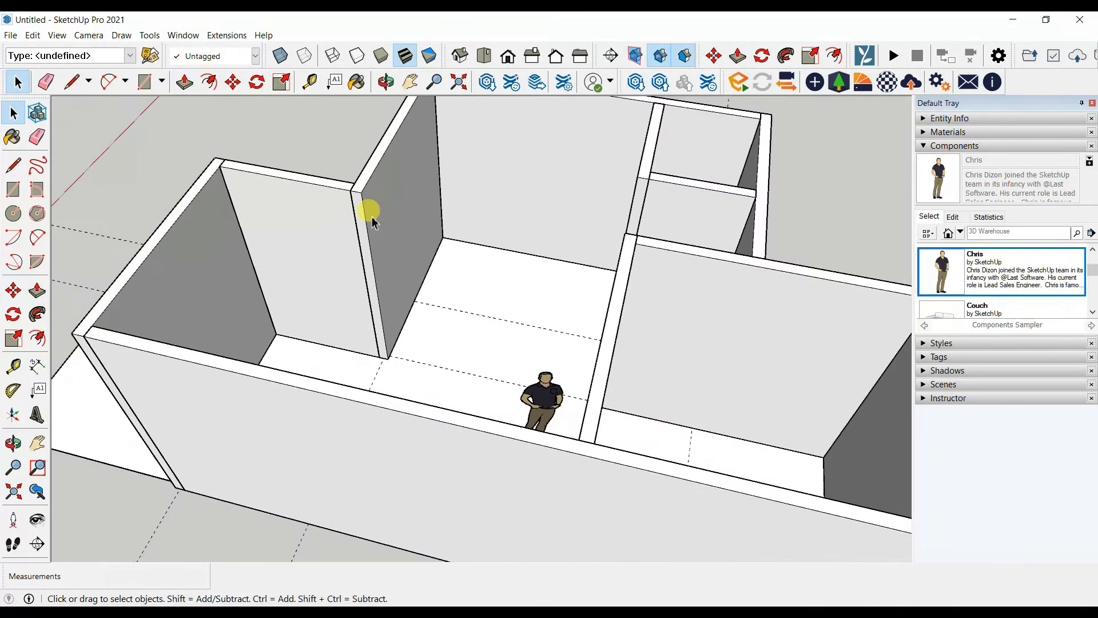
pyautogui.moveTo(375, 216); pyautogui.dragTo(482, 179, button='middle')
pyautogui.scroll(4, 478, 206)
pyautogui.press('space')
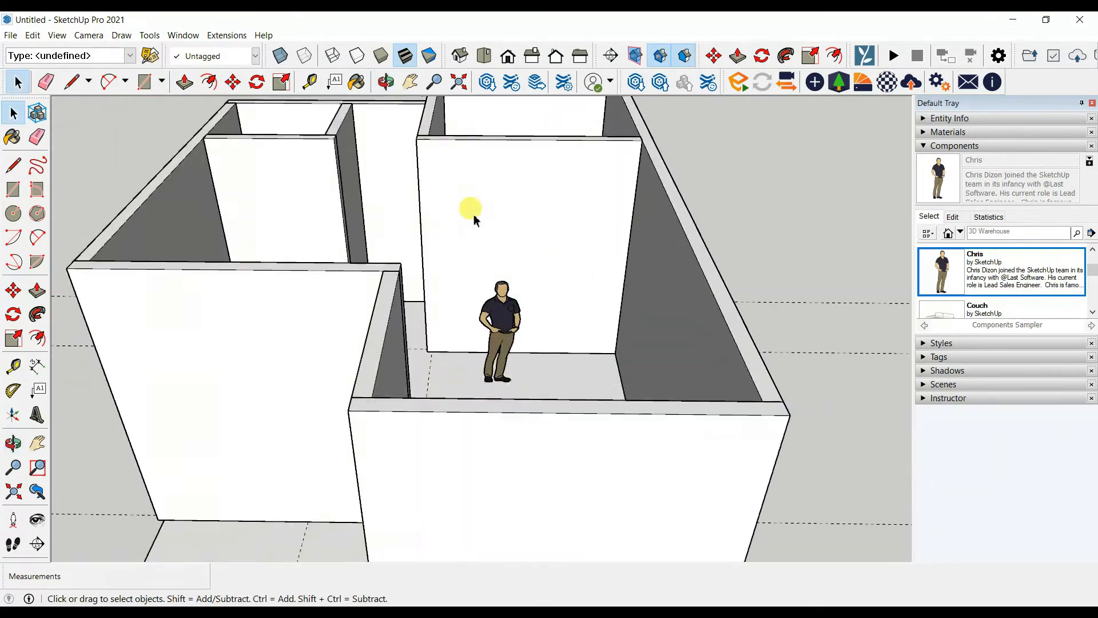
pyautogui.click(307, 83)
pyautogui.scroll(1, 435, 133)
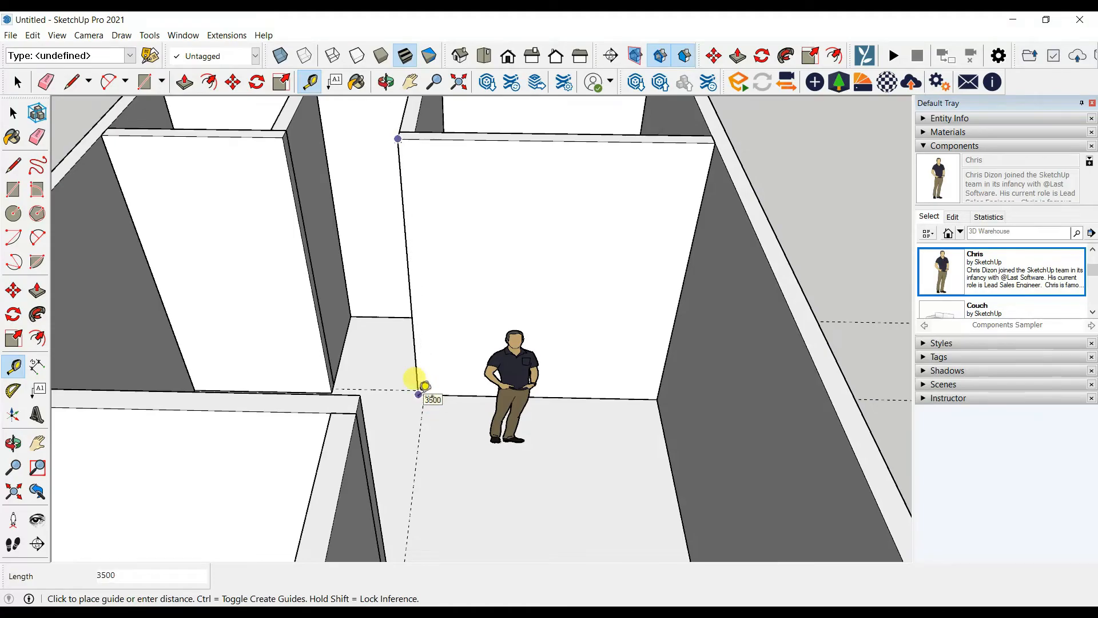
pyautogui.scroll(5, 418, 393)
pyautogui.press('space')
pyautogui.scroll(-10, 418, 393)
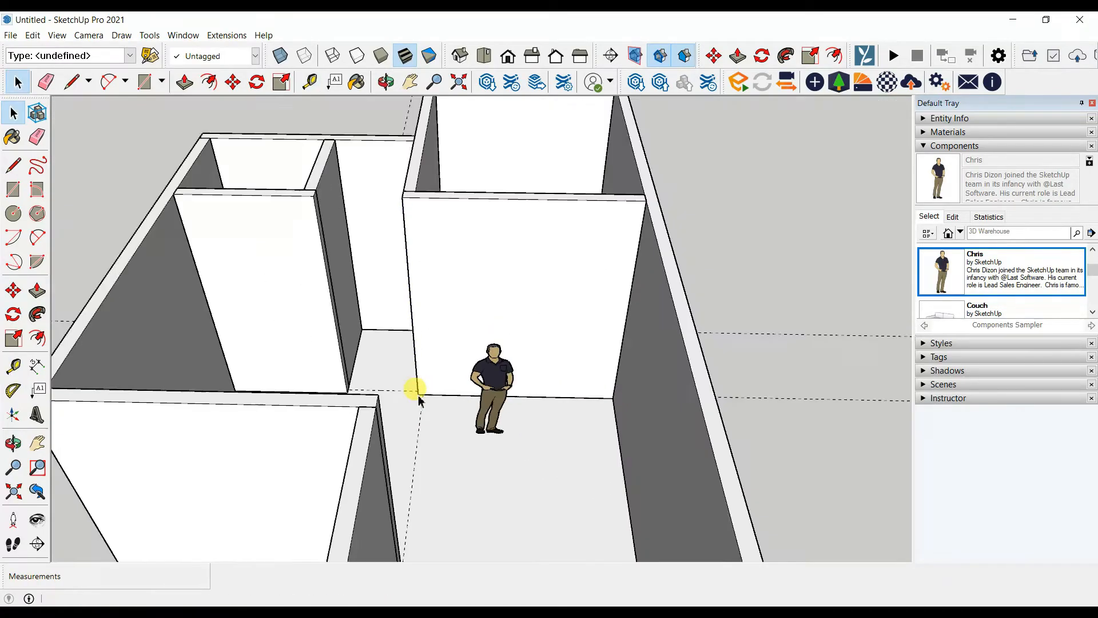
# Select the floor face with its edges and make it a group.
pyautogui.moveTo(422, 388); pyautogui.dragTo(412, 326, button='middle')
pyautogui.click(368, 350)
pyautogui.rightClick(373, 357)
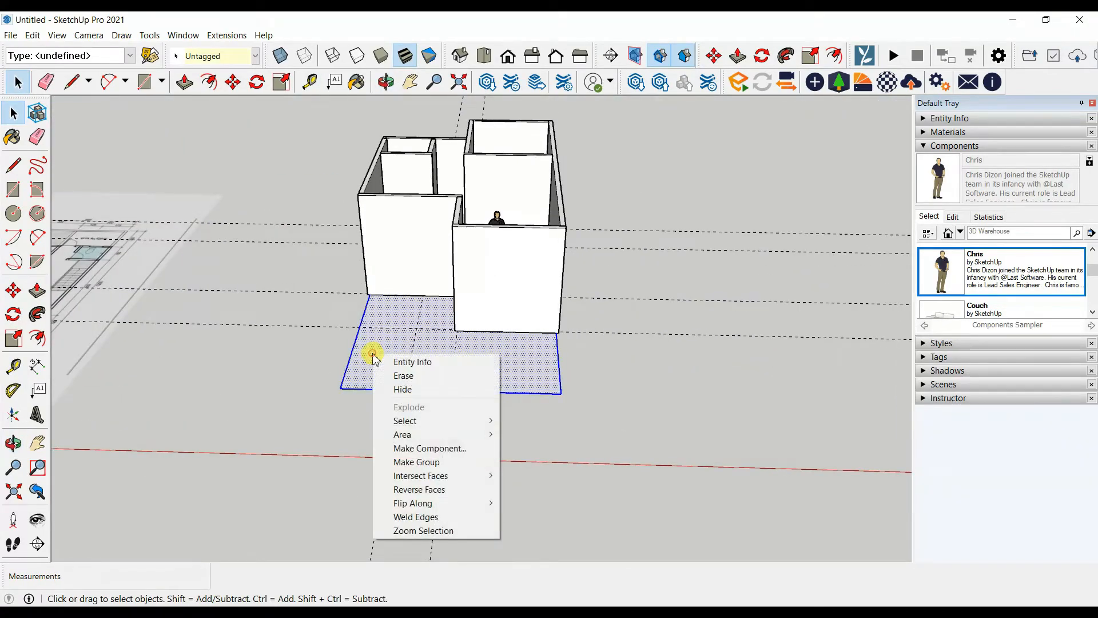
pyautogui.click(448, 462)
# Push the grouped floor face downward with Push/Pull to a slab thickness of 150 mm.
pyautogui.click(184, 82)
pyautogui.moveTo(422, 372); pyautogui.dragTo(386, 368)
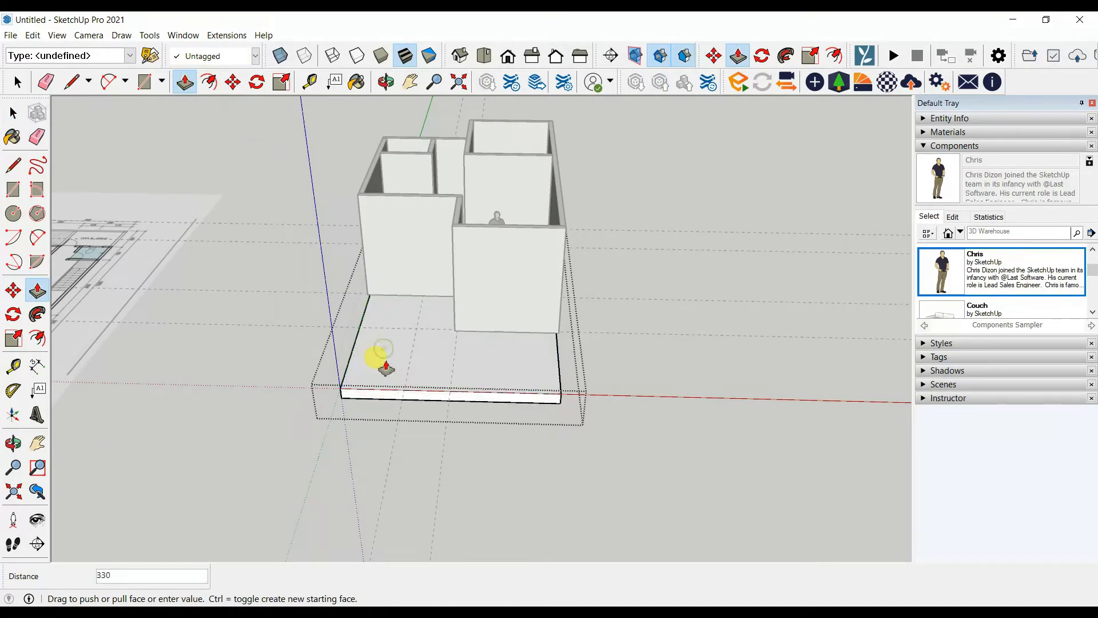
pyautogui.moveTo(391, 382); pyautogui.dragTo(627, 358, button='middle')
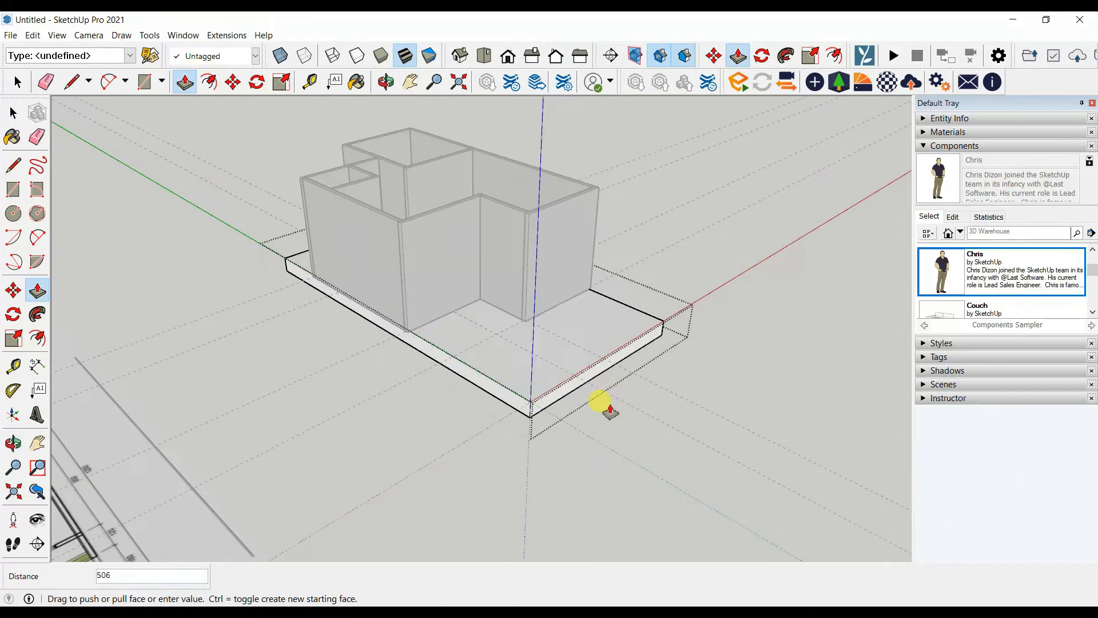
pyautogui.write('150')
pyautogui.press('Return')
pyautogui.moveTo(607, 410); pyautogui.dragTo(532, 443, button='middle')
pyautogui.press('space')
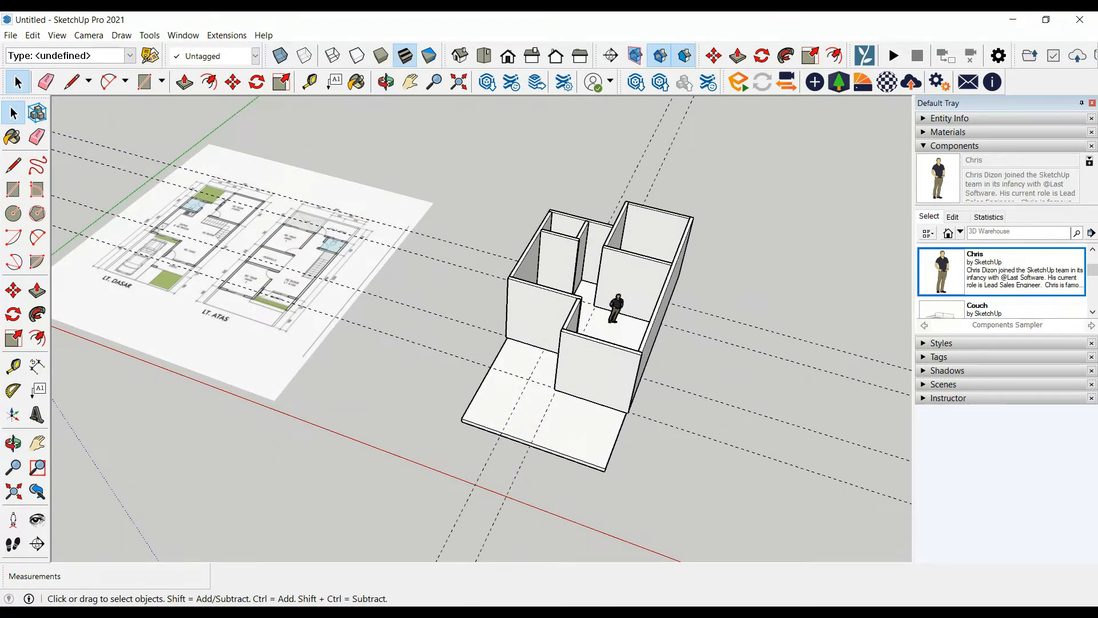
pyautogui.click(462, 612)
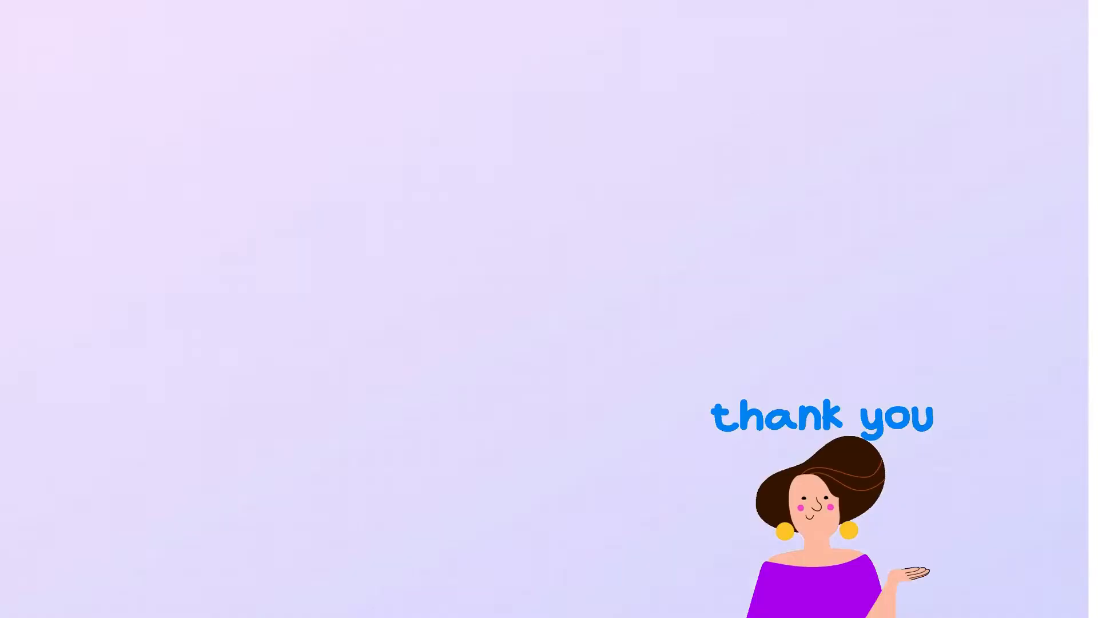